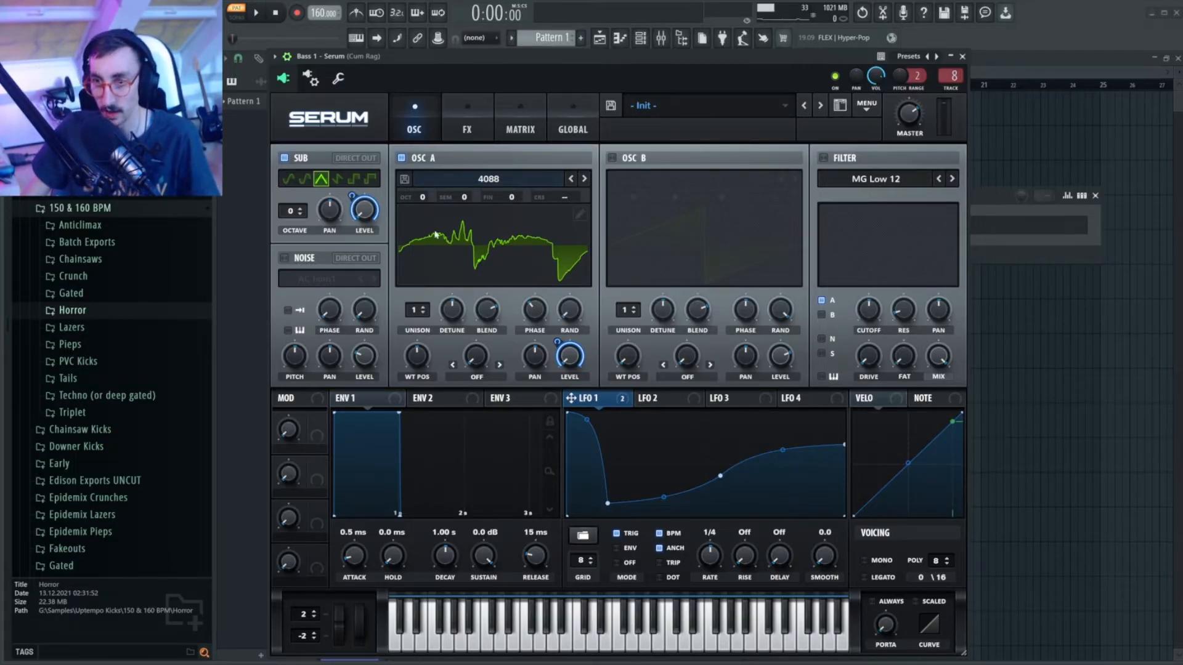
# Step: Examine oscillator A's 4088 wavetable in the 3D view and its place among the Analog wavetables, then return to the 2D view
pyautogui.click(518, 249)
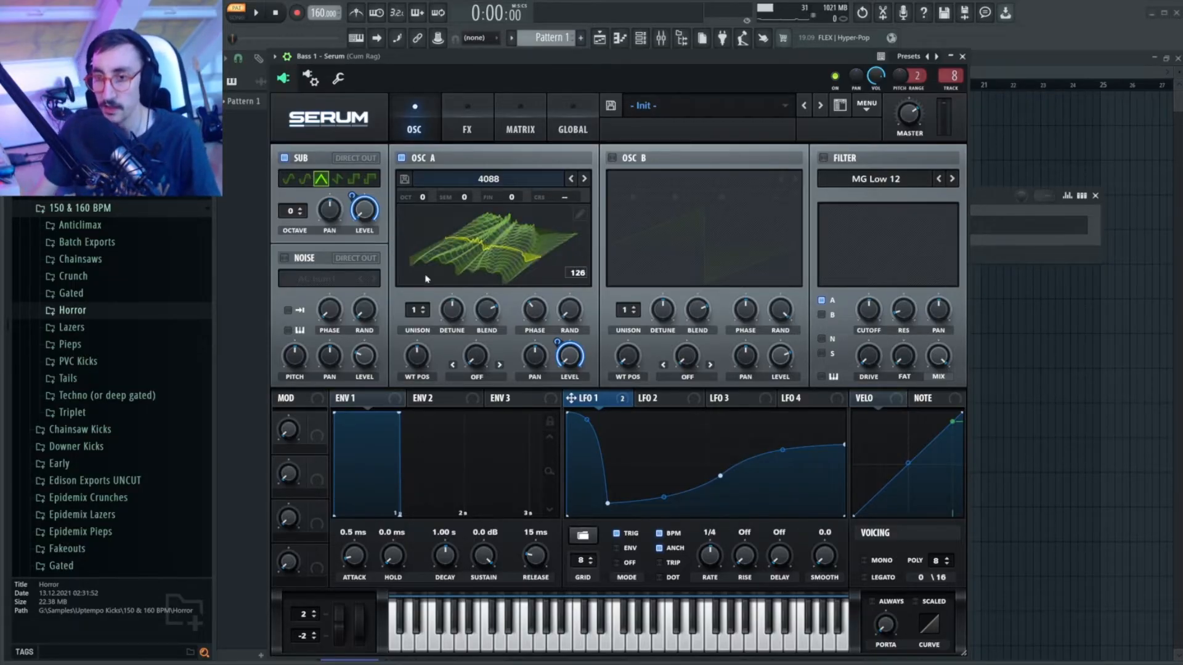
pyautogui.click(504, 178)
pyautogui.moveTo(503, 192)
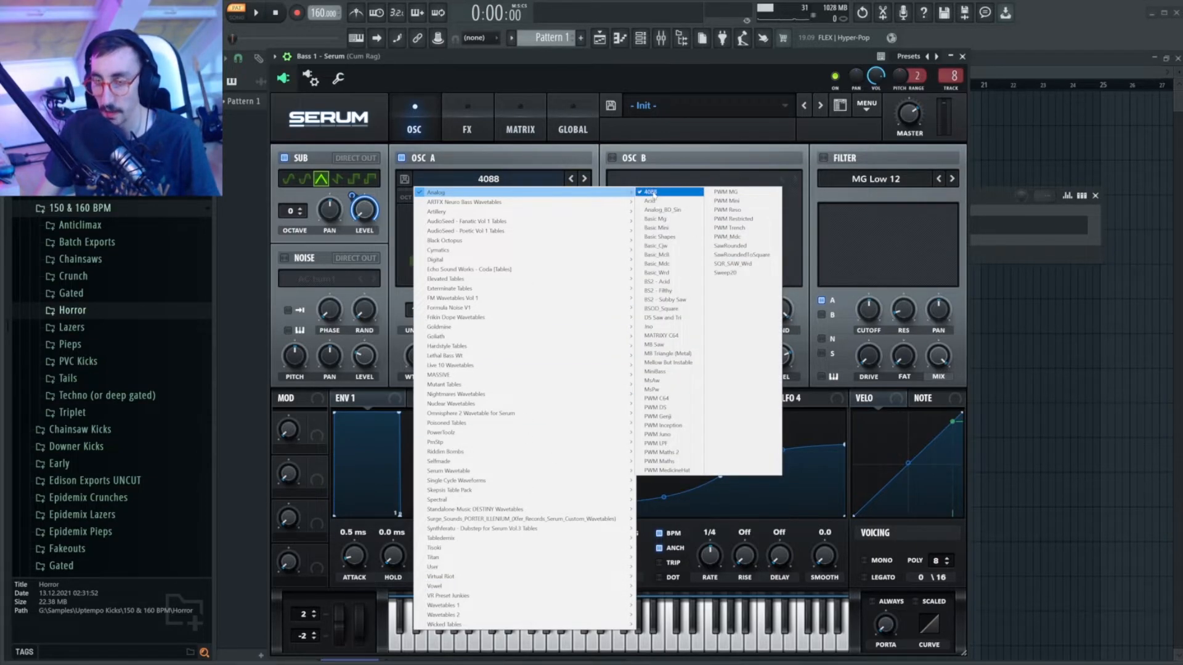
pyautogui.click(562, 149)
pyautogui.click(488, 240)
# Step: Lower oscillator A's wavetable position to the first frame and compare the waveform in the 3D and 2D views
pyautogui.moveTo(418, 356); pyautogui.dragTo(411, 396)
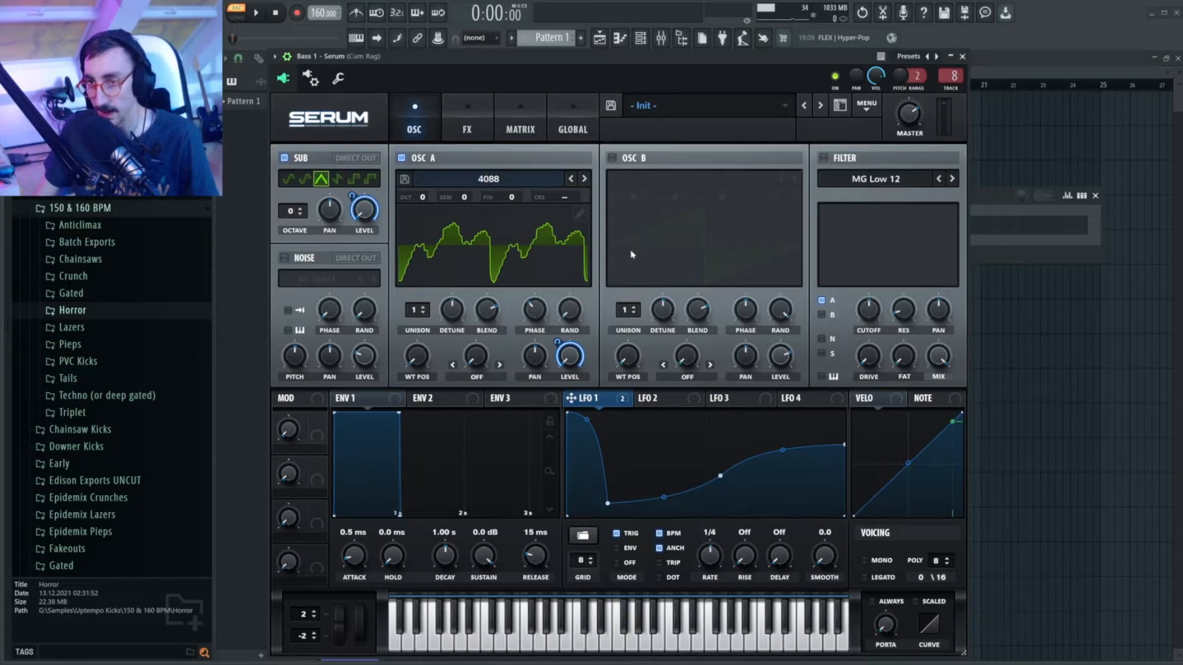
pyautogui.moveTo(417, 356)
pyautogui.mouseDown()
pyautogui.moveTo(425, 282)
pyautogui.moveTo(428, 353)
pyautogui.mouseUp()
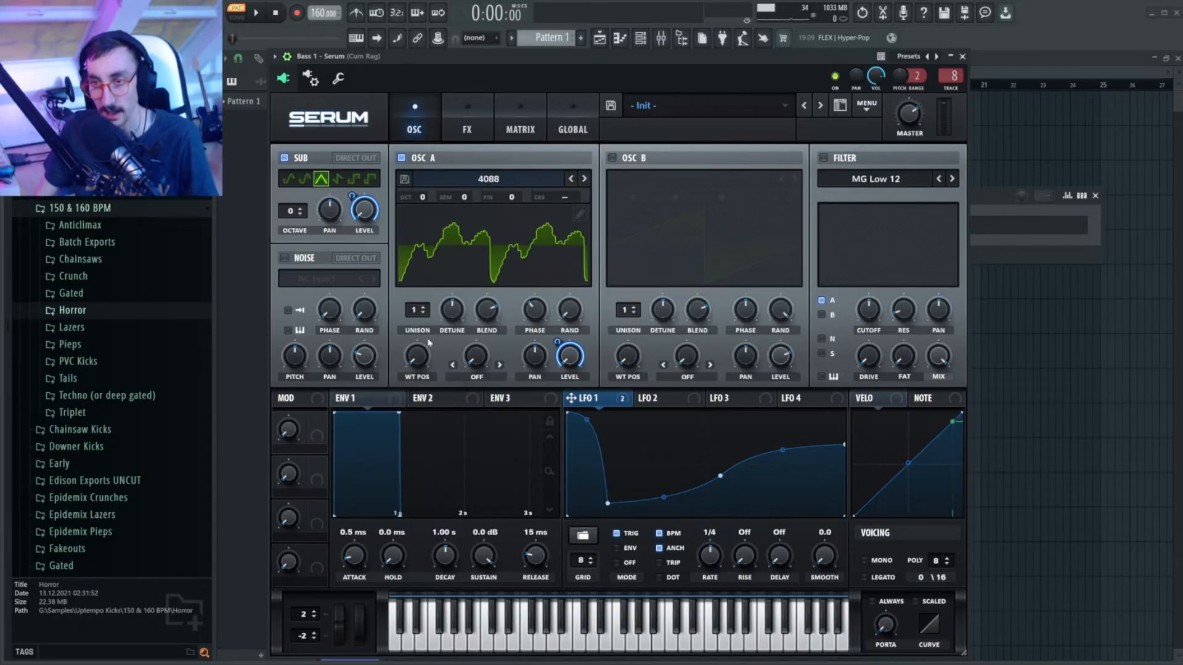
pyautogui.click(448, 251)
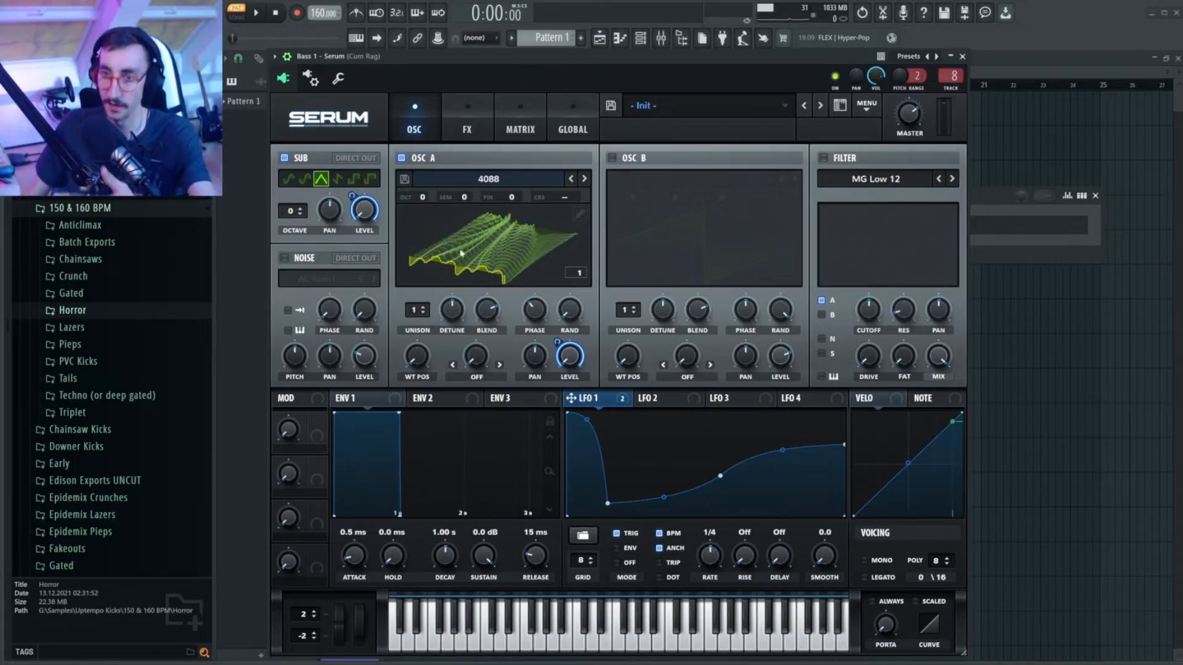
pyautogui.click(448, 250)
pyautogui.moveTo(417, 356)
pyautogui.mouseDown()
pyautogui.moveTo(415, 298)
pyautogui.moveTo(418, 363)
pyautogui.mouseUp()
# Step: Audition the Acid and Analog_BD_Sin wavetables in oscillator A and return to 4088
pyautogui.click(582, 183)
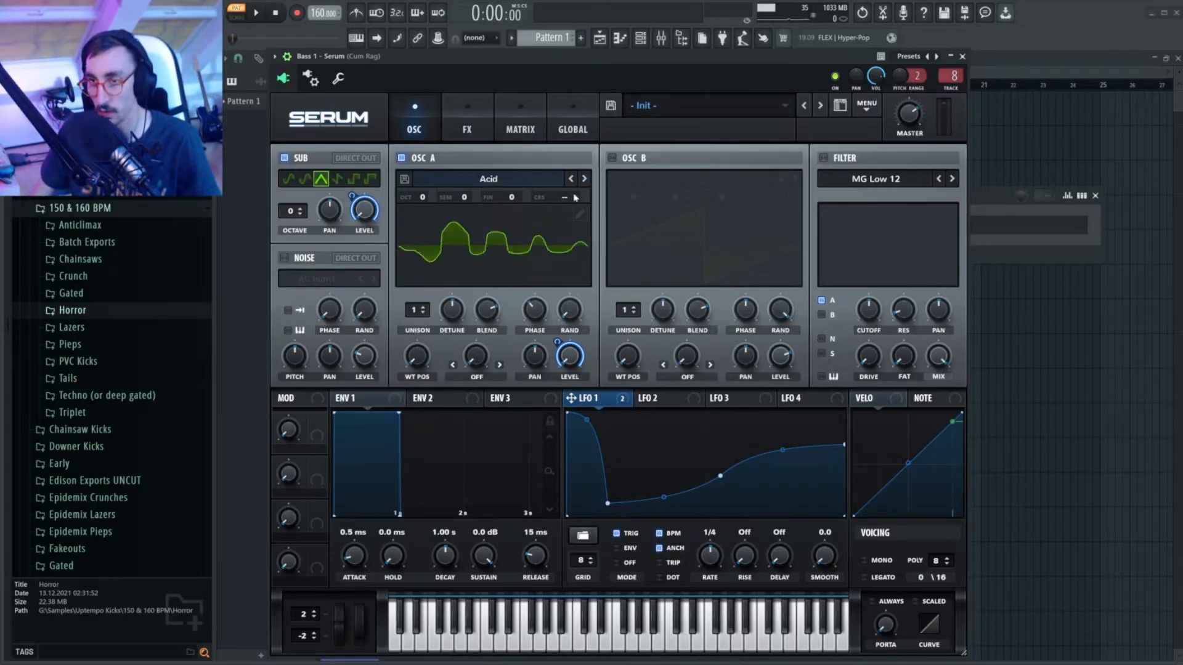
pyautogui.click(583, 182)
pyautogui.click(581, 181)
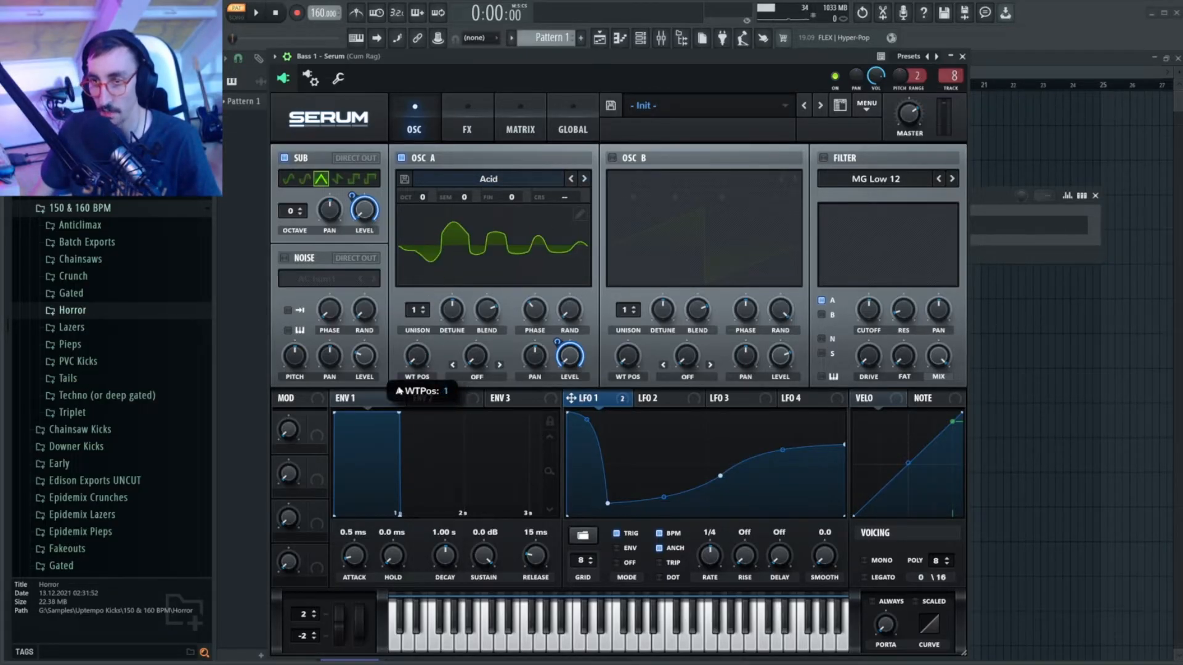
pyautogui.click(583, 179)
pyautogui.moveTo(412, 362); pyautogui.dragTo(448, 371)
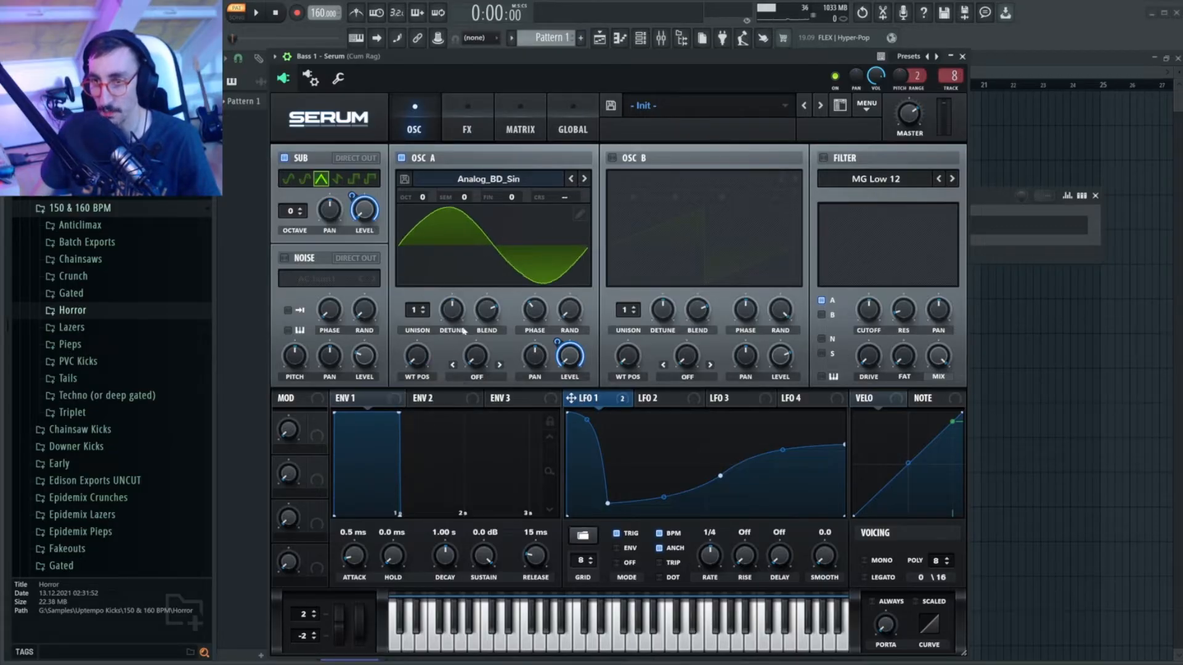
pyautogui.click(571, 179)
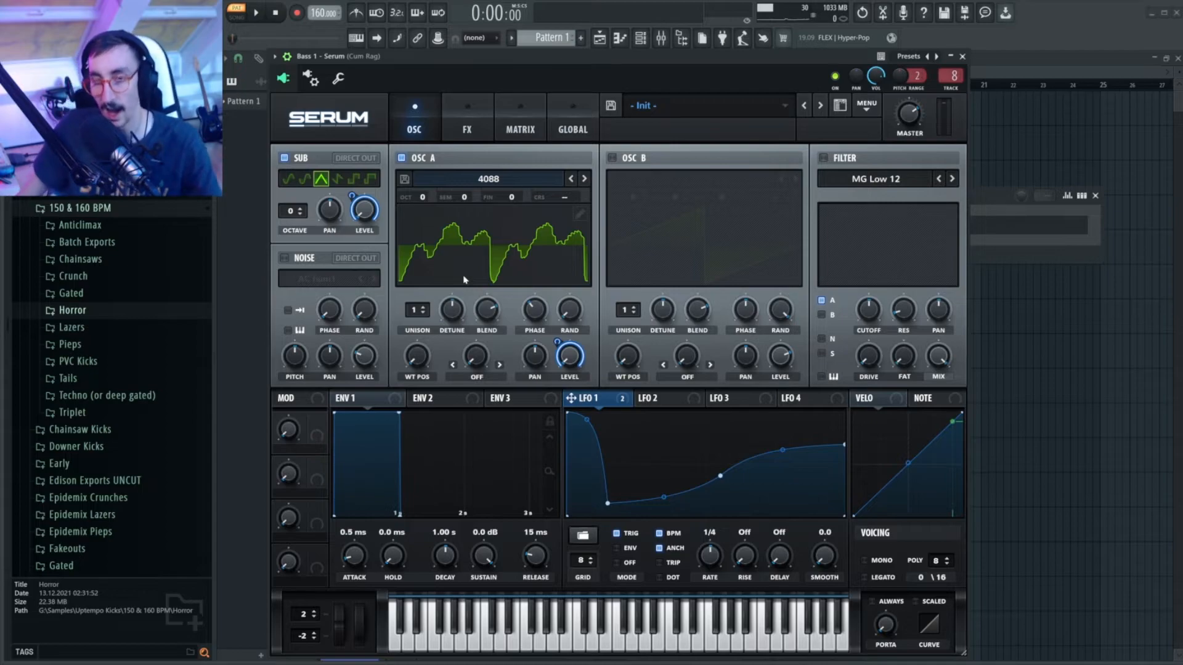
# Step: Raise oscillator A's wavetable position to about 131 with the Analog wavetable 4088 loaded
pyautogui.moveTo(419, 357); pyautogui.dragTo(434, 328)
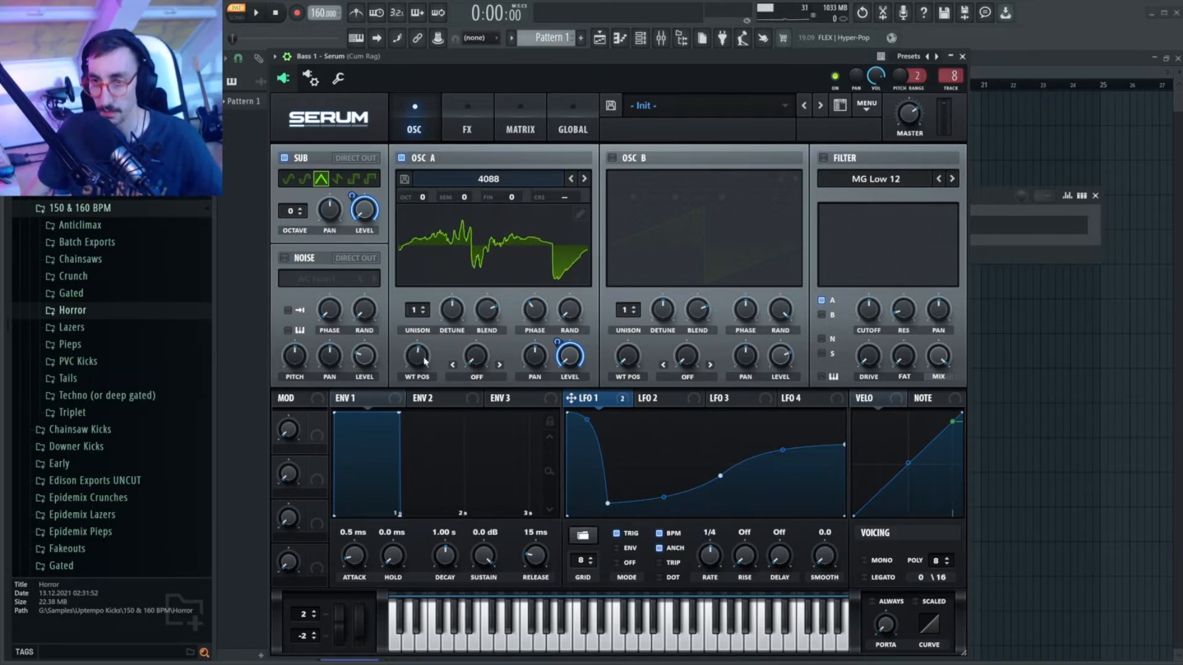
pyautogui.click(488, 179)
pyautogui.moveTo(622, 193)
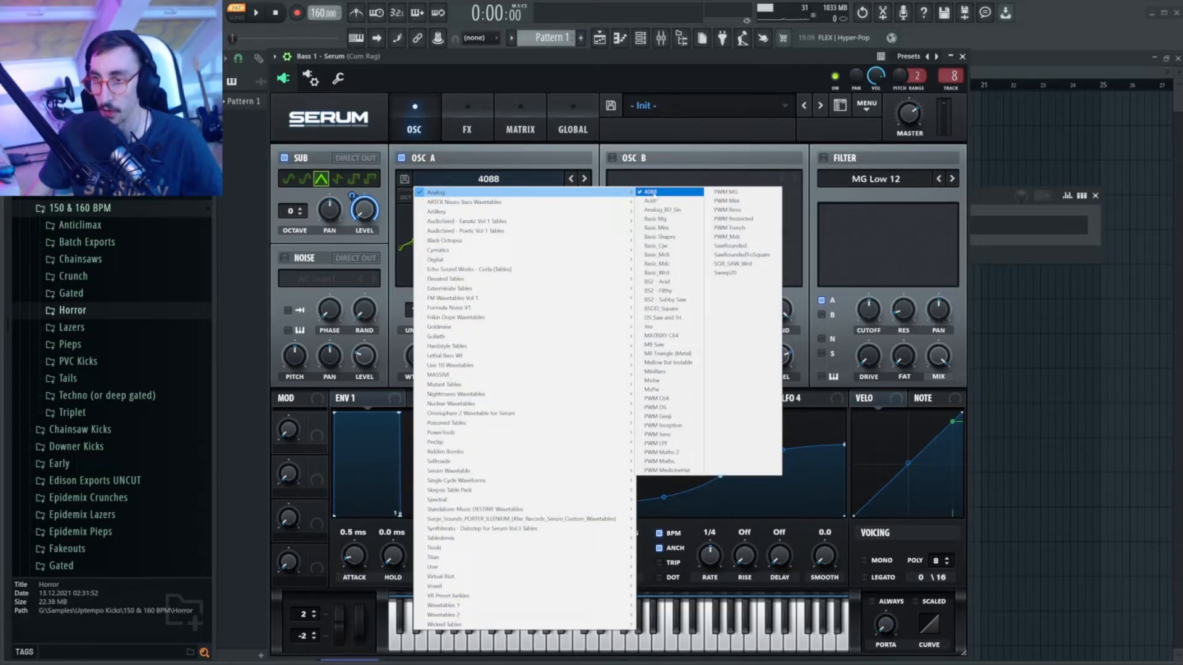
pyautogui.click(653, 192)
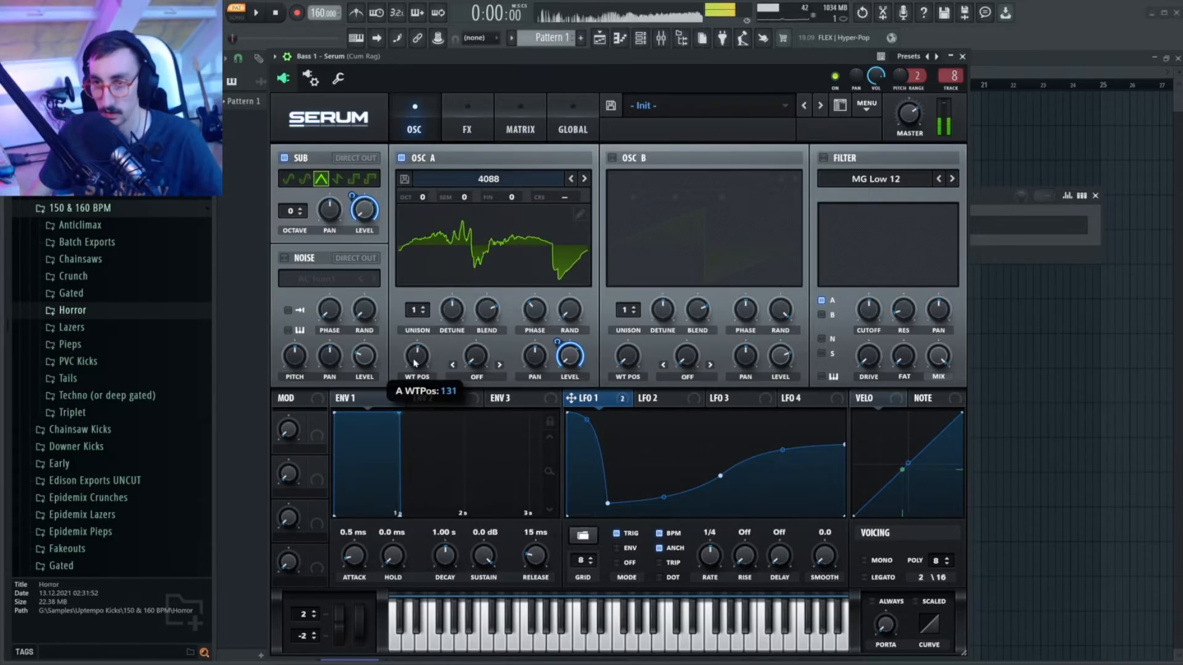
pyautogui.scroll(-3, 417, 362)
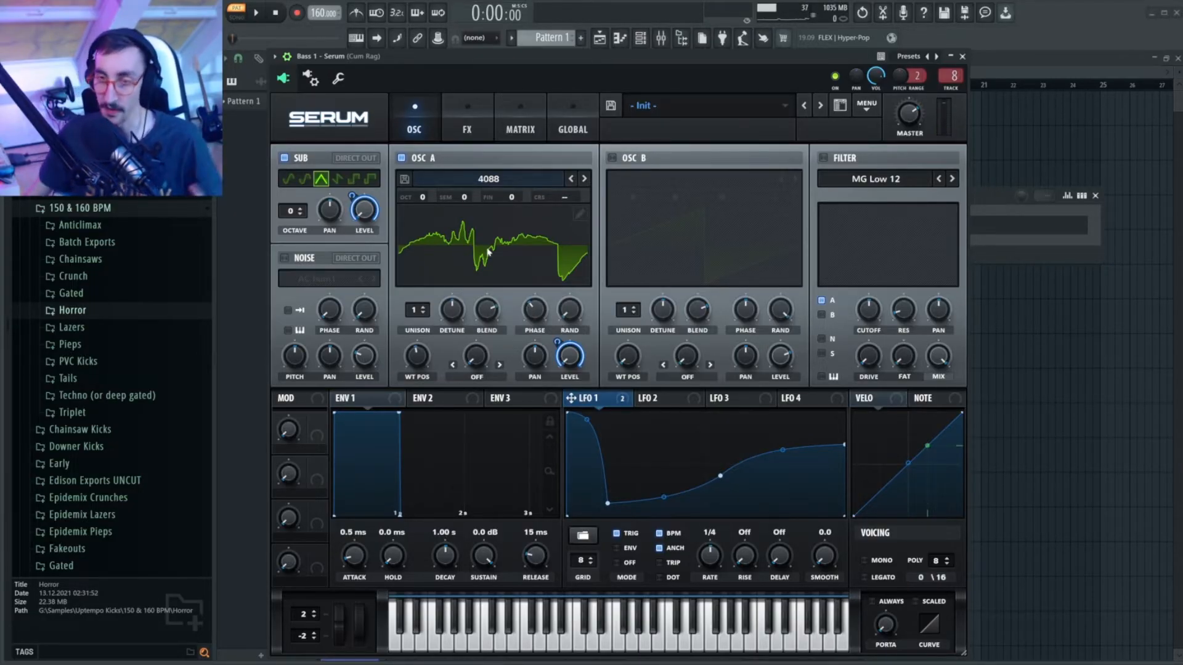
# Step: Try different starting phase and random phase amounts on oscillator A
pyautogui.moveTo(573, 318); pyautogui.dragTo(574, 296)
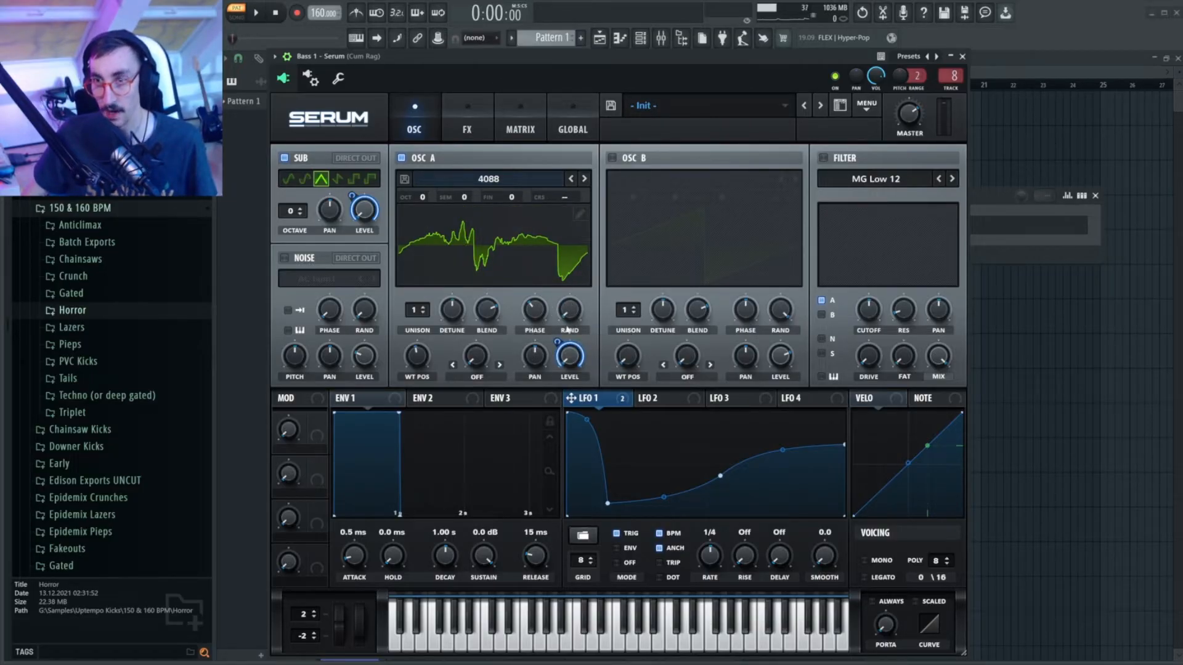
pyautogui.moveTo(578, 311); pyautogui.dragTo(585, 244)
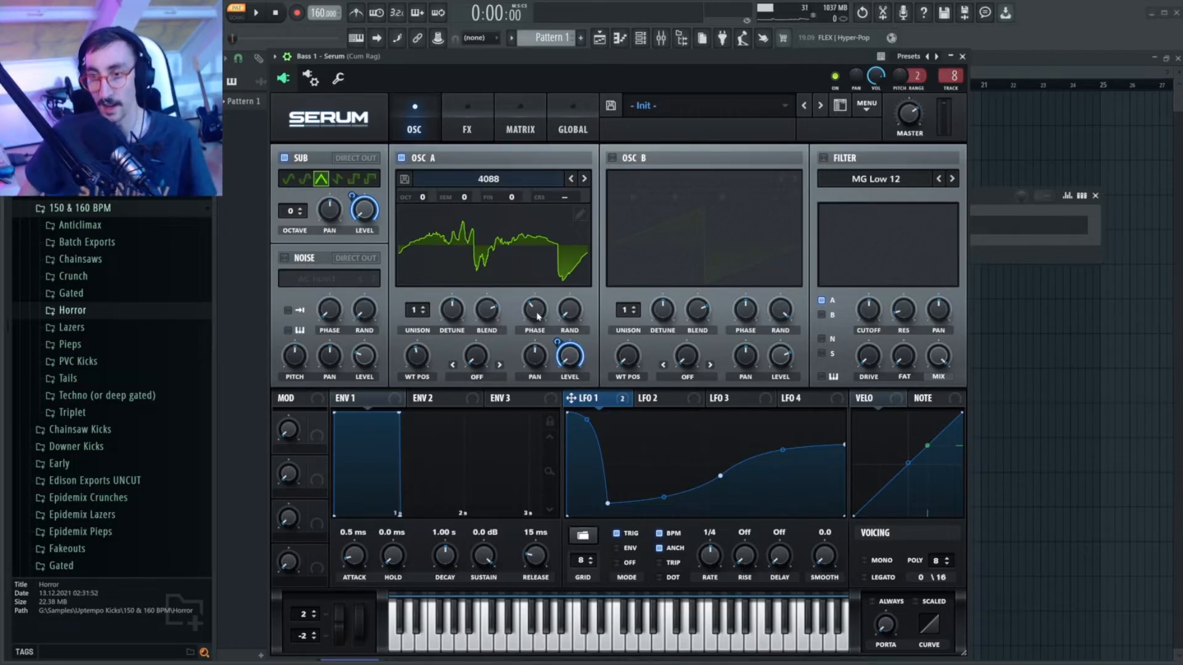
pyautogui.moveTo(537, 317)
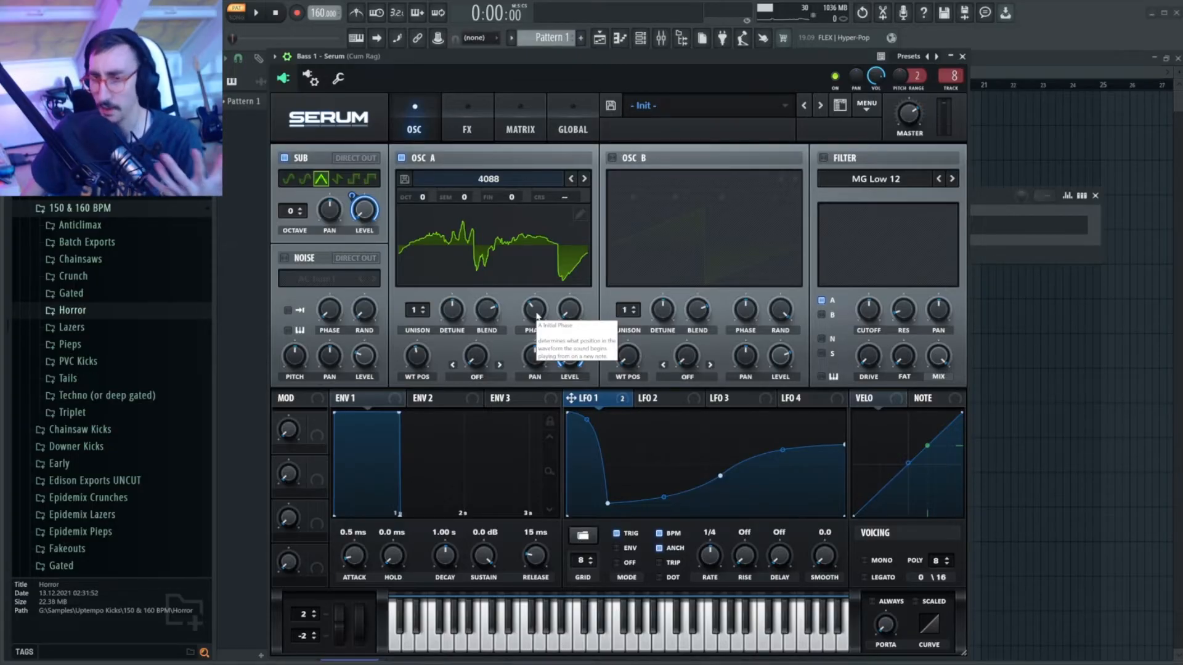
pyautogui.moveTo(537, 317); pyautogui.dragTo(534, 359)
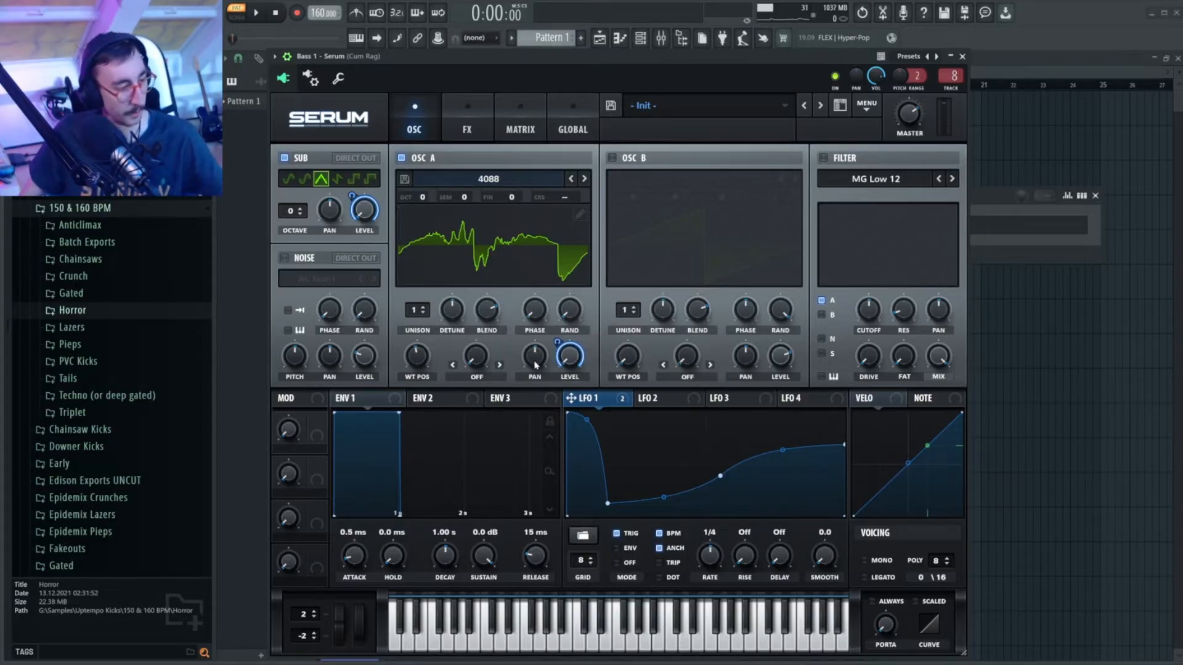
pyautogui.moveTo(534, 317)
pyautogui.mouseDown()
pyautogui.moveTo(569, 318)
pyautogui.moveTo(544, 318)
pyautogui.mouseUp()
pyautogui.doubleClick(538, 319)
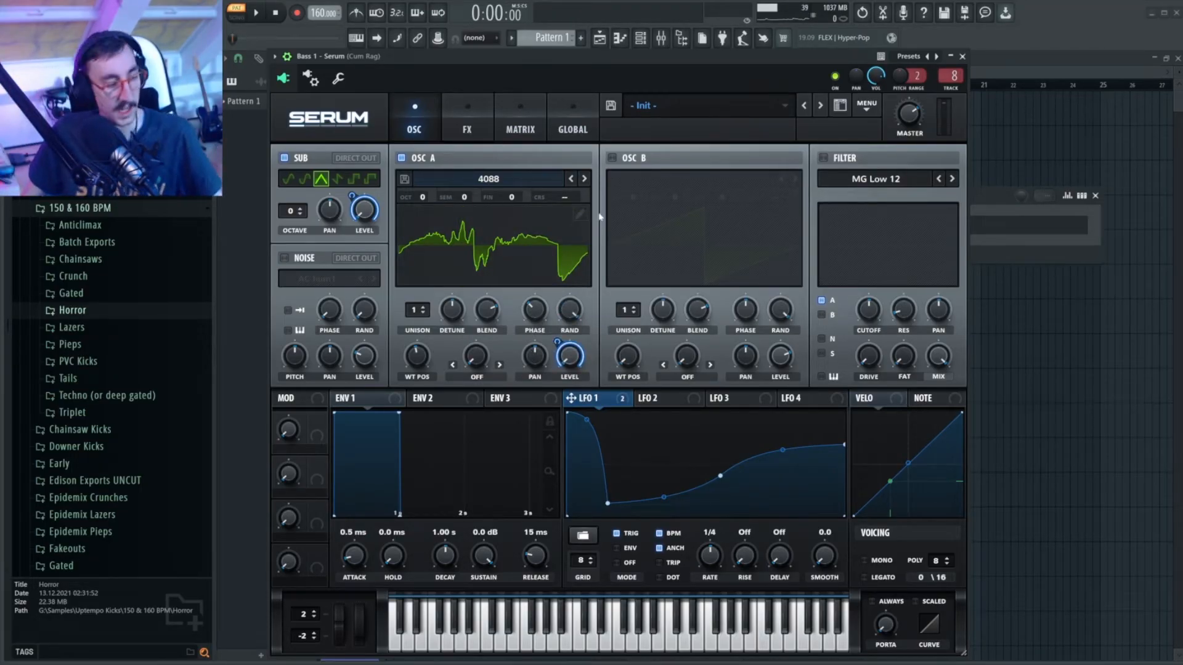
pyautogui.rightClick(563, 316)
pyautogui.click(585, 336)
pyautogui.rightClick(530, 313)
pyautogui.click(560, 335)
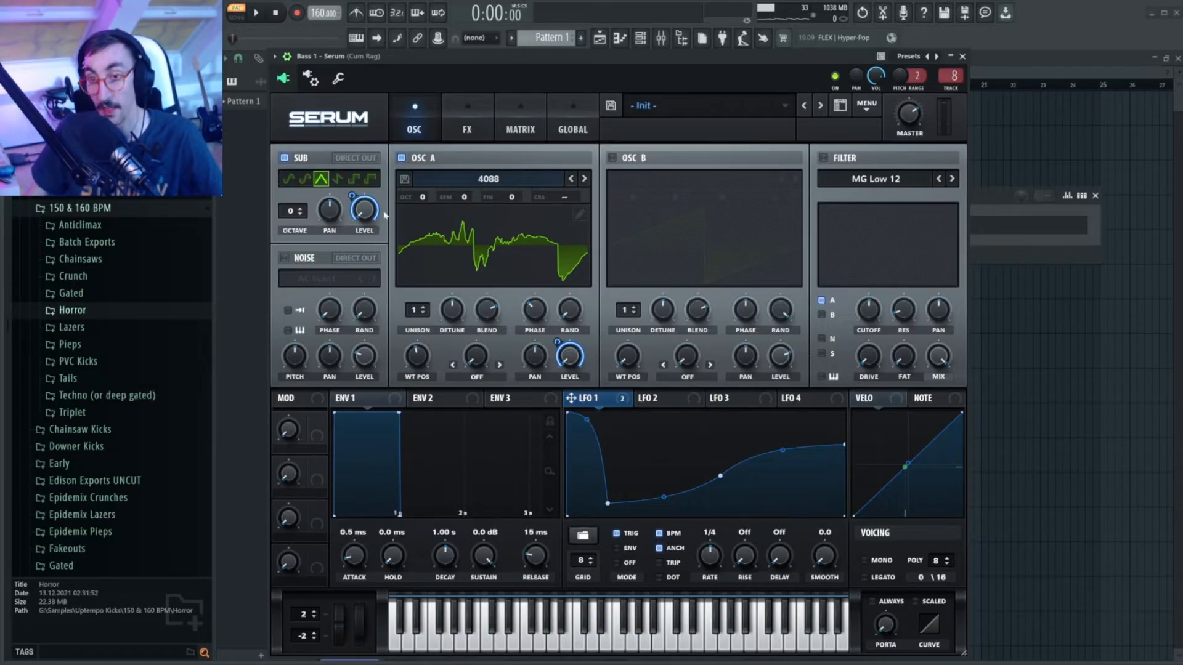
# Step: Try the first two waveform shapes on the sub oscillator and return to the triangle
pyautogui.click(306, 181)
pyautogui.click(289, 181)
pyautogui.click(306, 180)
pyautogui.click(320, 180)
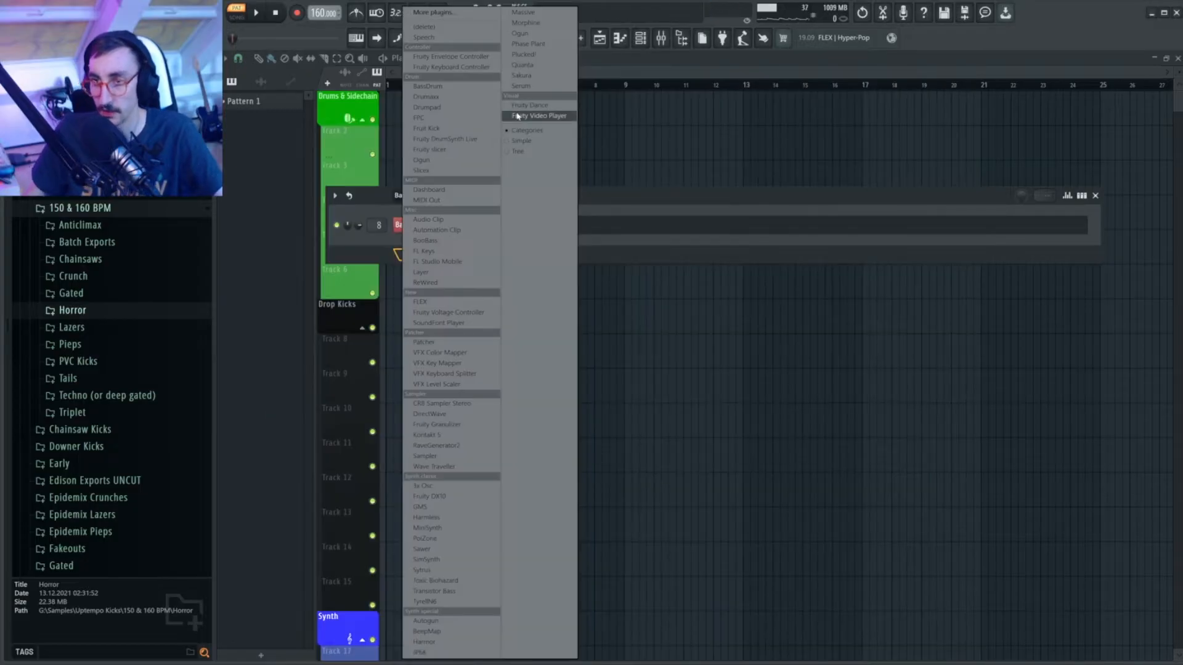
# Step: Add a second Serum instance to the project and move its window so the whole synth is in view
pyautogui.click(558, 121)
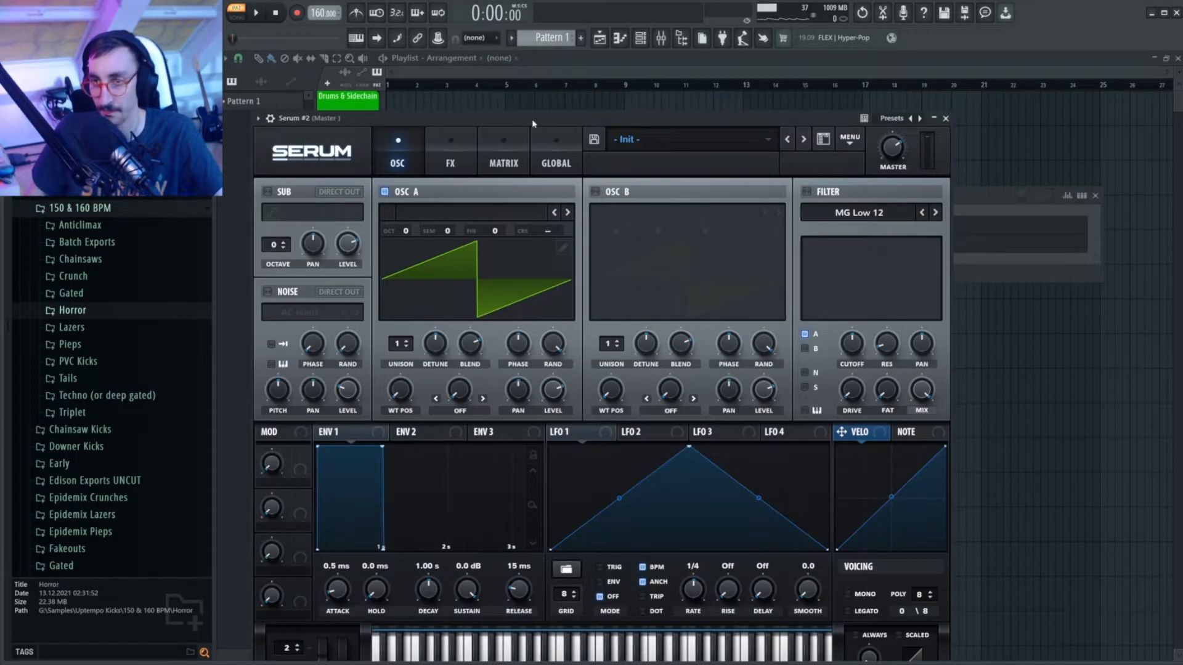
pyautogui.moveTo(496, 123); pyautogui.dragTo(483, 65)
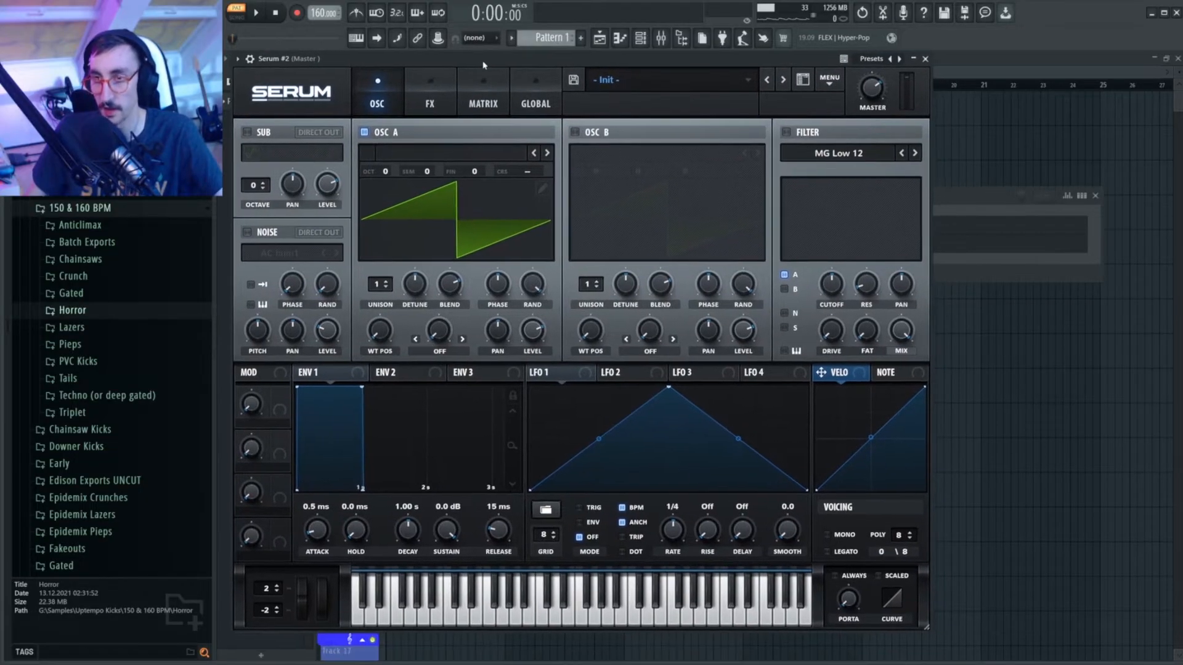
pyautogui.moveTo(404, 60); pyautogui.dragTo(418, 65)
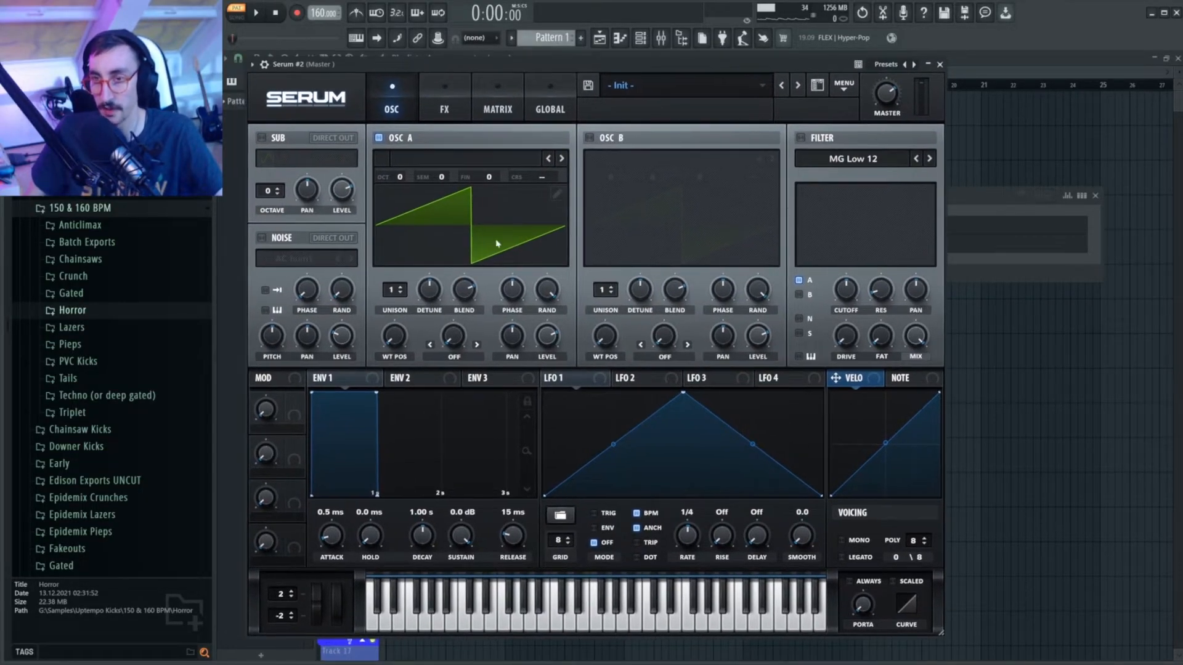
# Step: Load the Analog wavetable 4088 into oscillator A and raise its wavetable position to the jagged frame with a steep drop near the end
pyautogui.click(458, 166)
pyautogui.moveTo(591, 168)
pyautogui.click(628, 197)
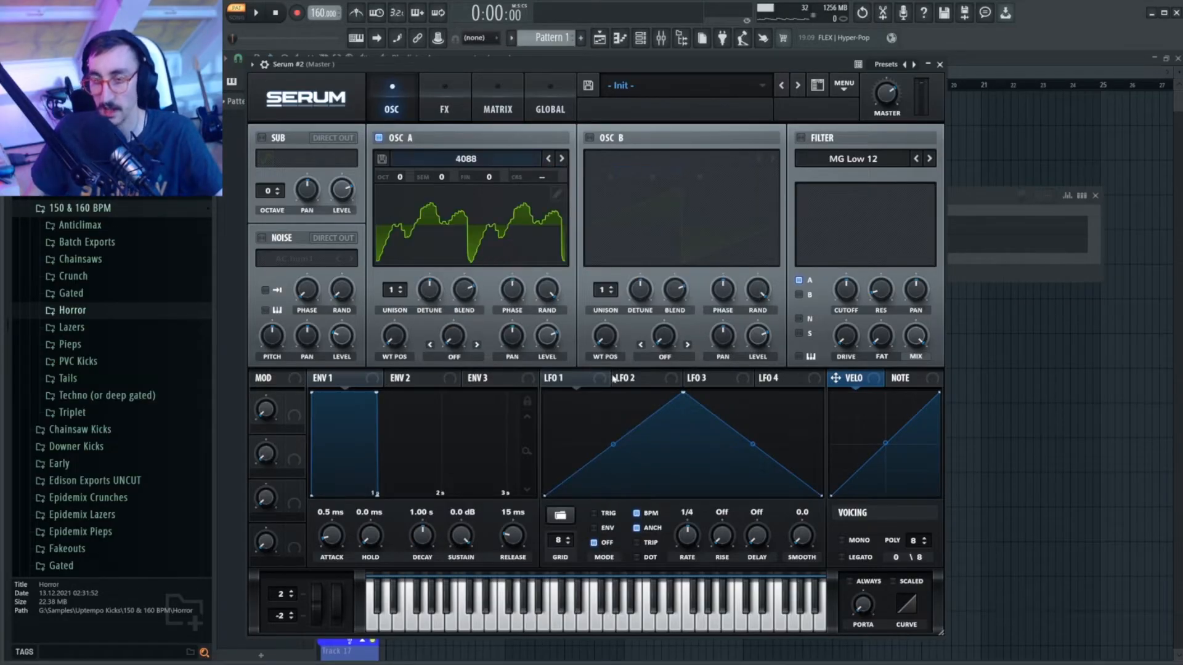
pyautogui.moveTo(397, 340); pyautogui.dragTo(430, 350)
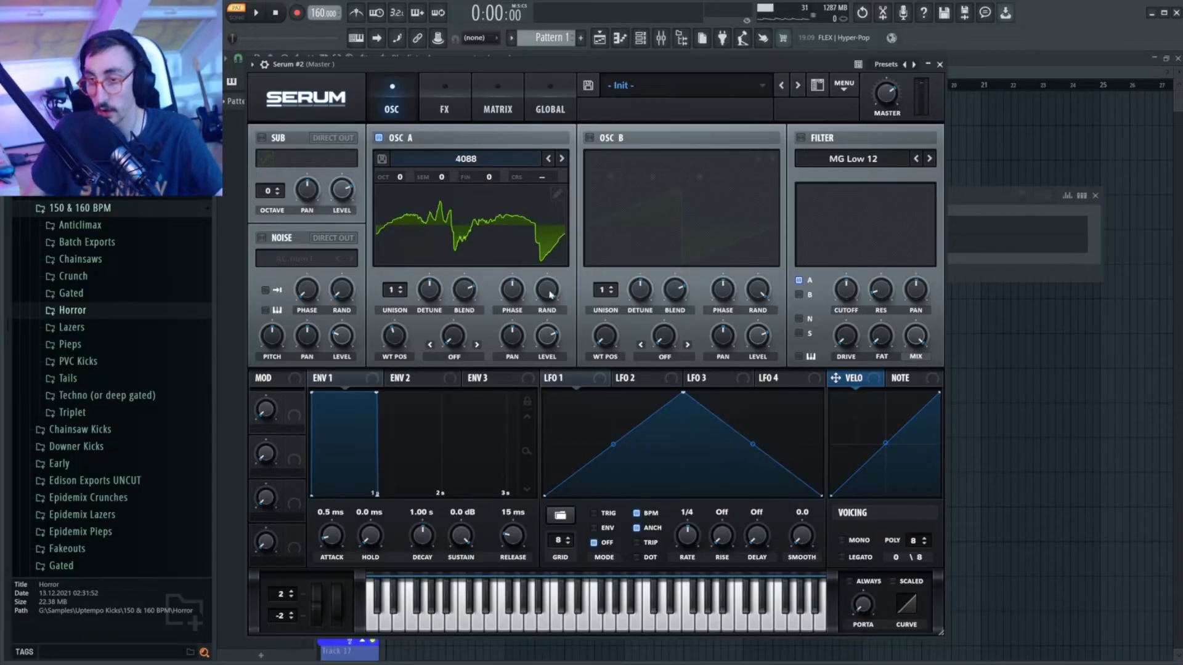
# Step: Set oscillator A's starting phase to about 115 degrees and assign LFO 1 to modulate its level
pyautogui.moveTo(512, 291); pyautogui.dragTo(499, 297)
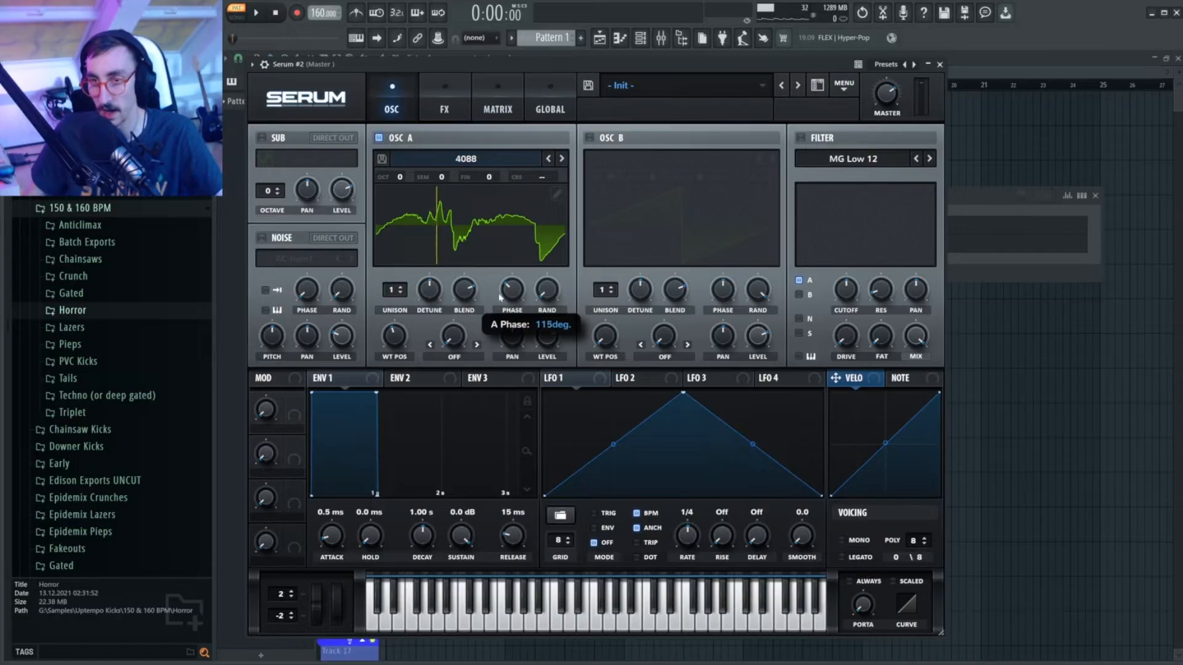
pyautogui.moveTo(499, 296); pyautogui.dragTo(500, 298)
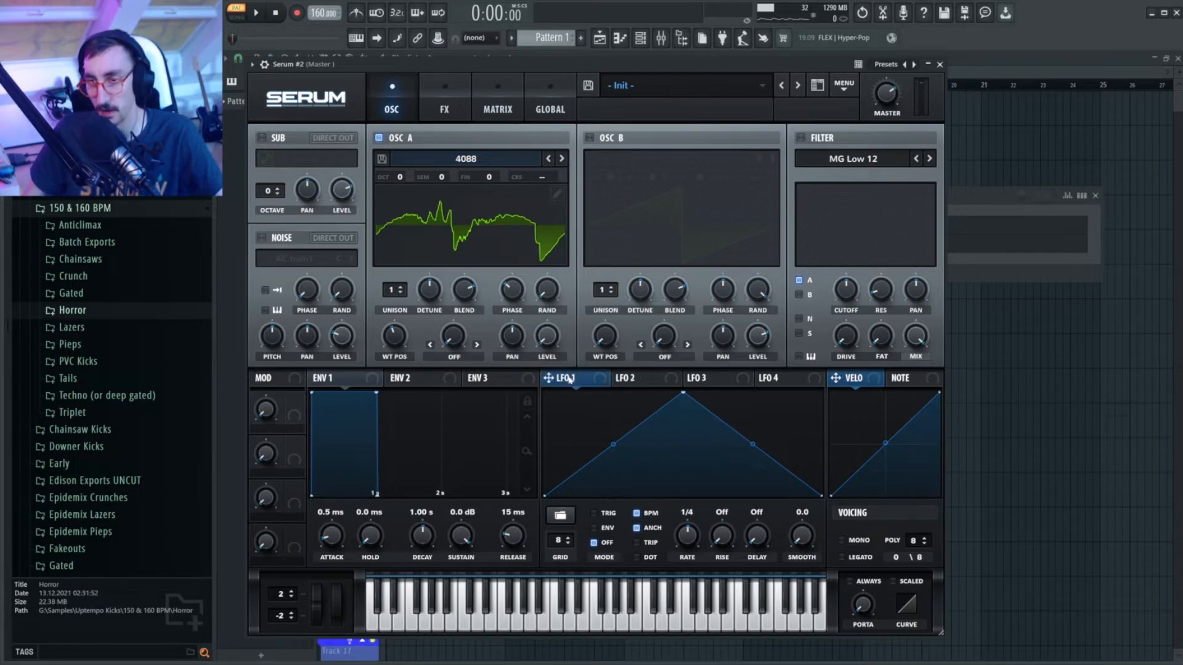
pyautogui.moveTo(547, 338); pyautogui.dragTo(547, 338)
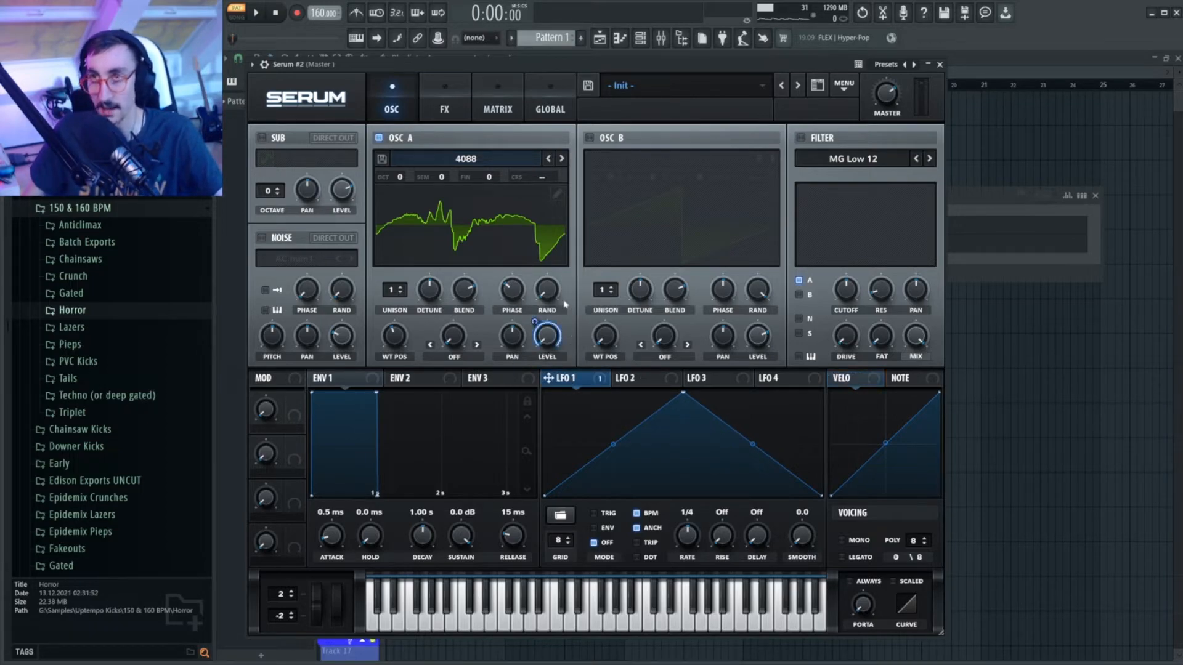
# Step: Shape LFO 1 to start at maximum and fall in a steep convex curve to a low early point, with its mode set to Trig
pyautogui.moveTo(682, 393); pyautogui.dragTo(545, 393)
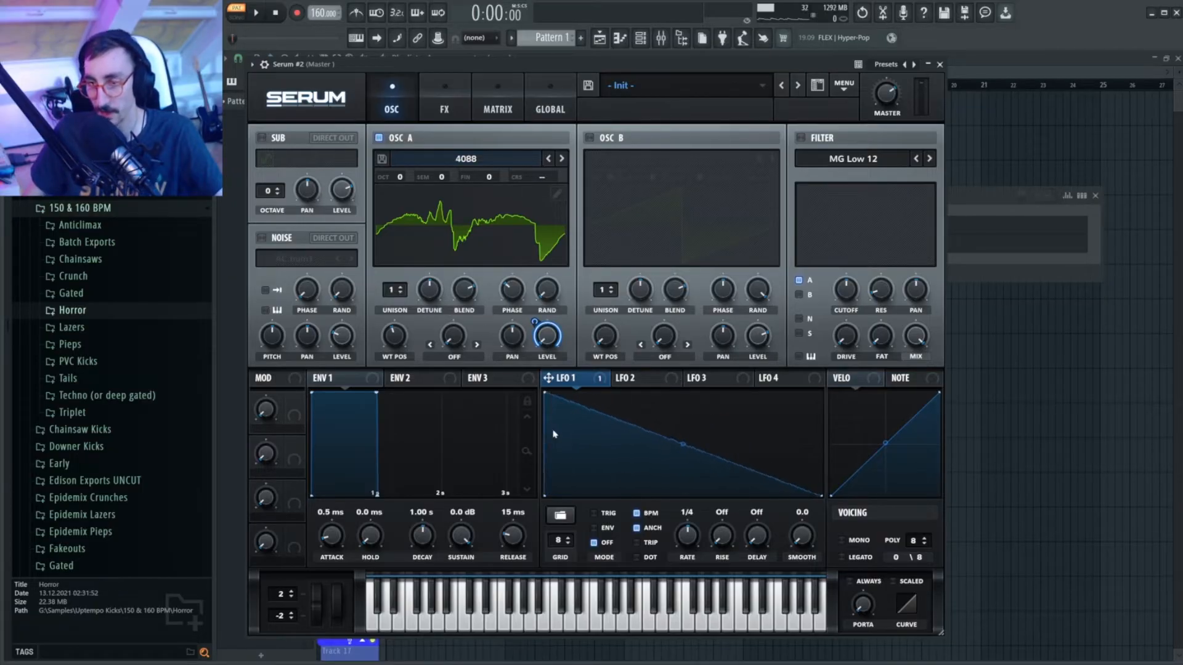
pyautogui.doubleClick(585, 487)
pyautogui.moveTo(564, 438); pyautogui.dragTo(571, 435)
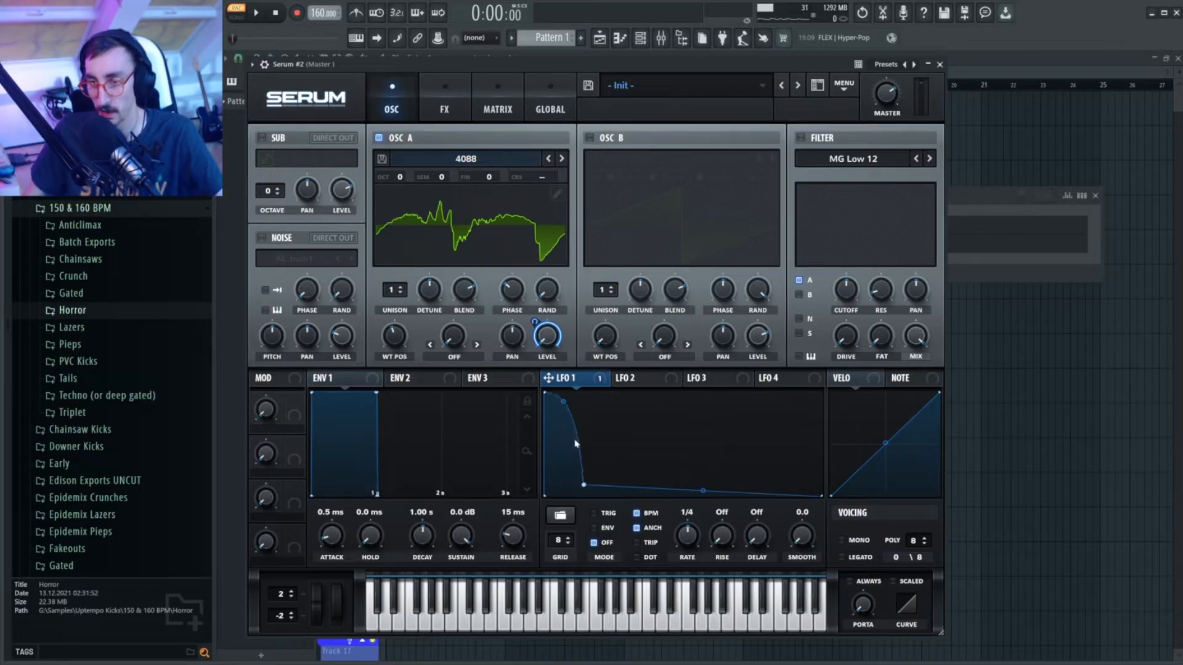
pyautogui.click(594, 514)
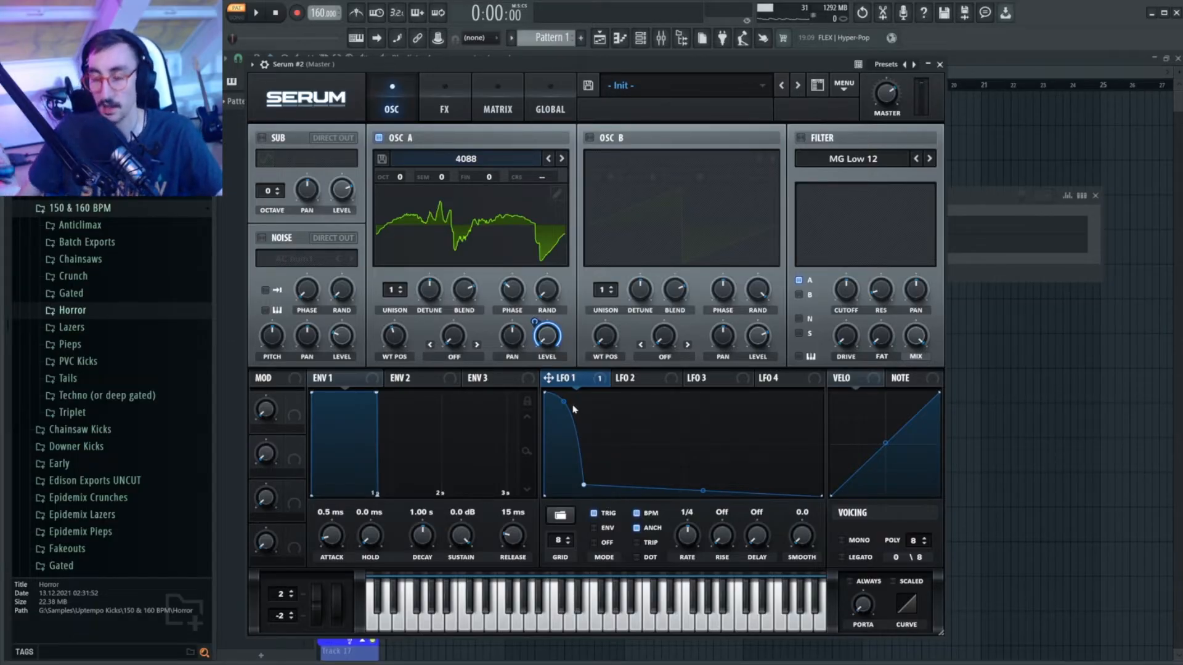
# Step: Raise LFO 1's end point, add a middle point to the rising tail, and bend both segments into a smooth S-curve
pyautogui.doubleClick(682, 446)
pyautogui.moveTo(681, 446); pyautogui.dragTo(832, 432)
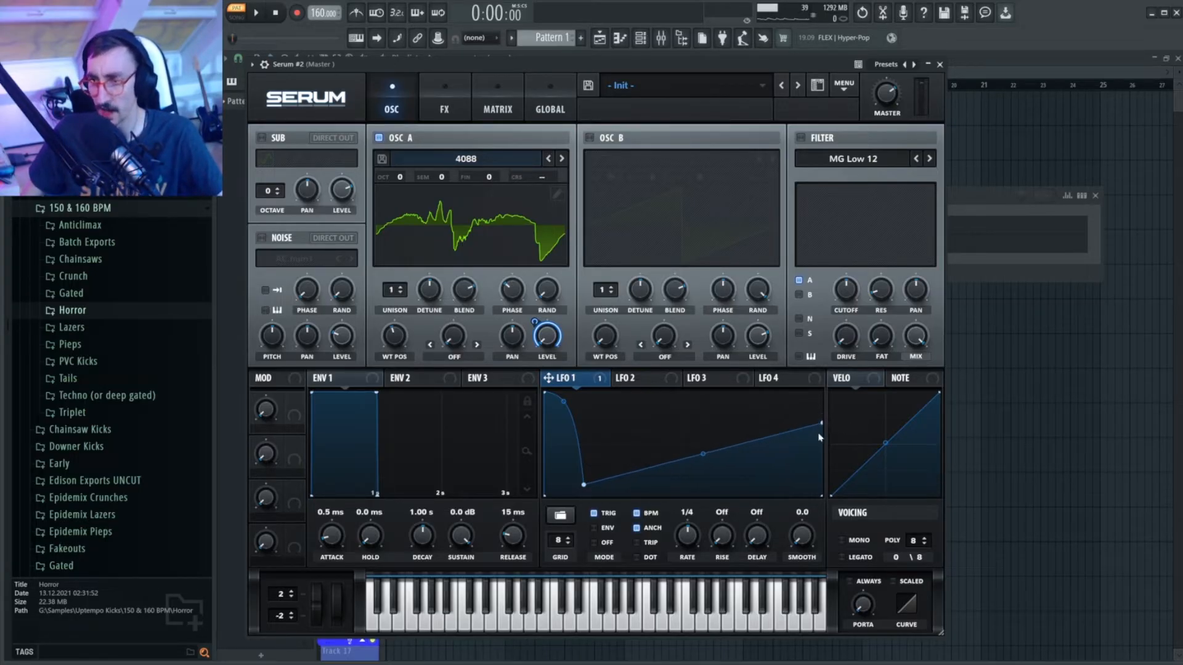
pyautogui.doubleClick(682, 464)
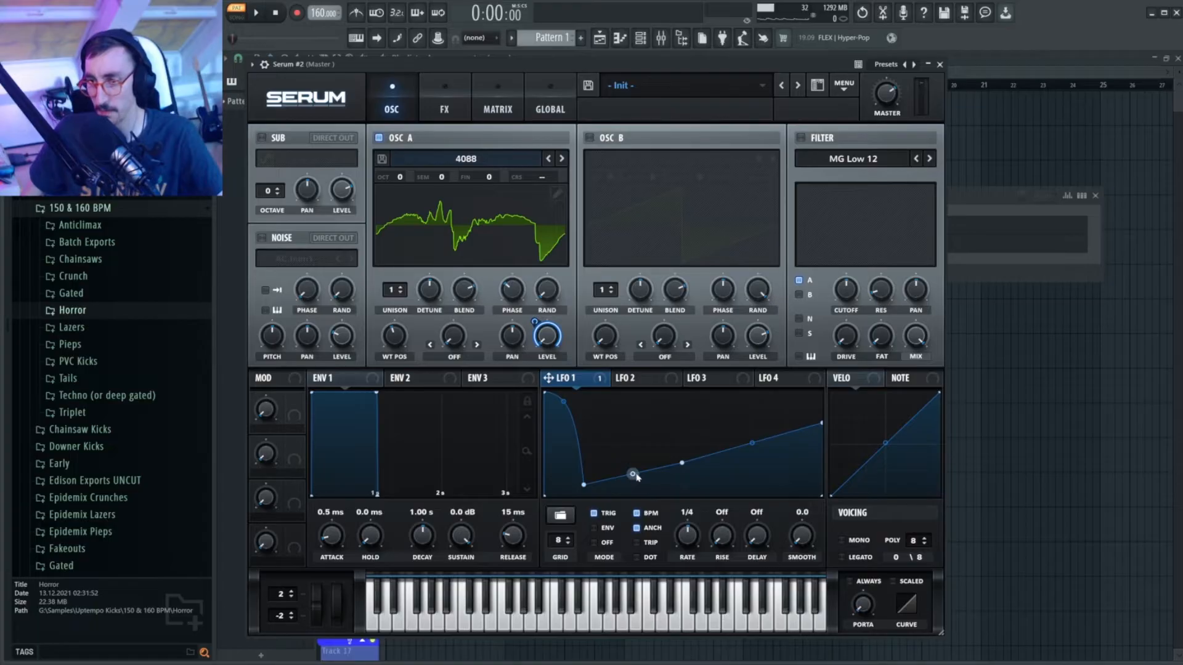
pyautogui.moveTo(634, 475); pyautogui.dragTo(633, 481)
pyautogui.moveTo(751, 443); pyautogui.dragTo(750, 431)
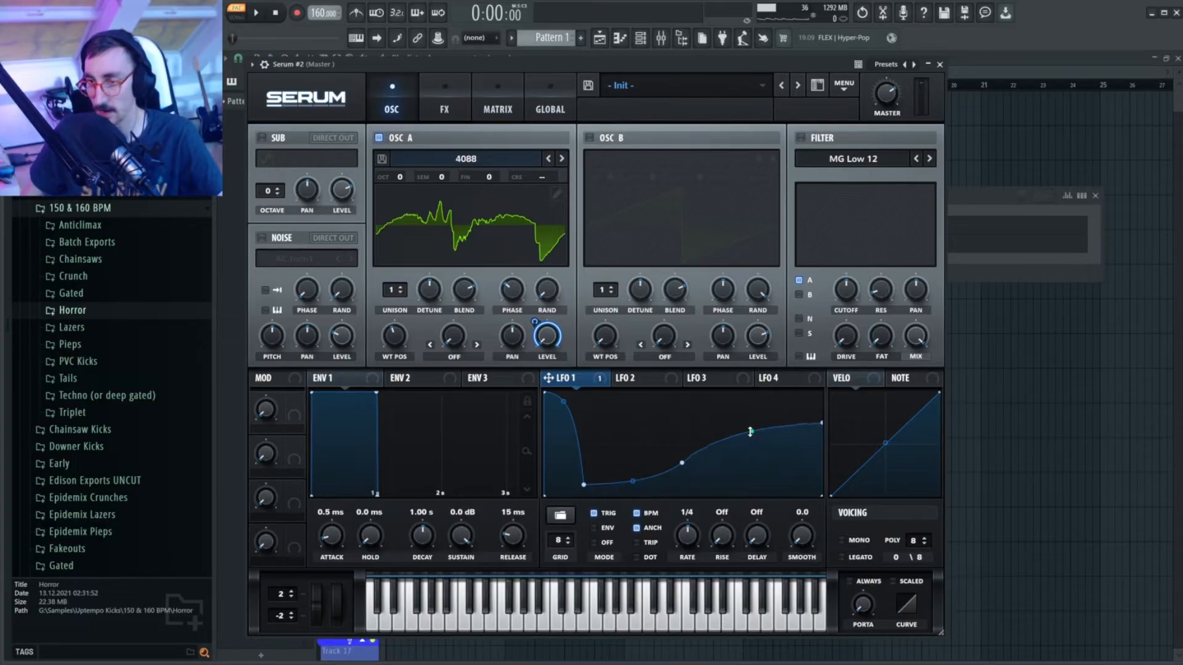
pyautogui.moveTo(682, 462); pyautogui.dragTo(683, 459)
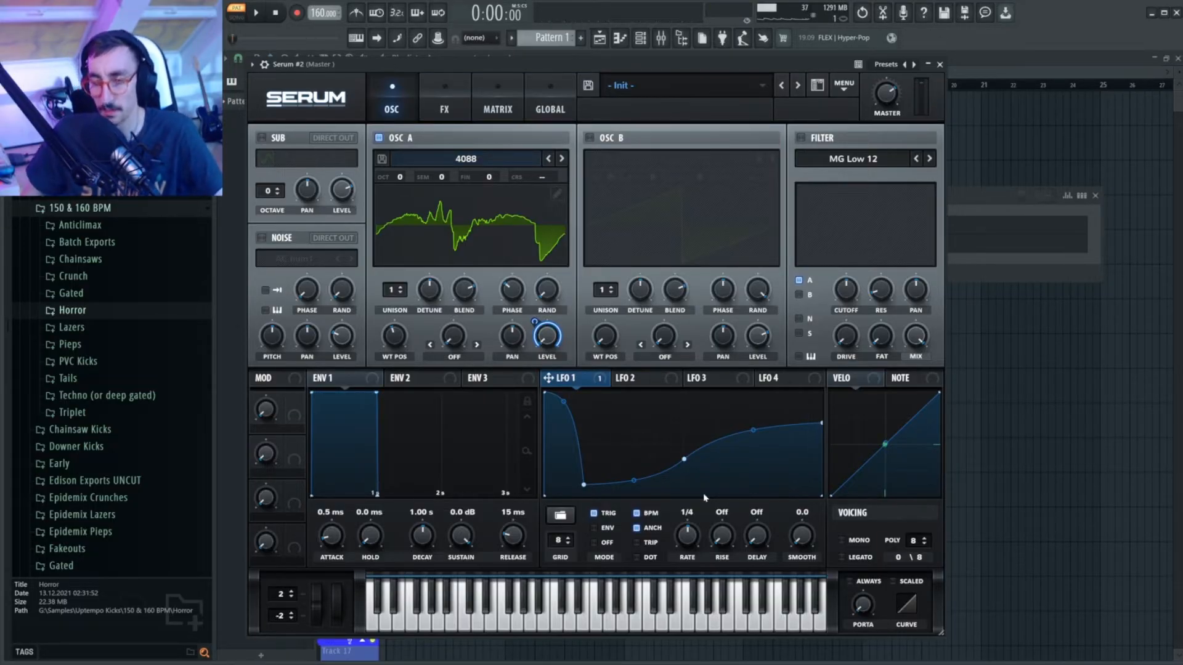
# Step: Enable the sub oscillator with a triangle waveform and assign LFO 1 to modulate its level
pyautogui.click(261, 138)
pyautogui.click(298, 159)
pyautogui.moveTo(565, 385); pyautogui.dragTo(342, 190)
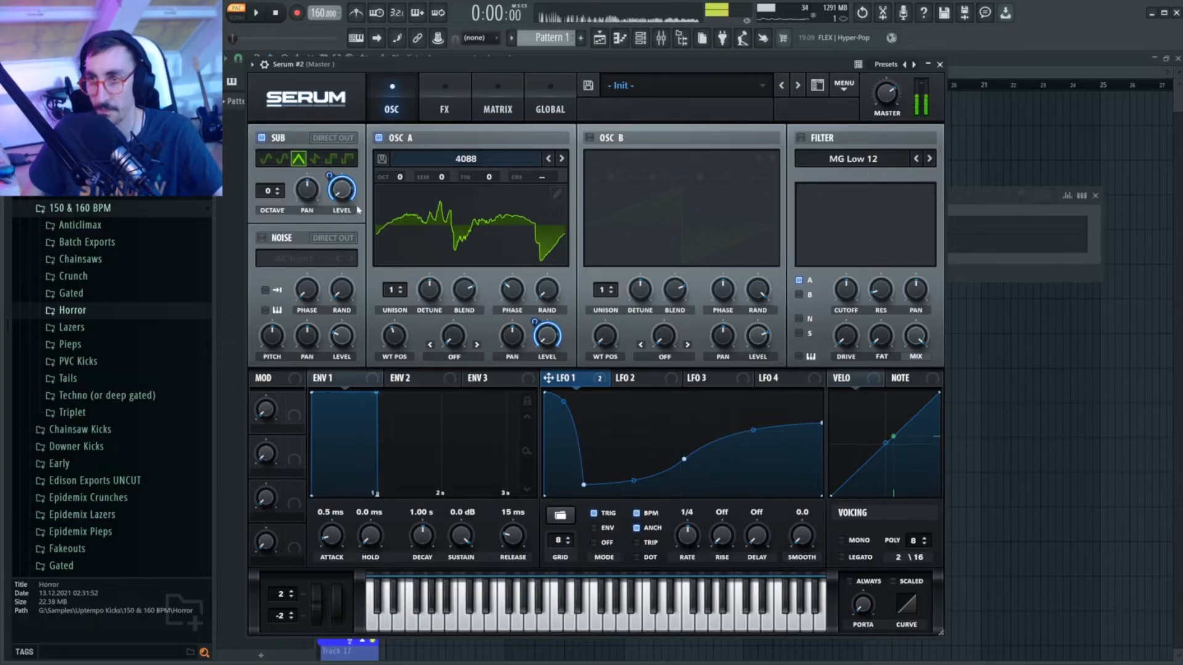
# Step: Route the Serum #2 channel to its own free mixer track, insert 9
pyautogui.click(270, 65)
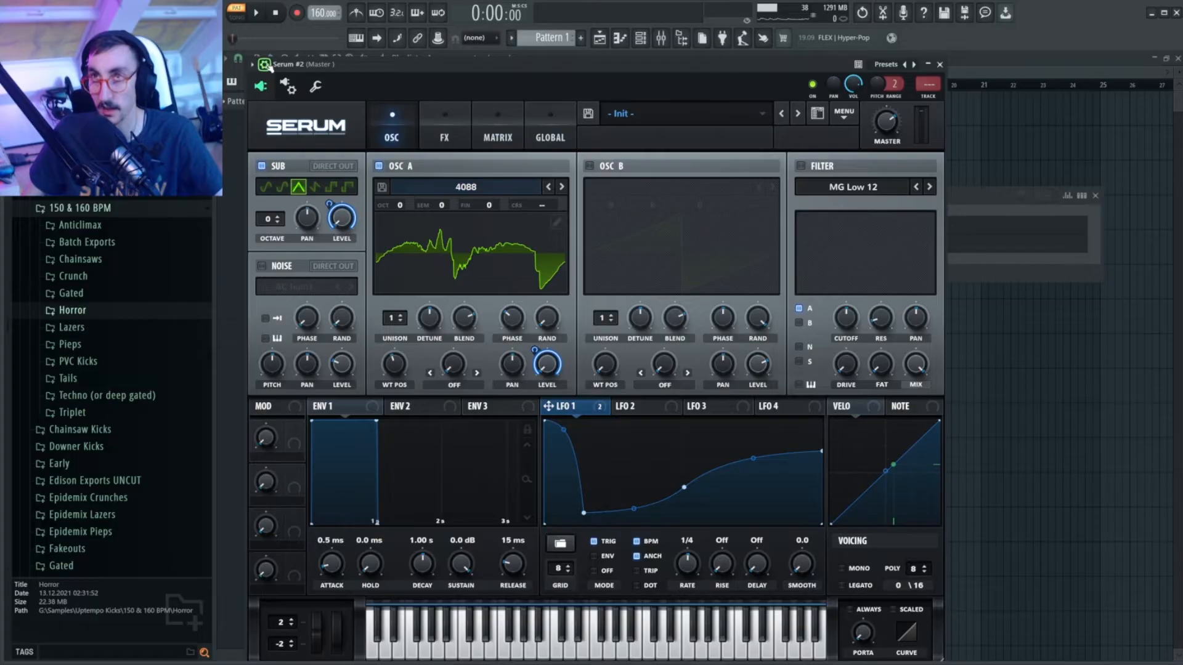
pyautogui.click(928, 97)
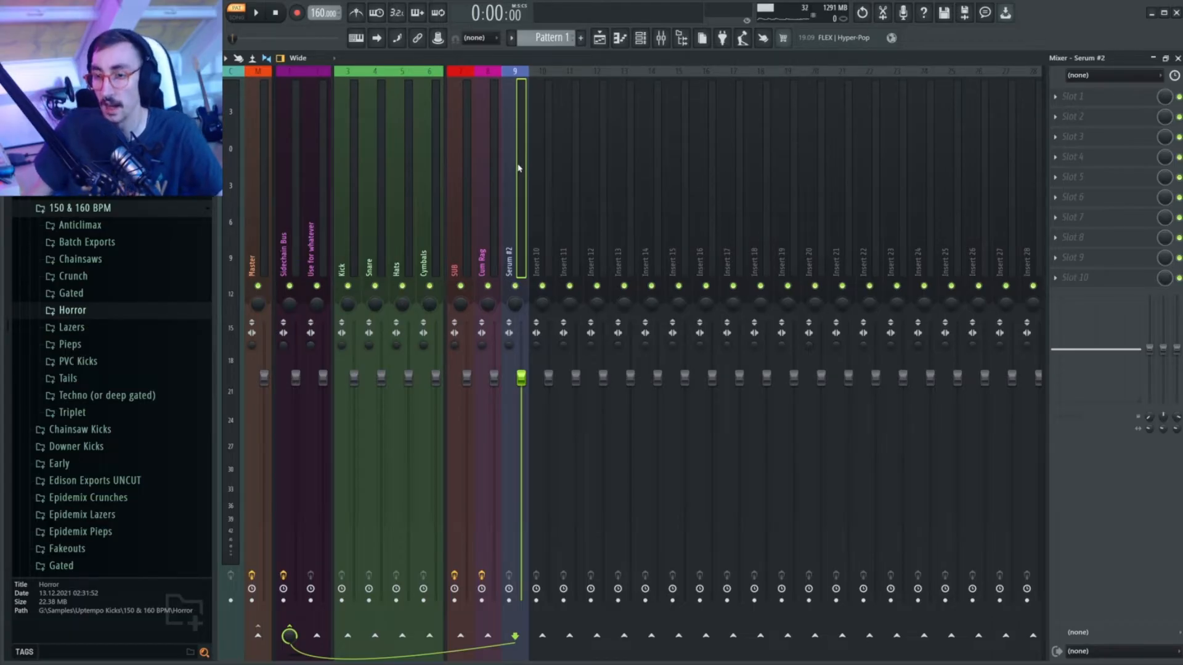
# Step: Check the reverb on reference mixer track 8 and load Fruity Reeverb 2 into the first slot of the Serum #2 track
pyautogui.click(491, 197)
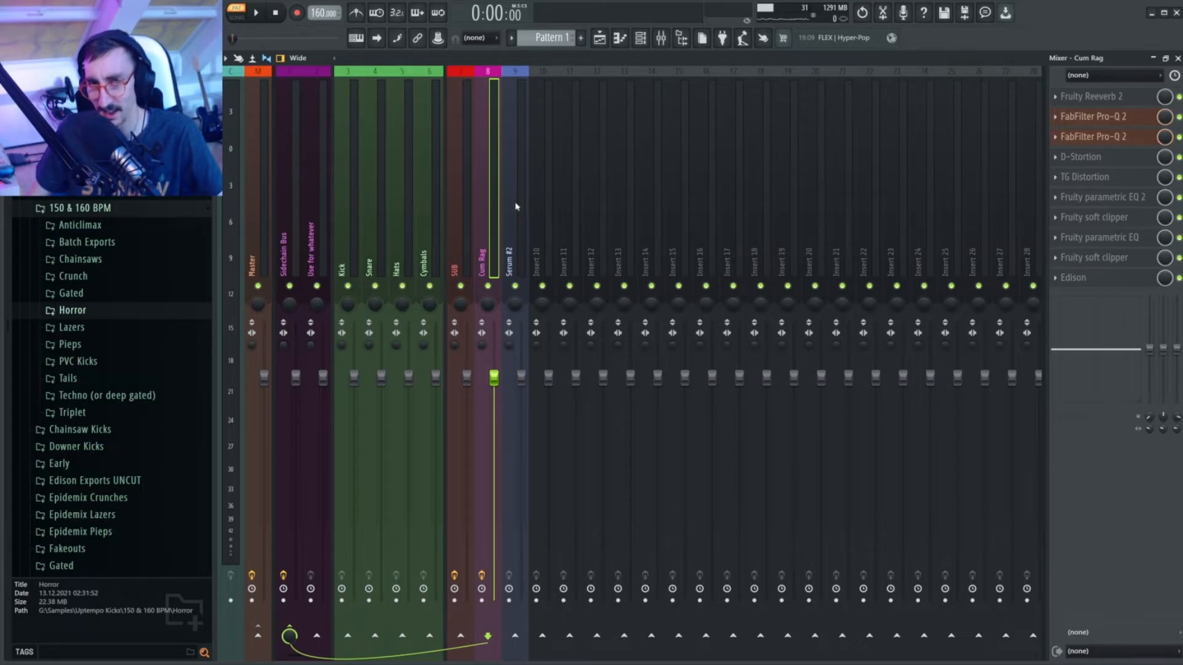
pyautogui.click(1087, 96)
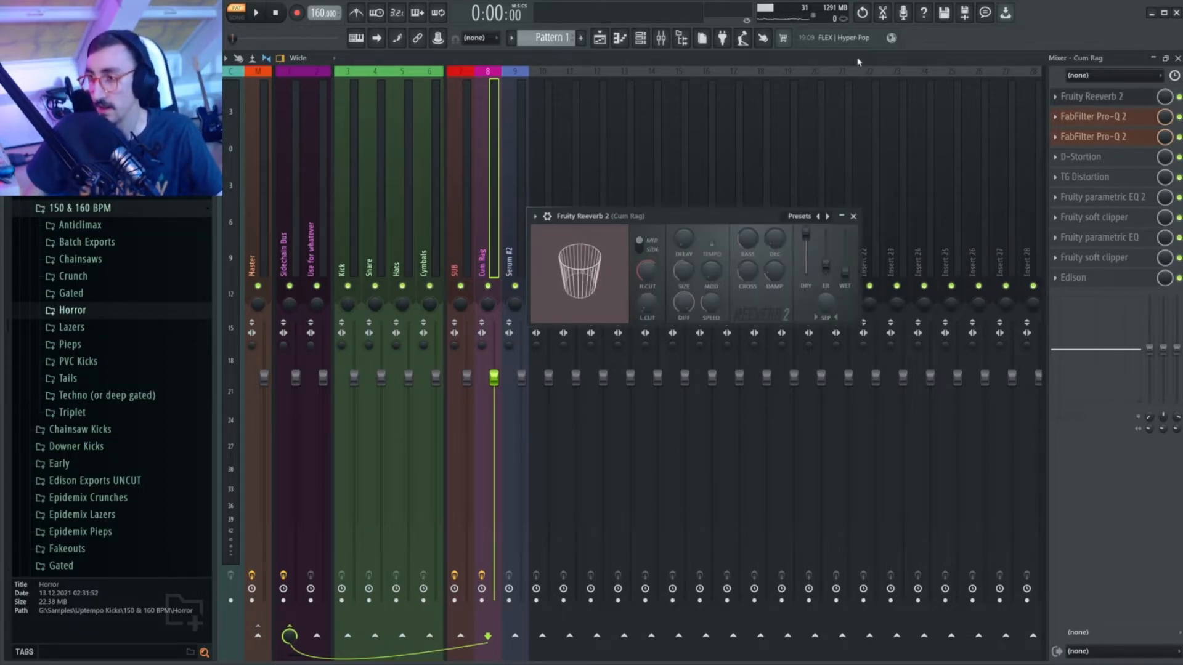
pyautogui.click(857, 211)
pyautogui.click(519, 147)
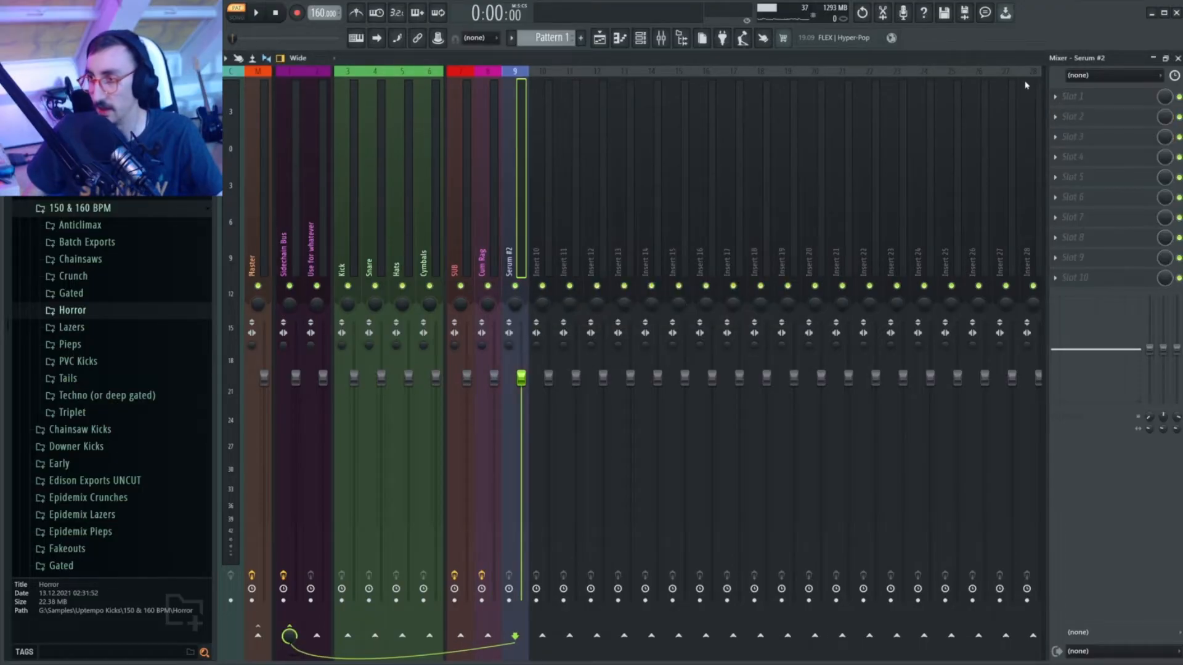
pyautogui.click(1070, 96)
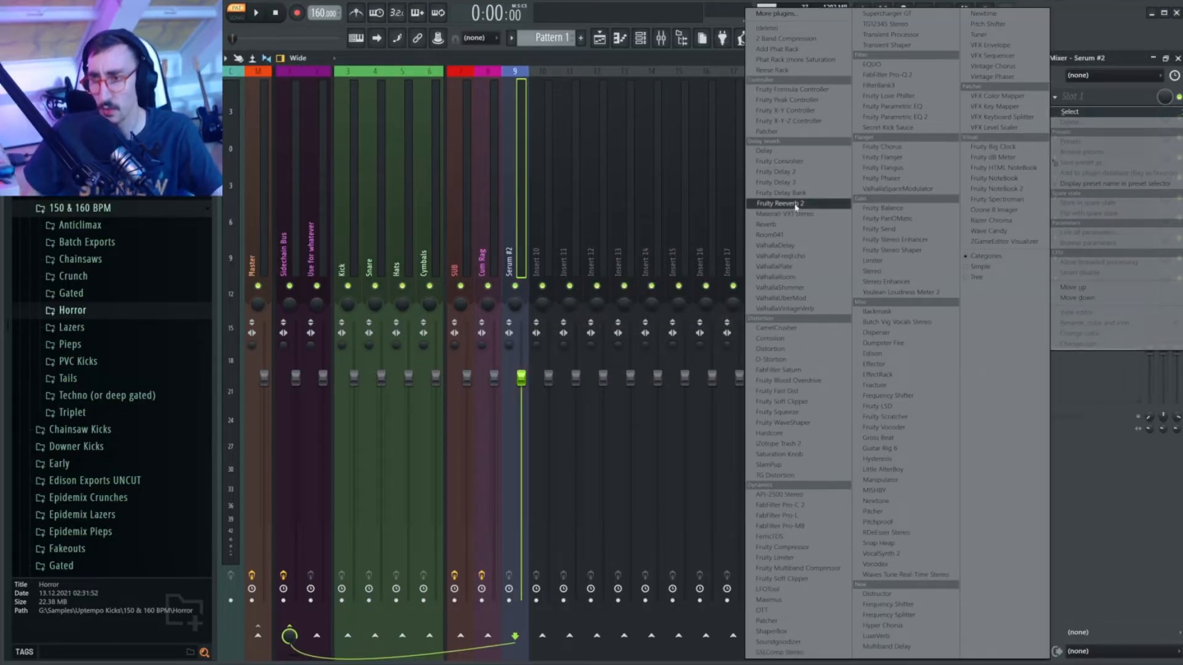
pyautogui.click(780, 203)
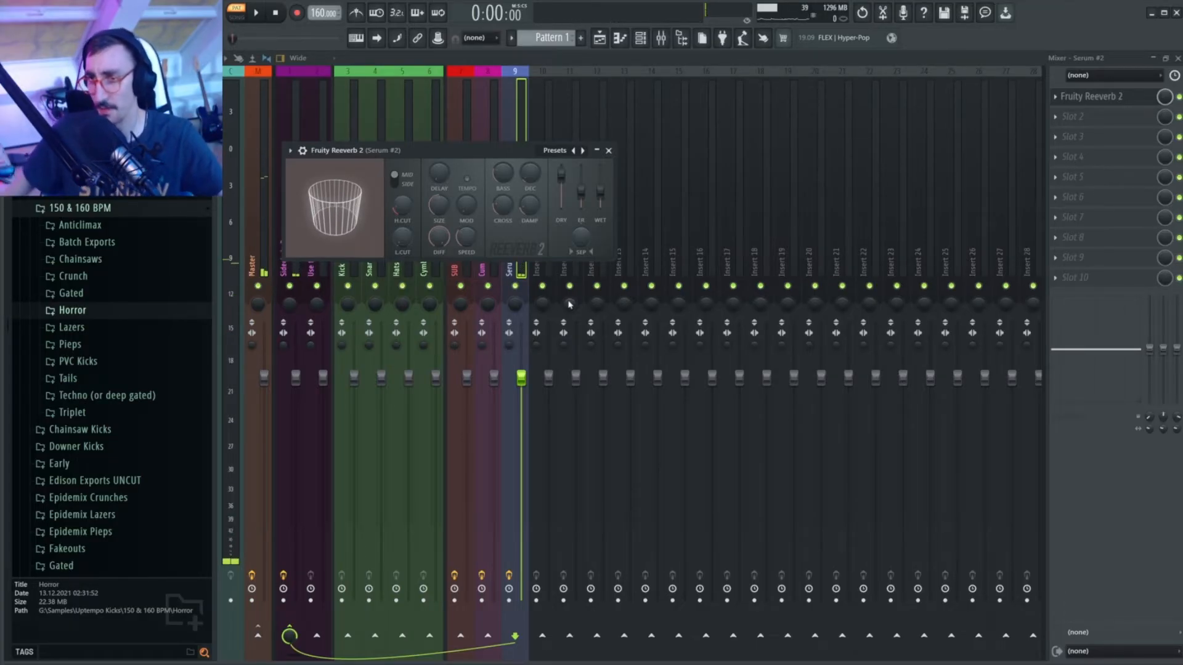
# Step: Lower the wet level of the Serum #2 reverb, comparing it with the reference track's reverb and auditioning the sound
pyautogui.moveTo(601, 193); pyautogui.dragTo(602, 207)
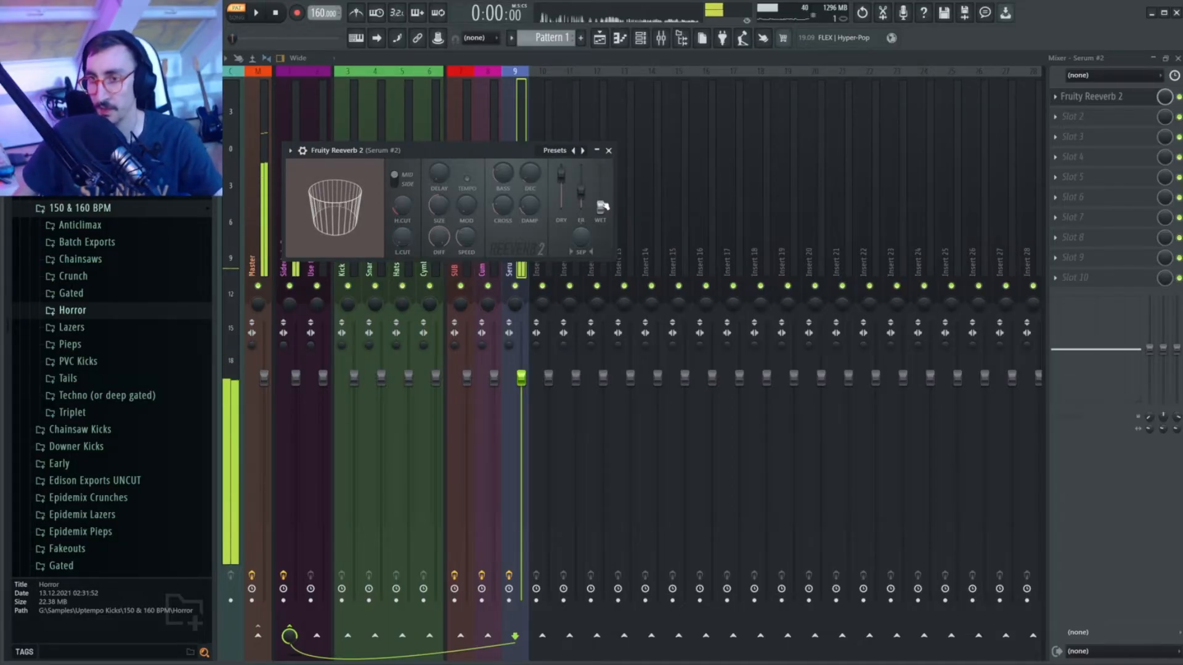
pyautogui.click(609, 150)
pyautogui.press('Left')
pyautogui.click(1088, 96)
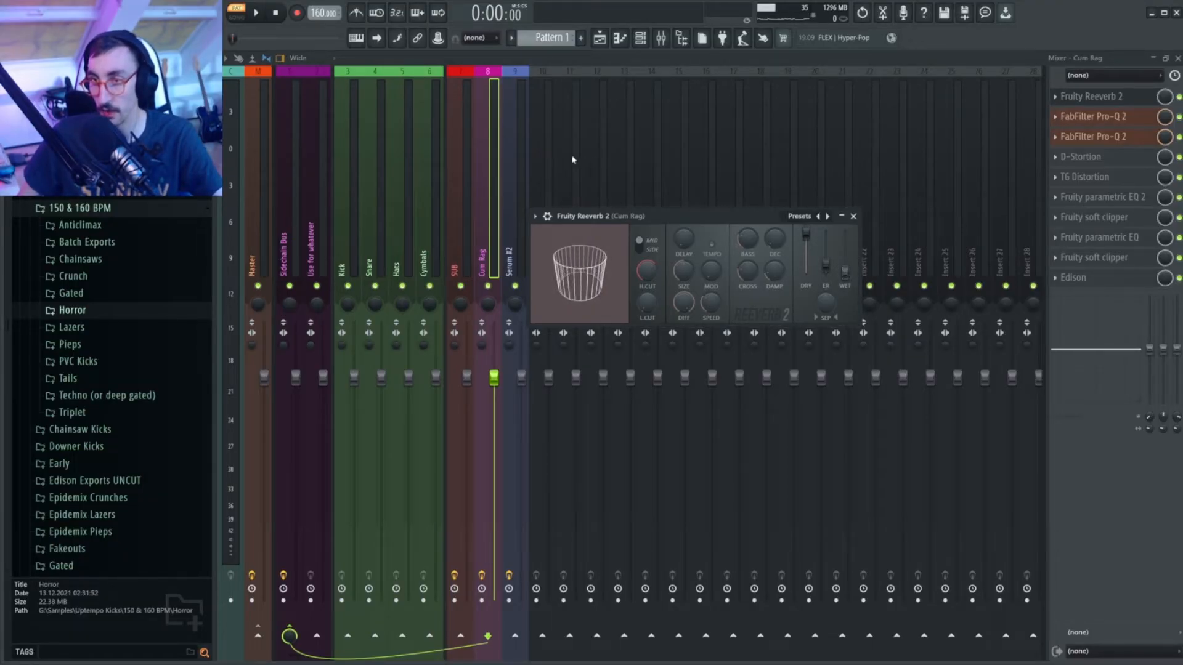
pyautogui.click(515, 160)
pyautogui.click(1131, 99)
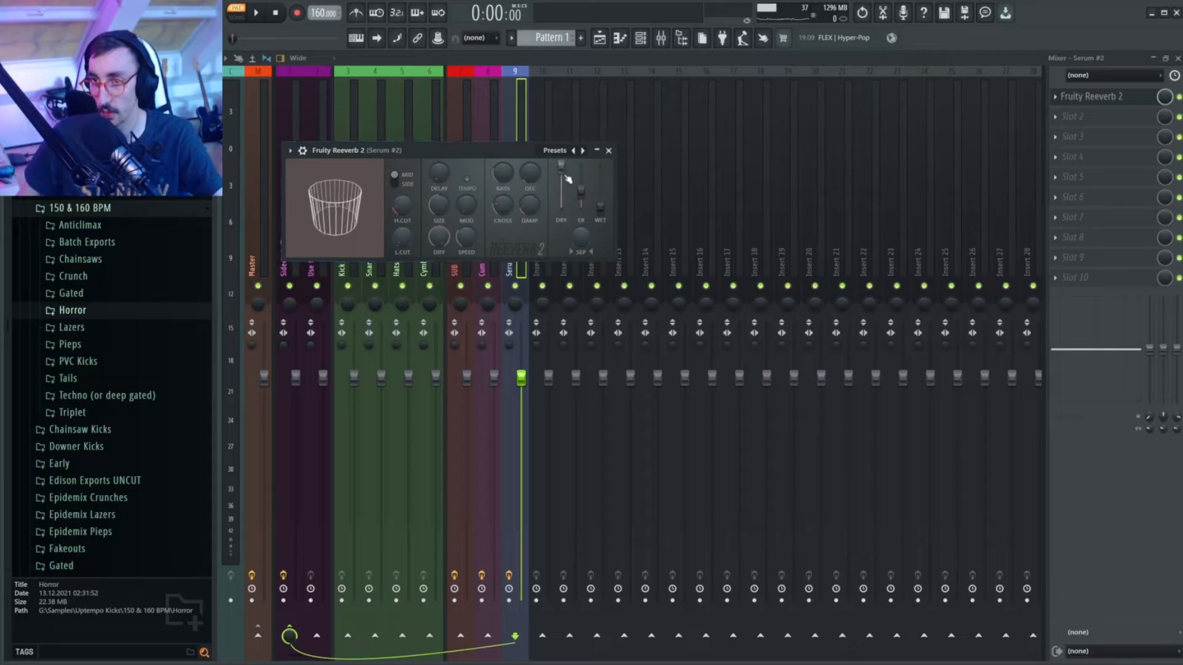
pyautogui.press('space')
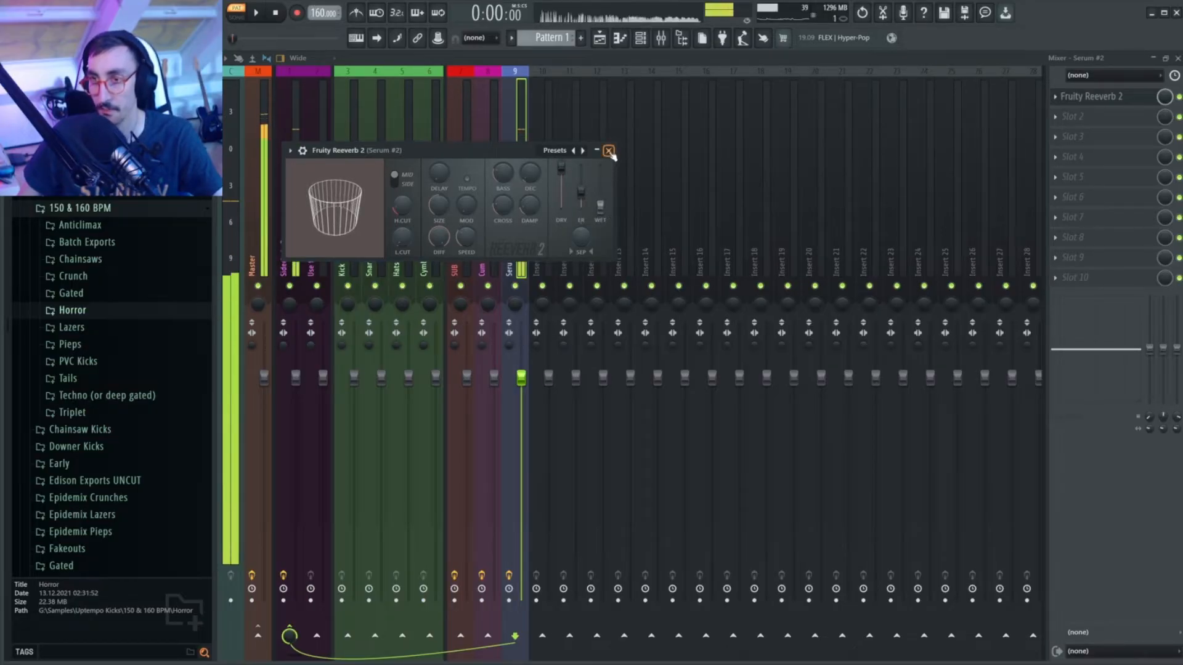
pyautogui.press('space')
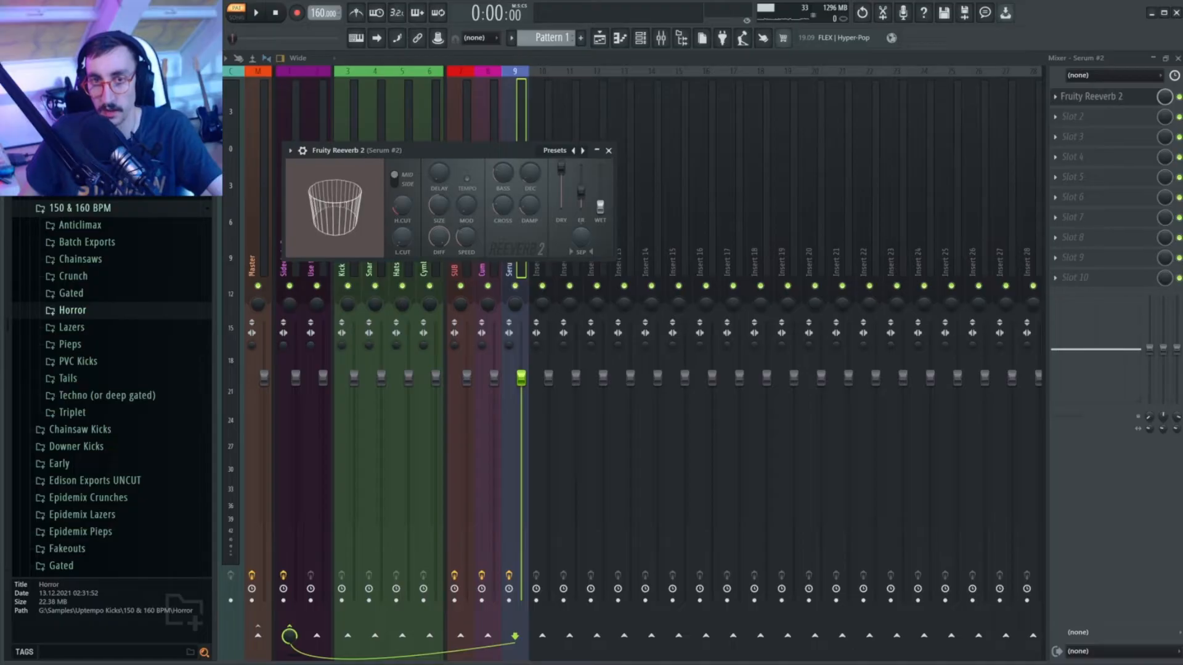
pyautogui.click(608, 151)
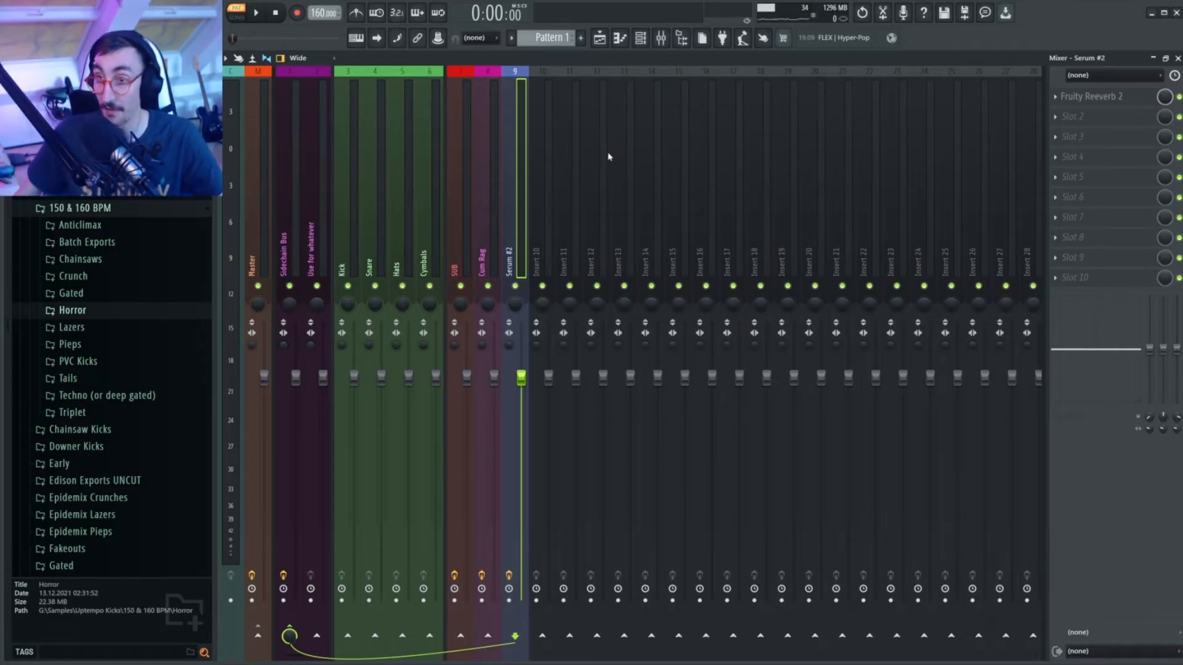
# Step: Load FabFilter Pro-Q 2 into slot 2 of the Serum #2 track with the Clean preset and Mid/Side channel mode
pyautogui.click(1087, 123)
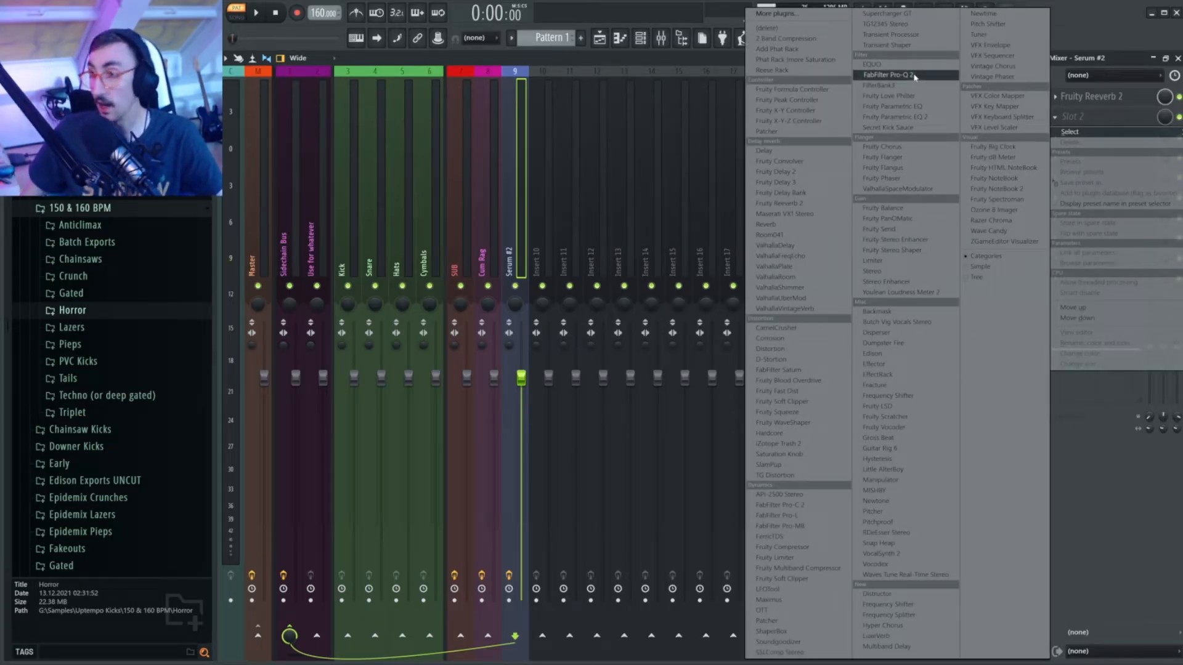
pyautogui.click(914, 76)
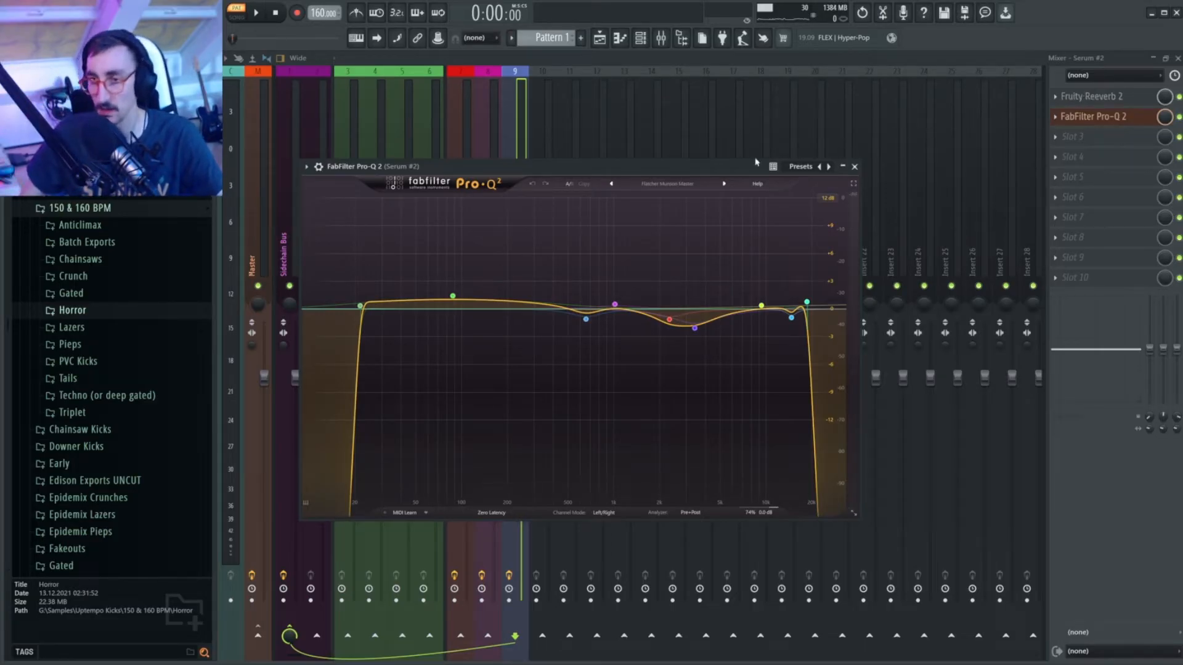
pyautogui.click(662, 185)
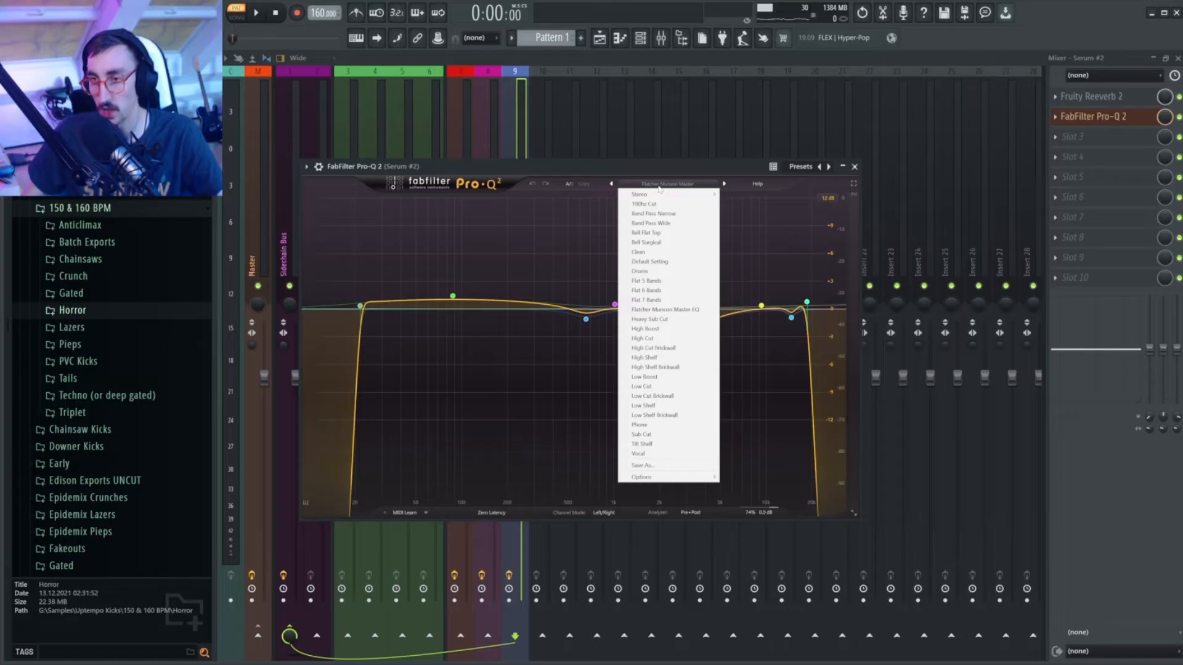
pyautogui.click(621, 252)
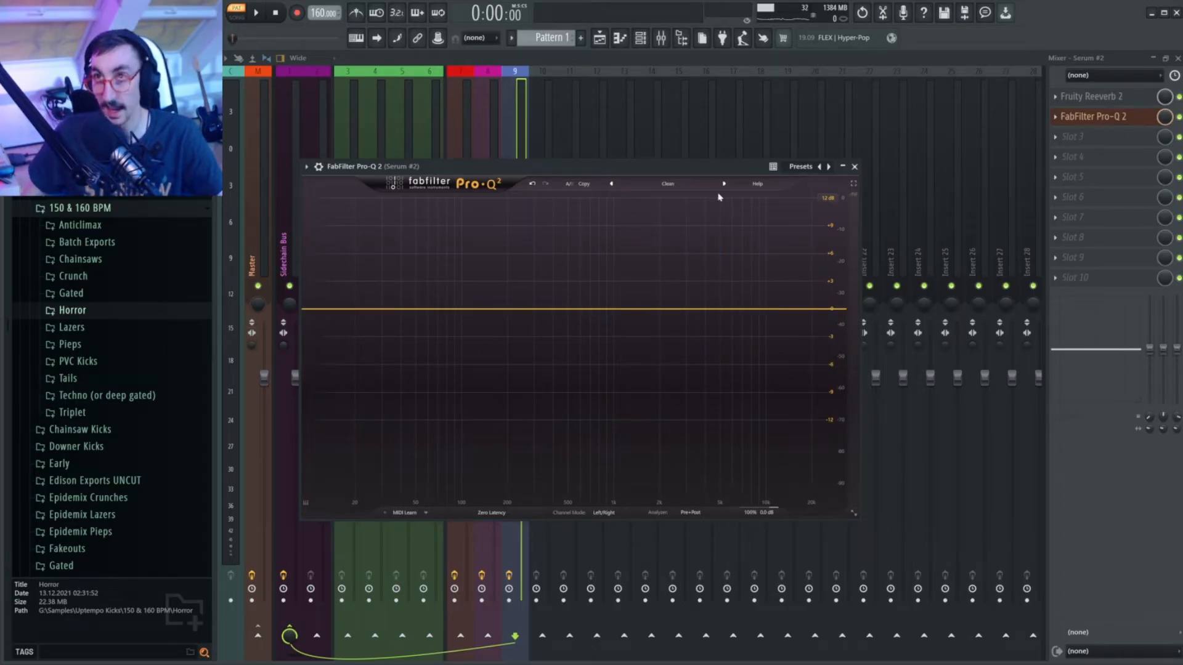
pyautogui.moveTo(573, 167); pyautogui.dragTo(638, 151)
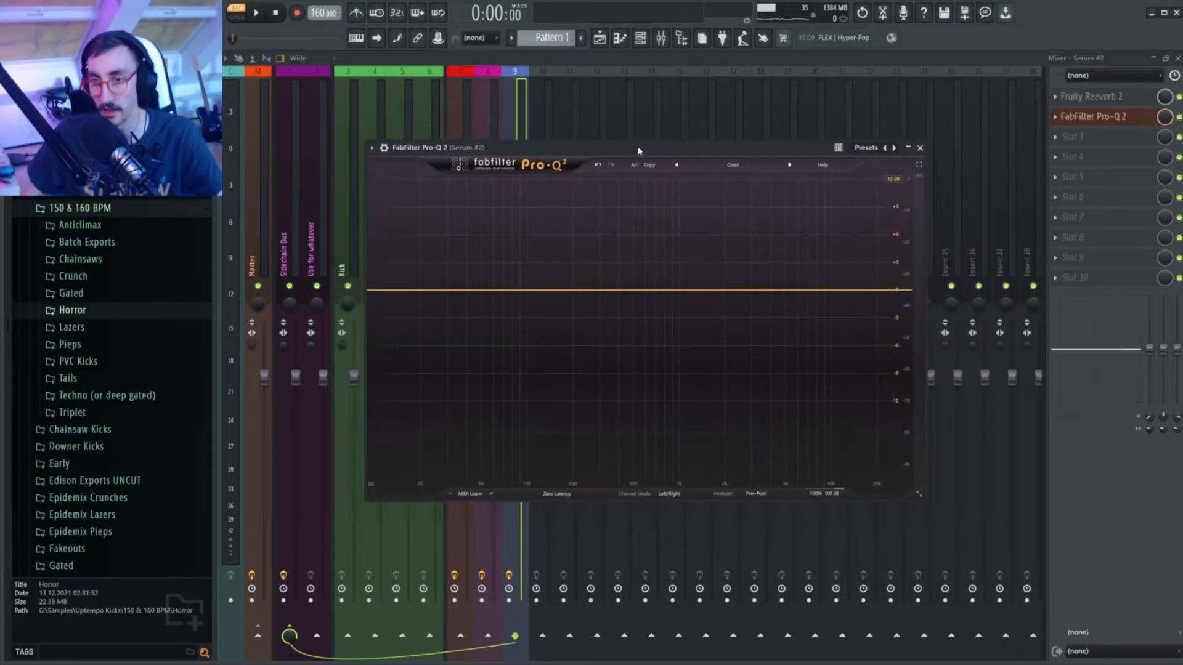
pyautogui.click(672, 494)
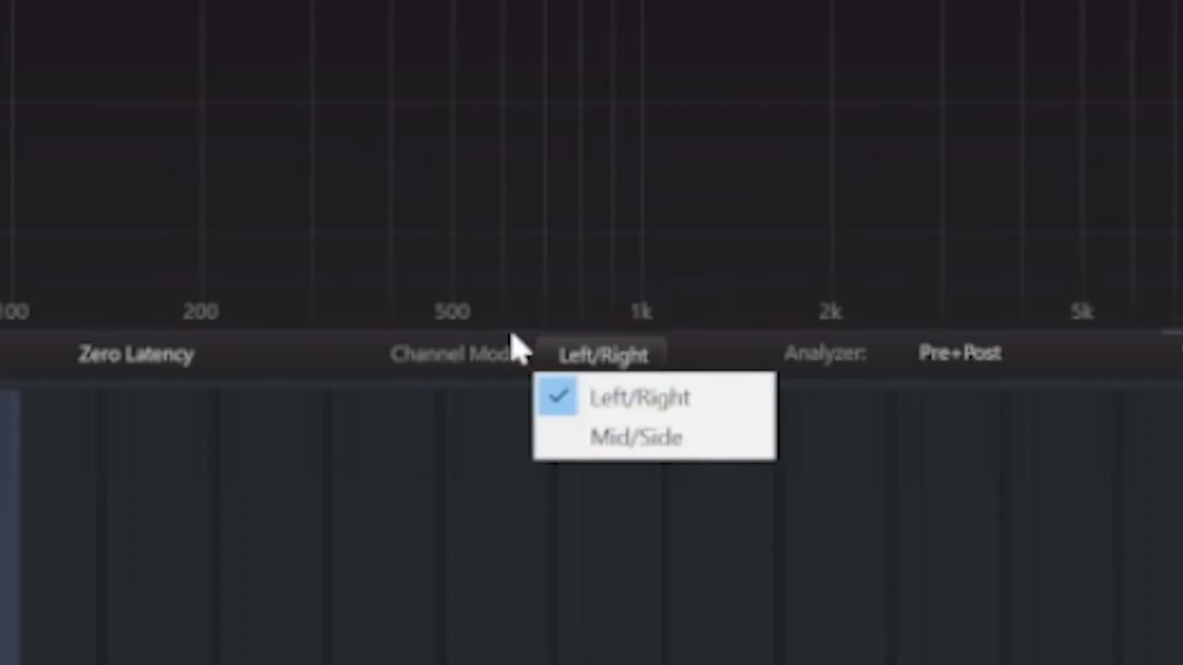
pyautogui.click(680, 514)
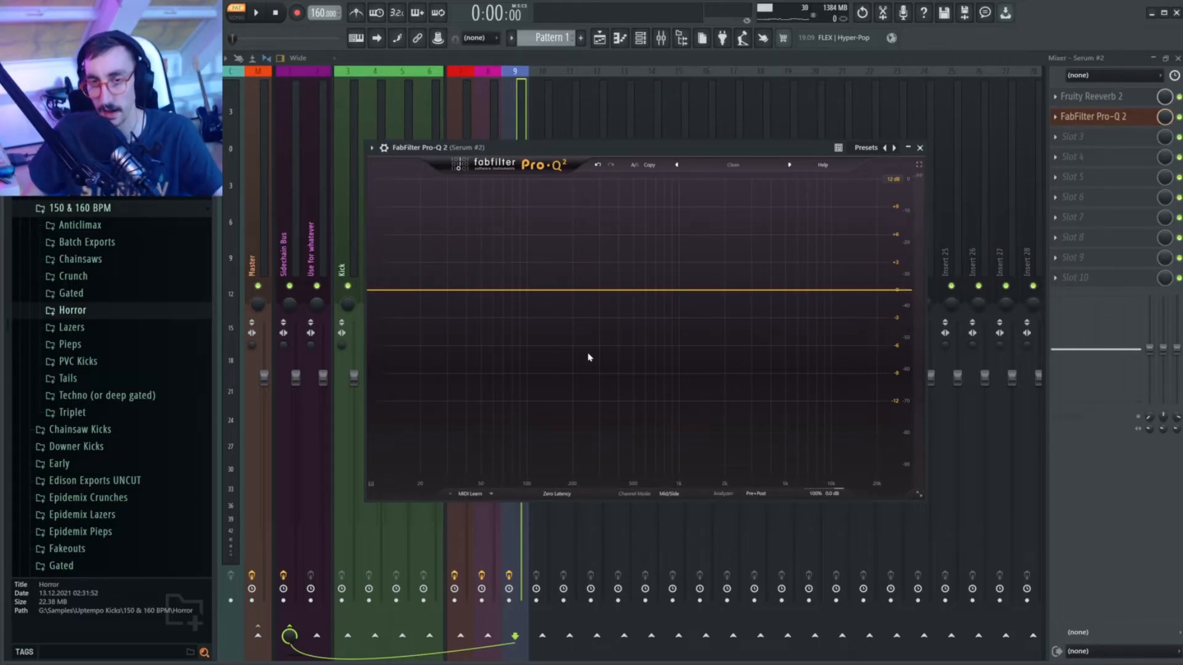
# Step: Add a low cut between 100 and 200 Hz to the side signal only, with a 96 dB/oct slope
pyautogui.moveTo(411, 293); pyautogui.dragTo(569, 292)
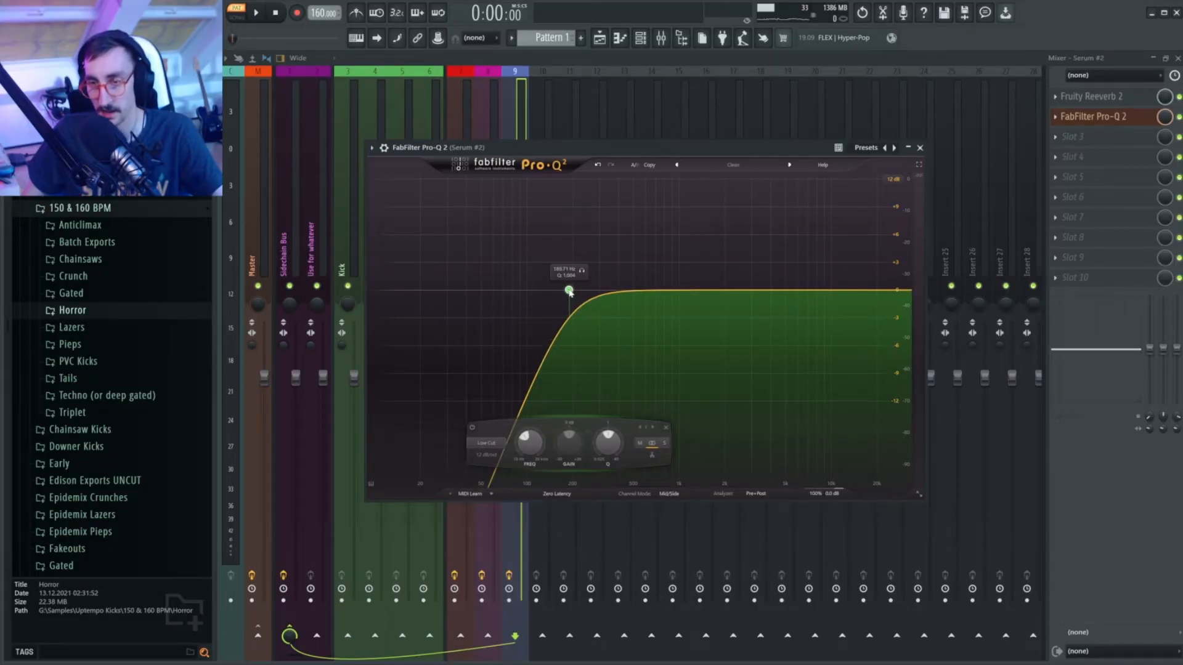
pyautogui.click(666, 444)
pyautogui.click(669, 445)
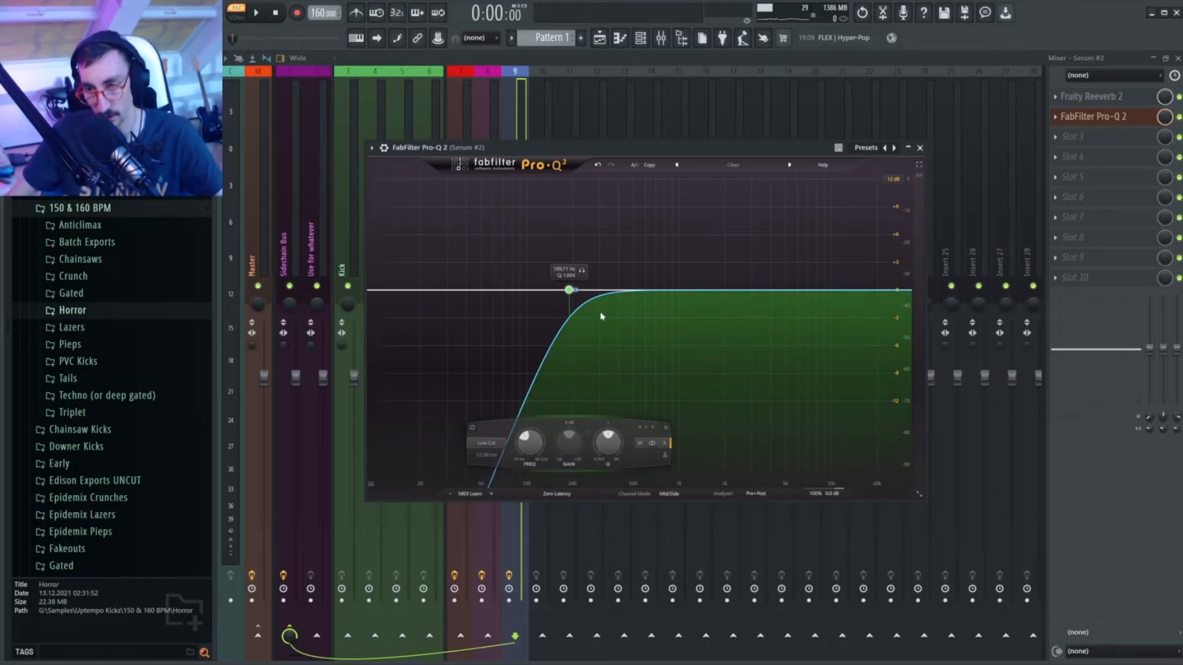
pyautogui.click(487, 455)
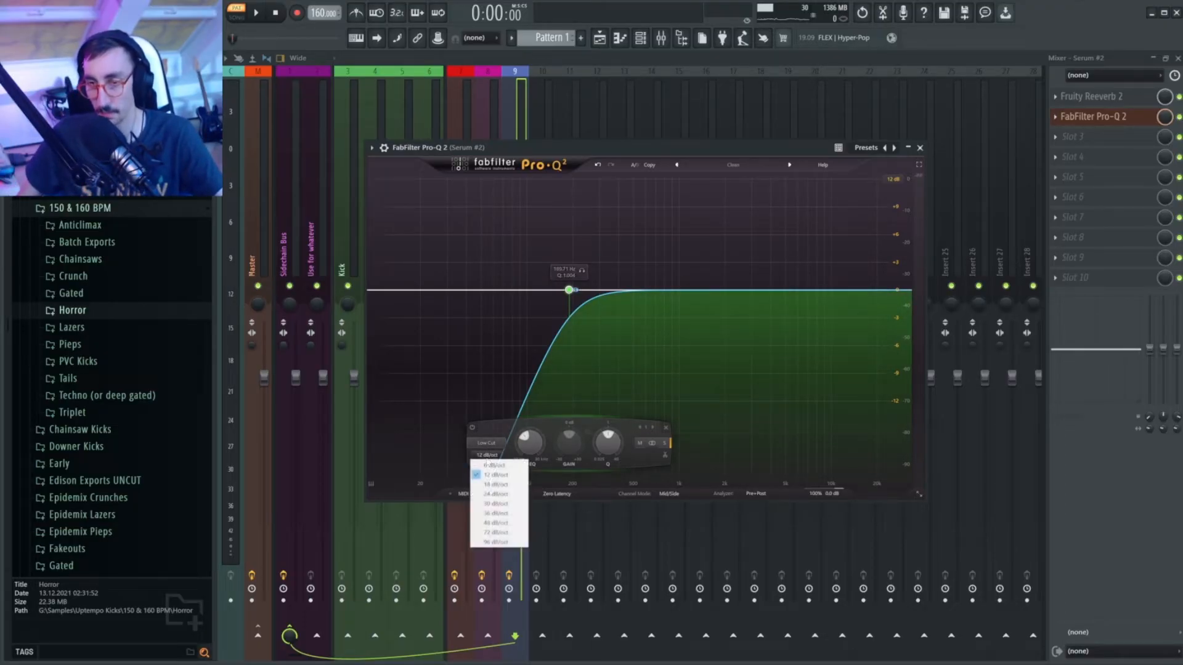
pyautogui.click(491, 543)
pyautogui.moveTo(568, 290)
pyautogui.mouseDown()
pyautogui.moveTo(530, 290)
pyautogui.moveTo(576, 290)
pyautogui.moveTo(536, 290)
pyautogui.moveTo(557, 289)
pyautogui.mouseUp()
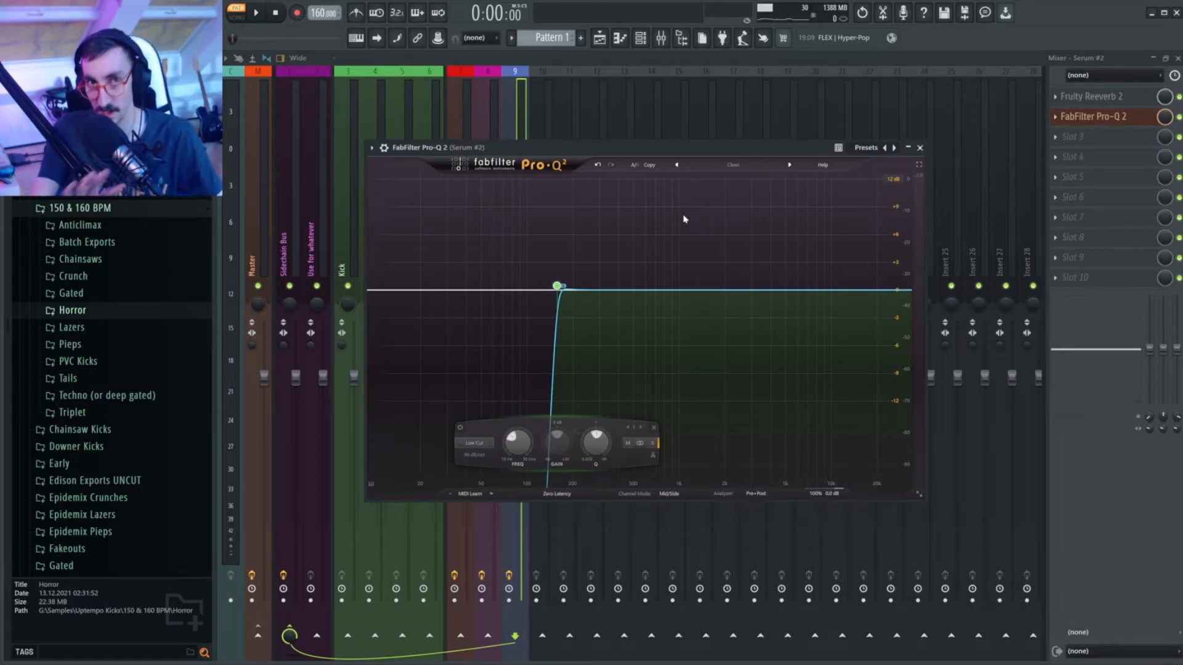
pyautogui.click(920, 148)
# Step: Examine the curve of the second Pro-Q 2 on reference mixer track 8, then return to the Serum #2 track
pyautogui.click(491, 197)
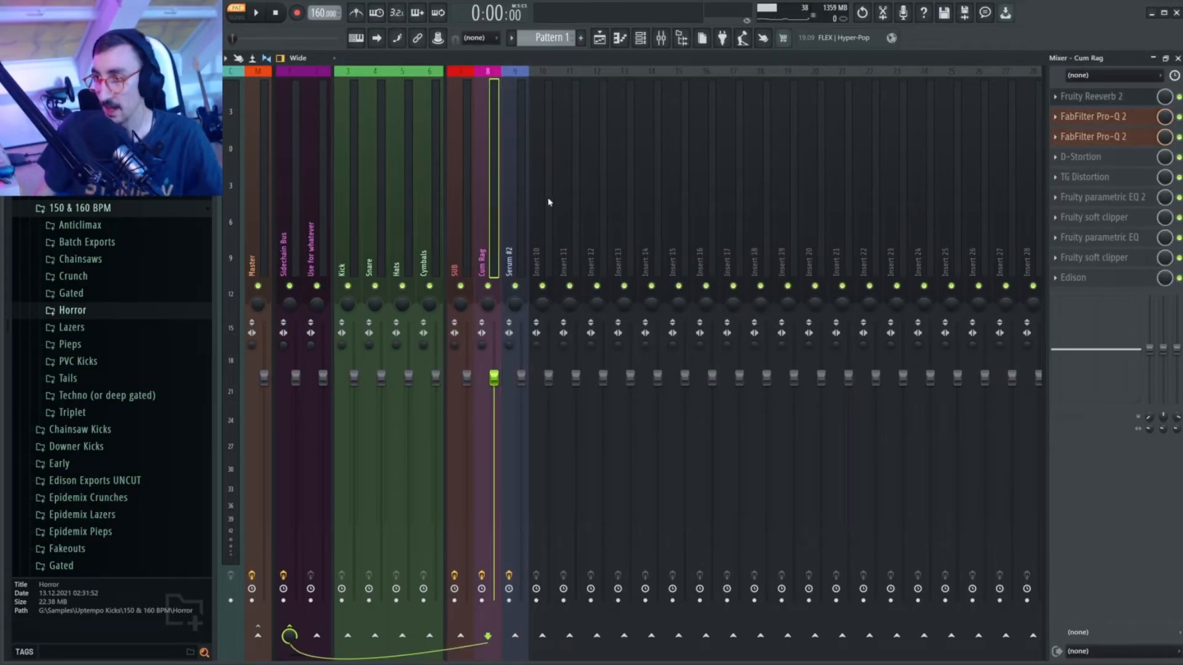
pyautogui.click(1083, 139)
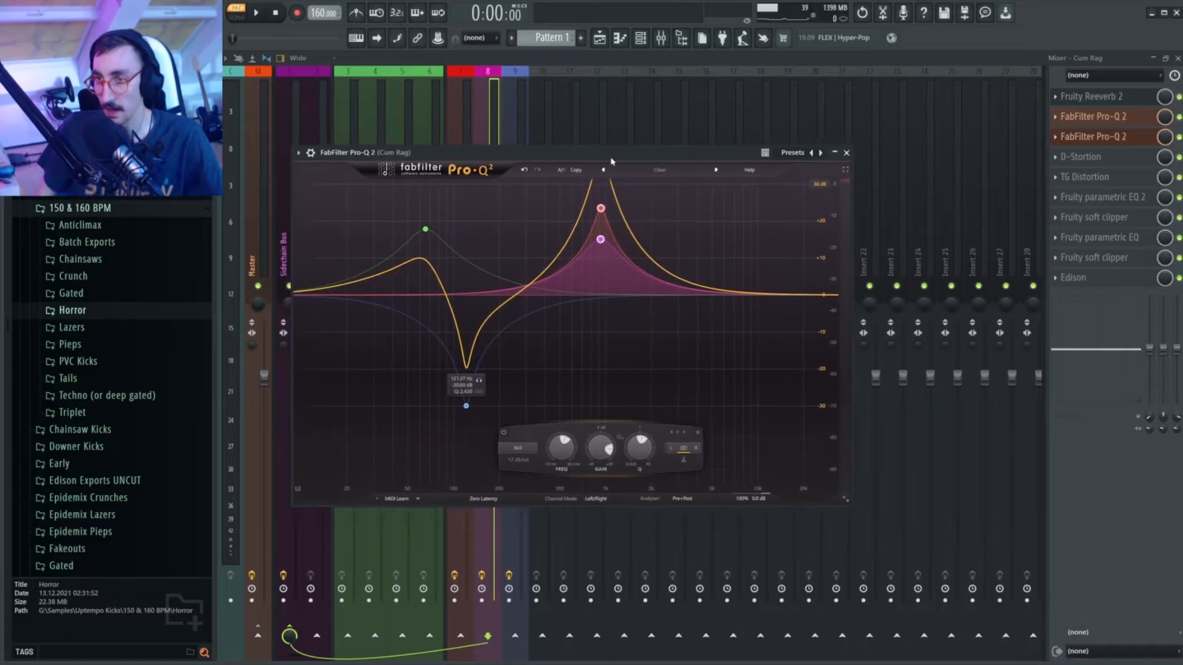
pyautogui.click(842, 156)
pyautogui.click(521, 153)
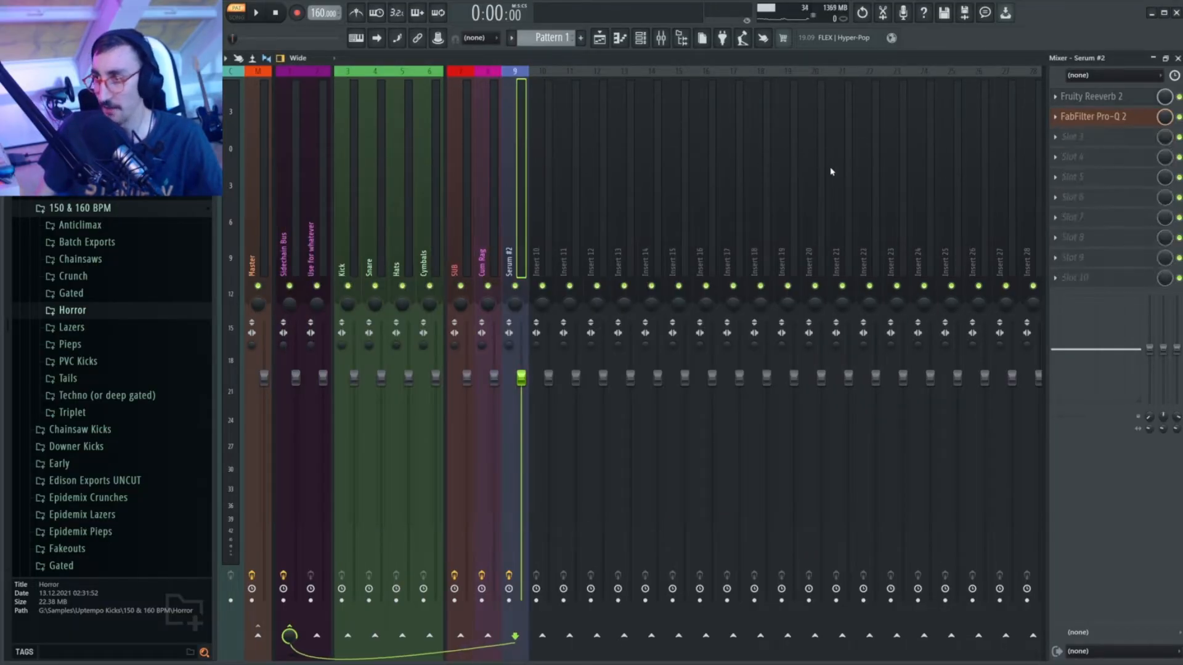
# Step: Load a second FabFilter Pro-Q 2 into slot 3 of the Serum #2 track and reset it with the Clean preset
pyautogui.click(1069, 138)
pyautogui.click(882, 75)
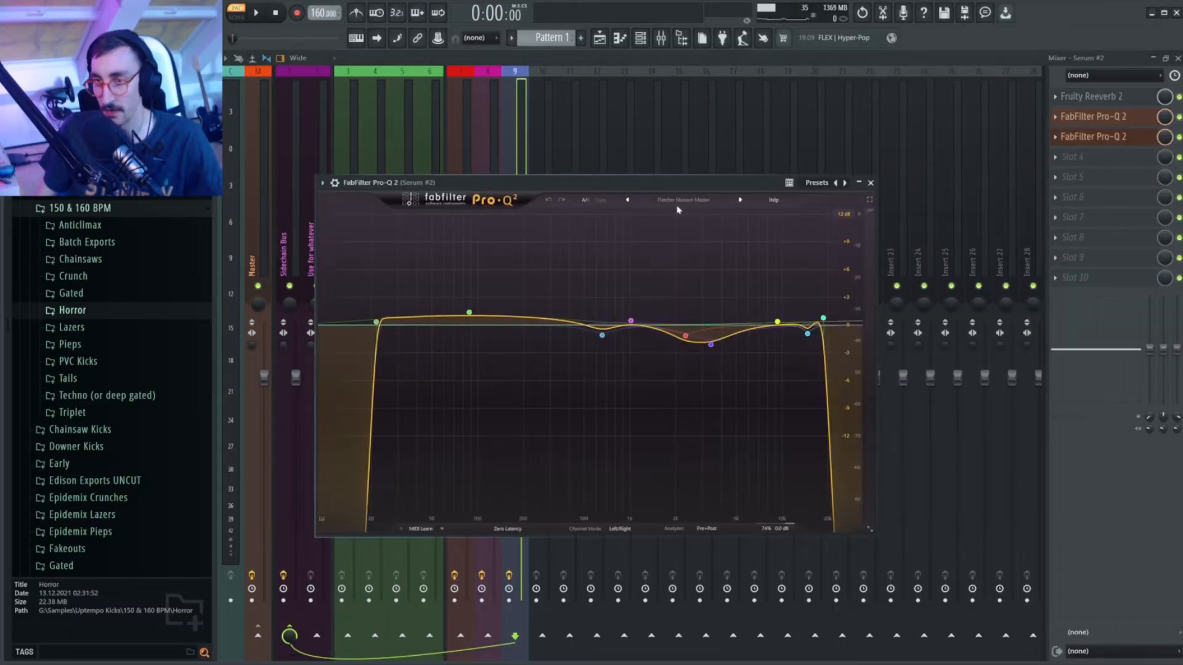
pyautogui.moveTo(588, 180); pyautogui.dragTo(562, 147)
pyautogui.click(655, 164)
pyautogui.click(635, 230)
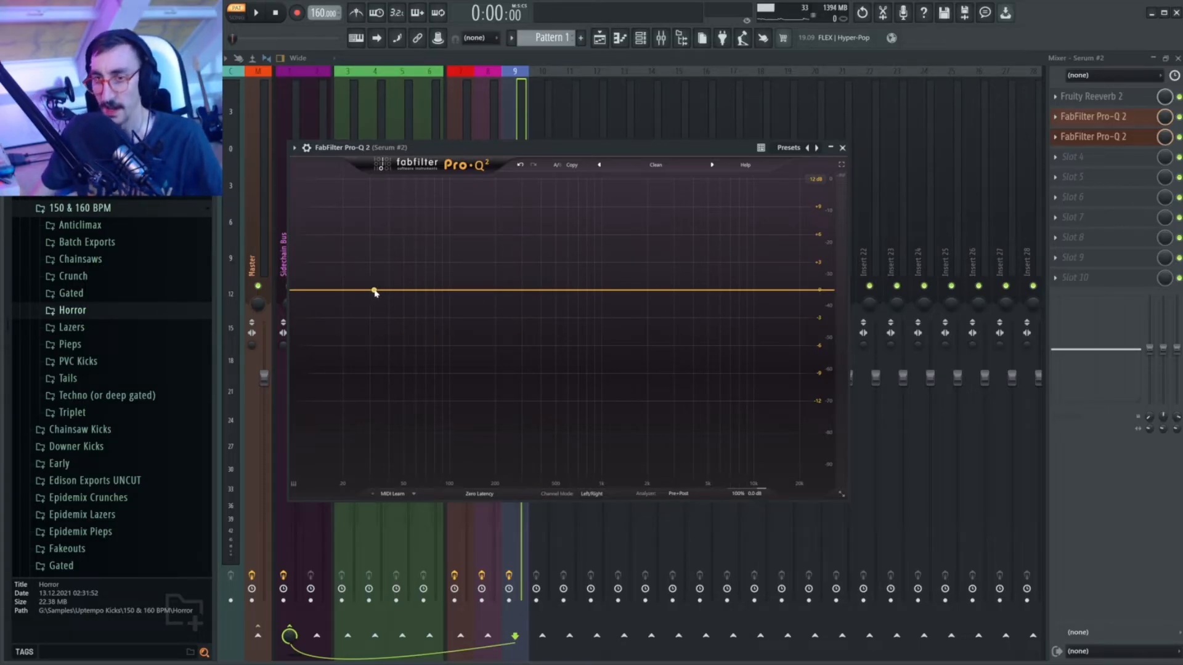
# Step: Add a low bell boosted about 10 dB between 50 and 100 Hz and a narrow 30 dB cut just below 200 Hz
pyautogui.moveTo(411, 290); pyautogui.dragTo(407, 260)
pyautogui.moveTo(488, 289); pyautogui.dragTo(488, 394)
pyautogui.scroll(7, 475, 354)
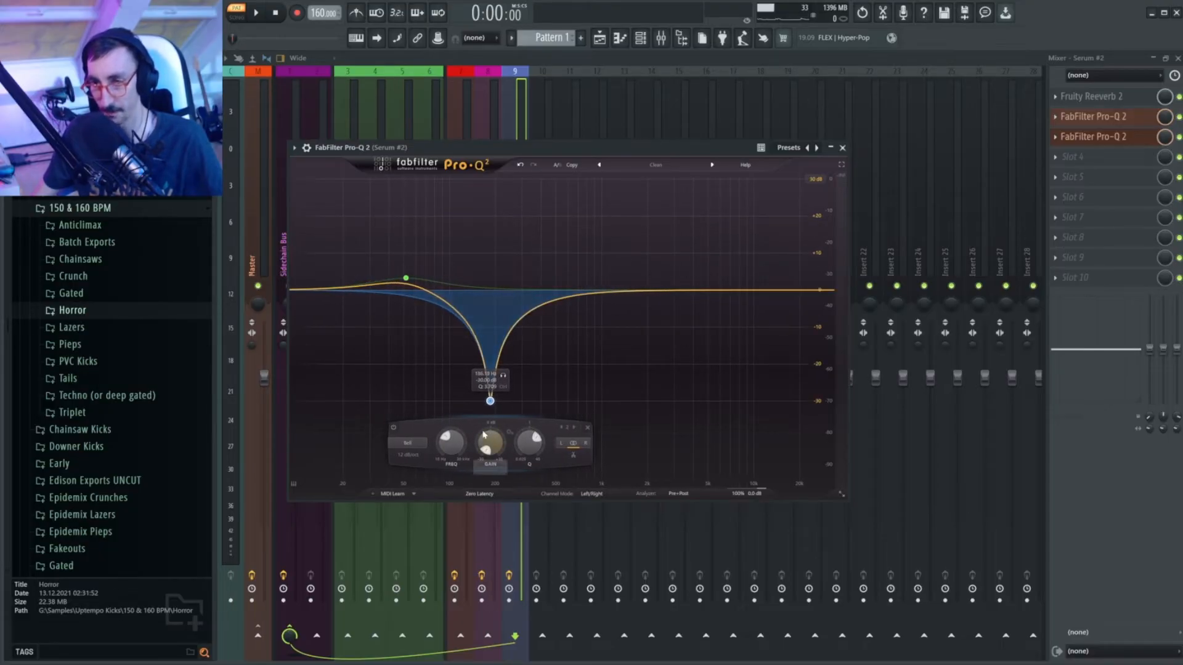
pyautogui.moveTo(406, 279); pyautogui.dragTo(420, 253)
# Step: Add a bell band at about 910 Hz boosted by about 23 dB, then close the equalizer
pyautogui.moveTo(606, 295); pyautogui.dragTo(588, 220)
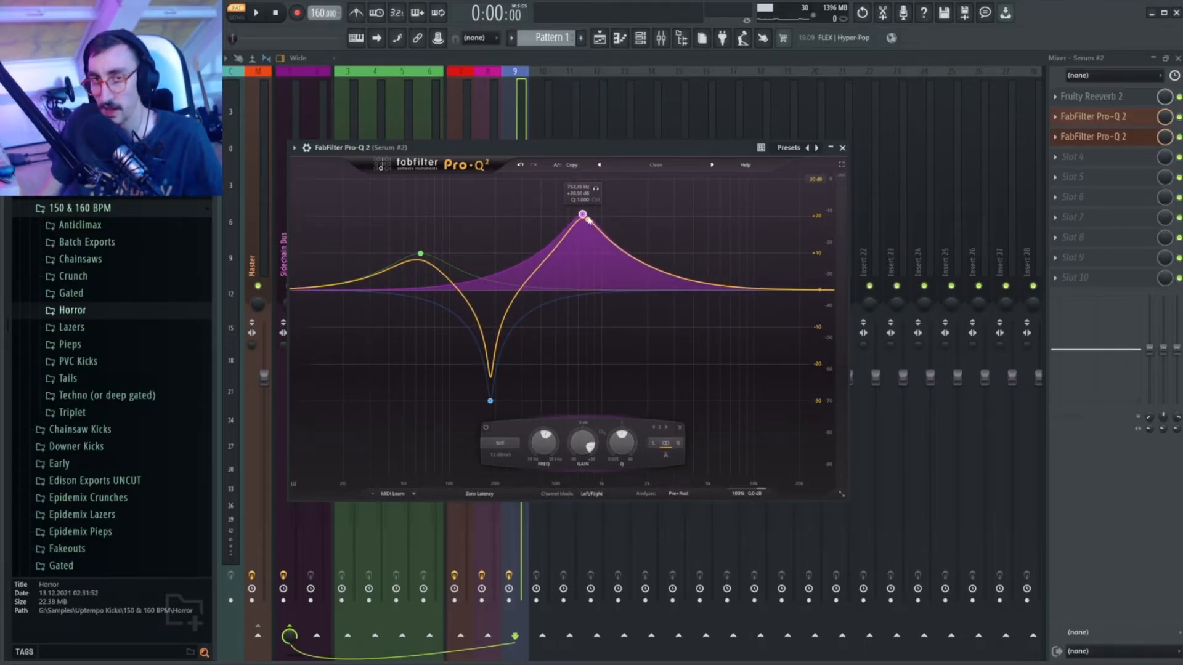
pyautogui.scroll(1, 594, 210)
pyautogui.moveTo(585, 217); pyautogui.dragTo(596, 210)
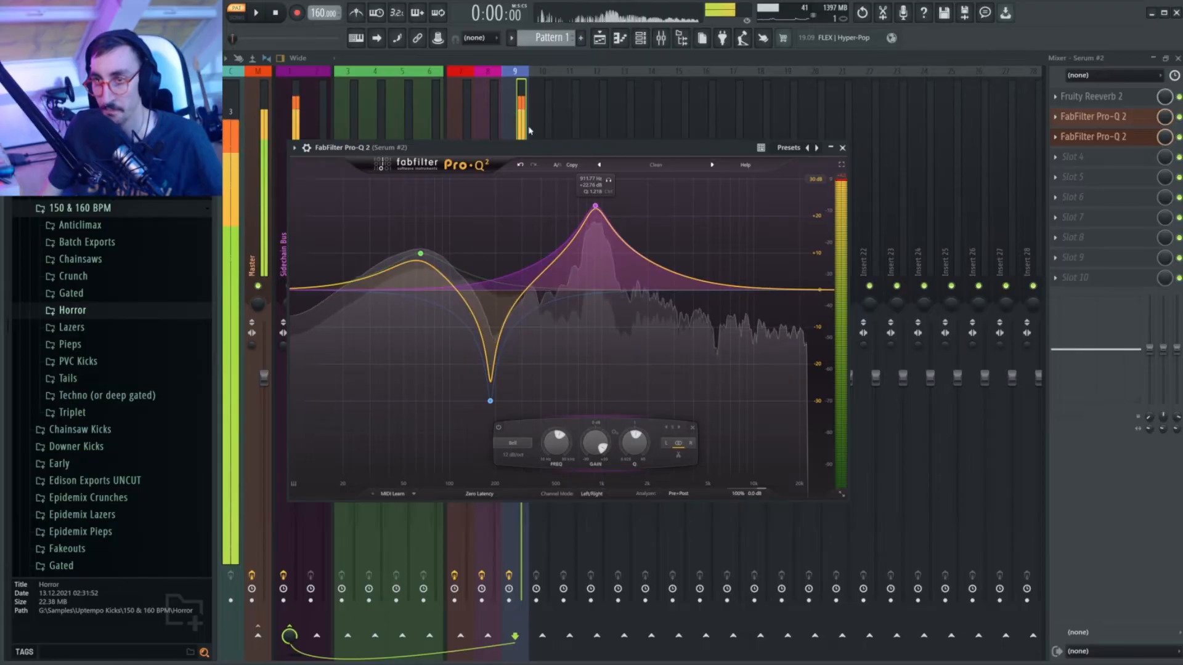
pyautogui.click(842, 148)
# Step: Check the next effect on reference mixer track 8 and load D-Stortion into slot 4 of the Serum #2 track
pyautogui.click(487, 169)
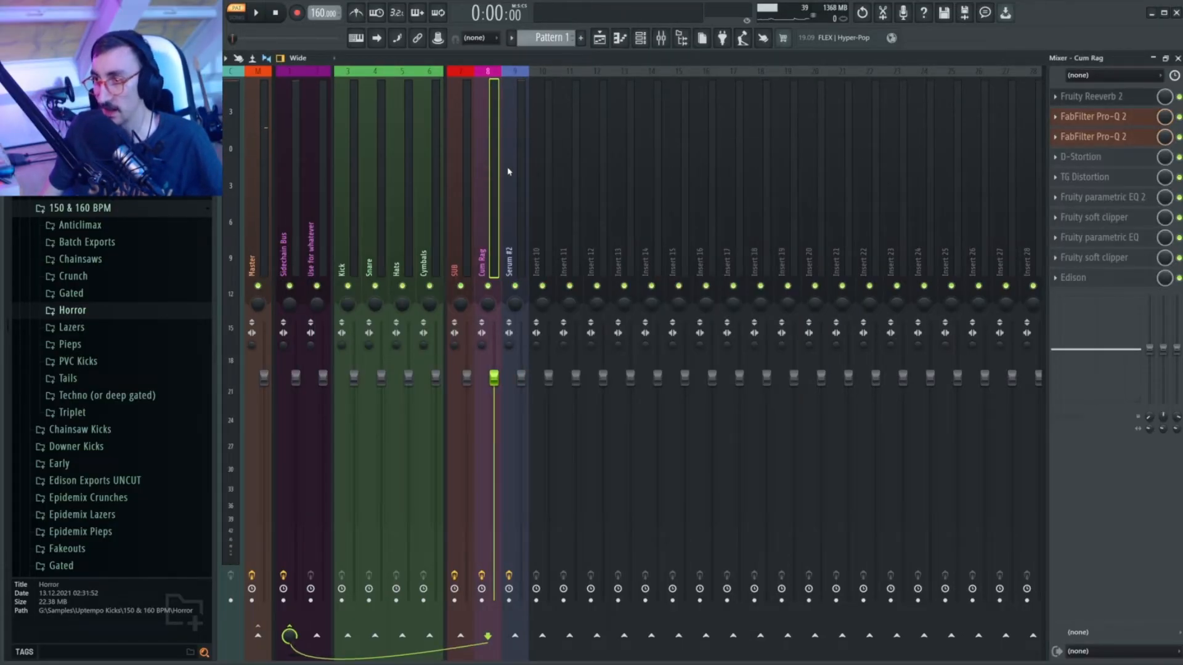
pyautogui.click(522, 174)
pyautogui.click(1085, 162)
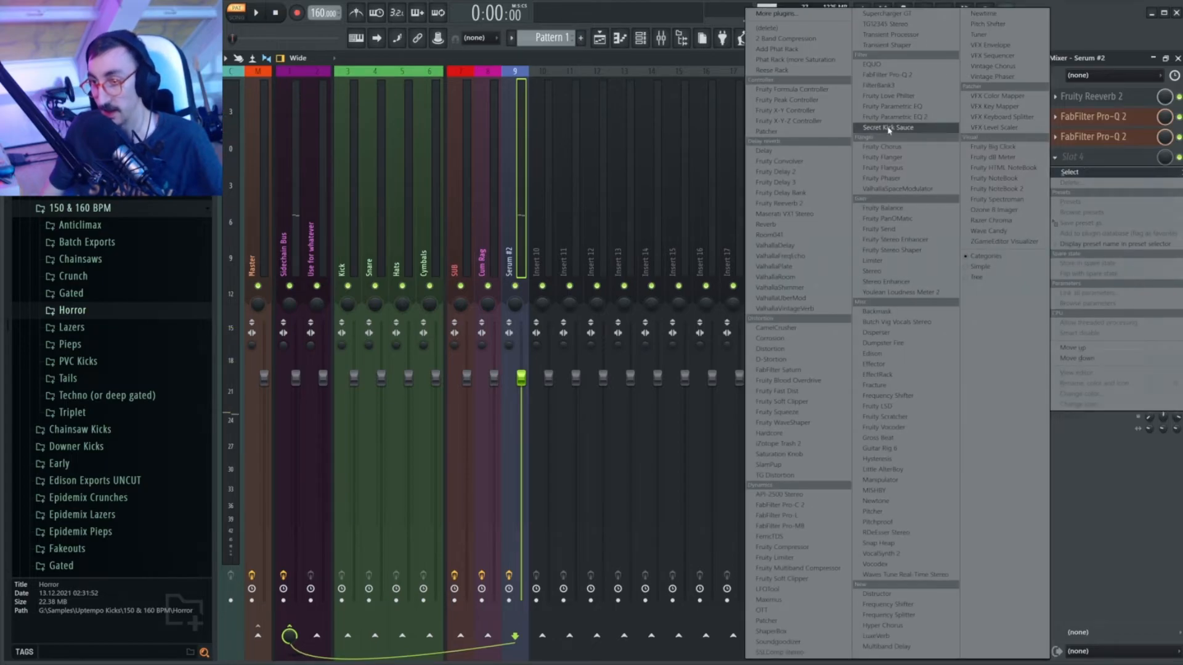
pyautogui.click(771, 360)
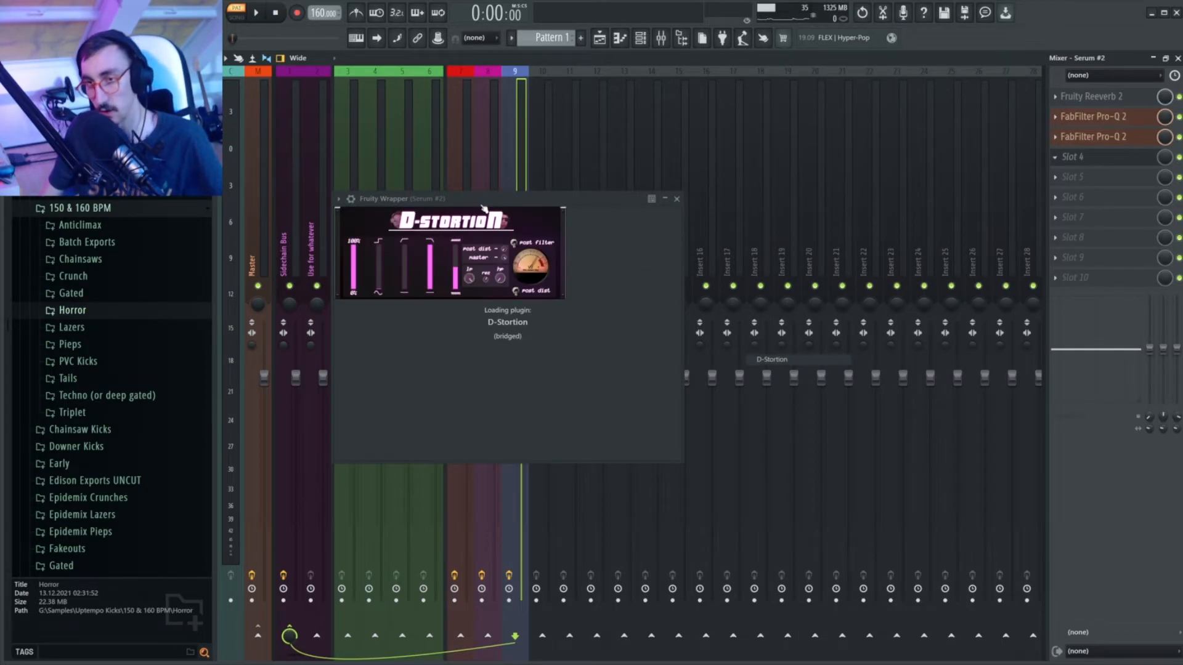
pyautogui.moveTo(454, 211); pyautogui.dragTo(600, 229)
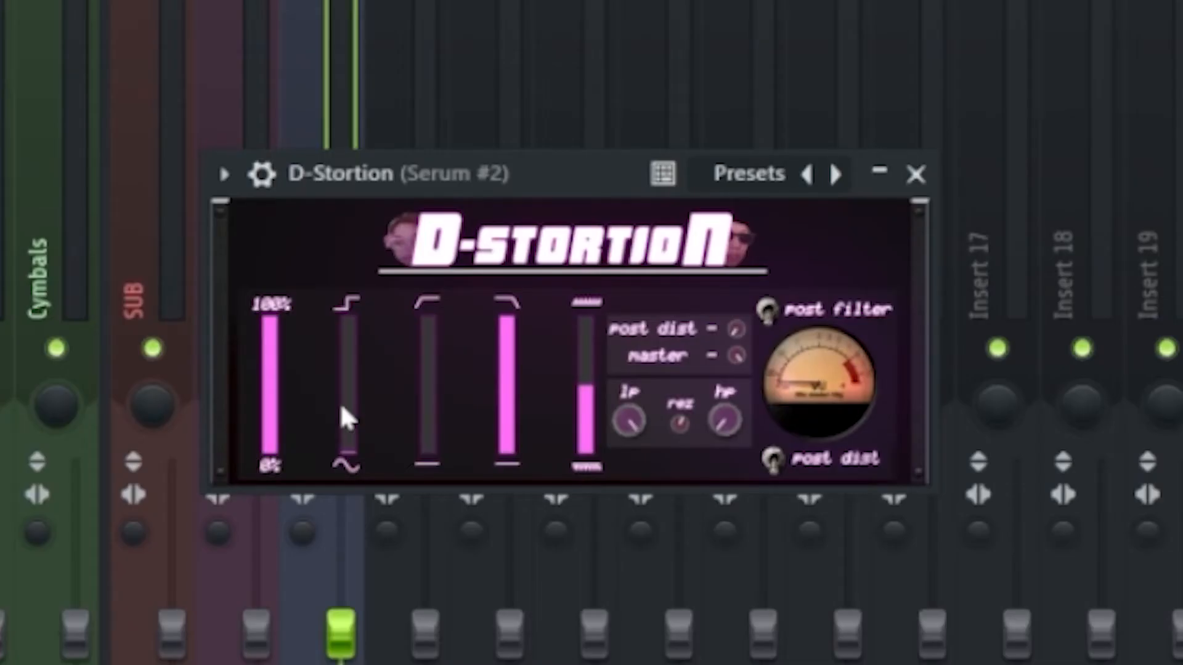
# Step: Raise D-Stortion's sine-to-square shape slider and its fifth slider to maximum, and flip the post filter switch
pyautogui.moveTo(351, 407); pyautogui.dragTo(349, 315)
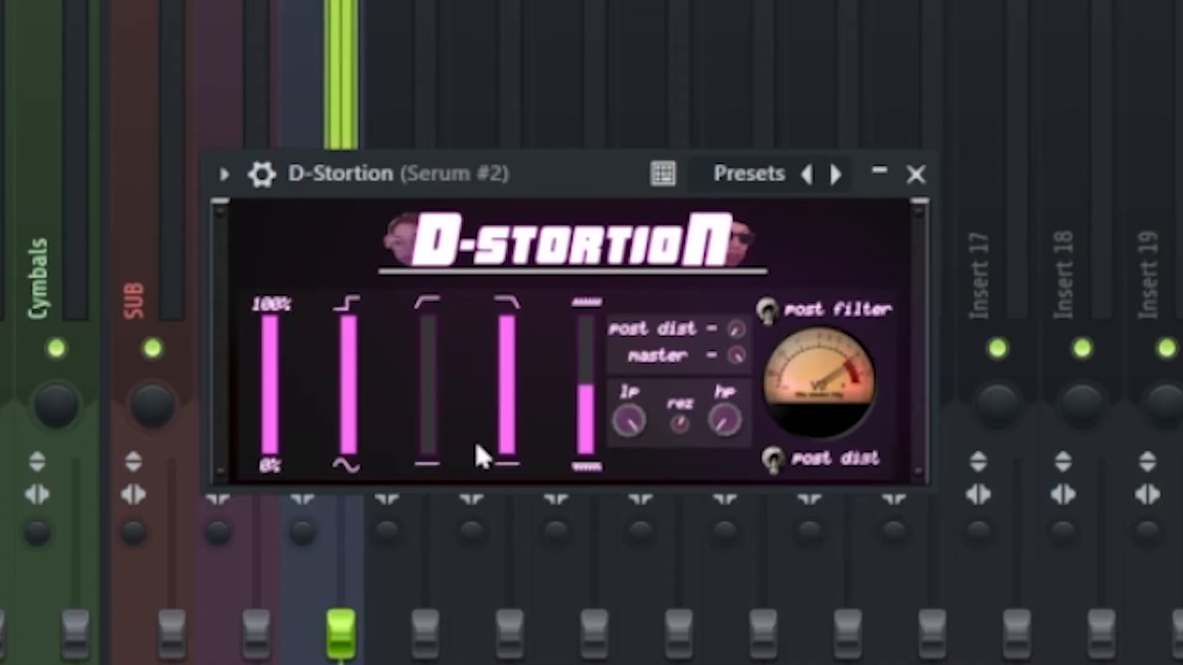
pyautogui.moveTo(588, 378); pyautogui.dragTo(589, 357)
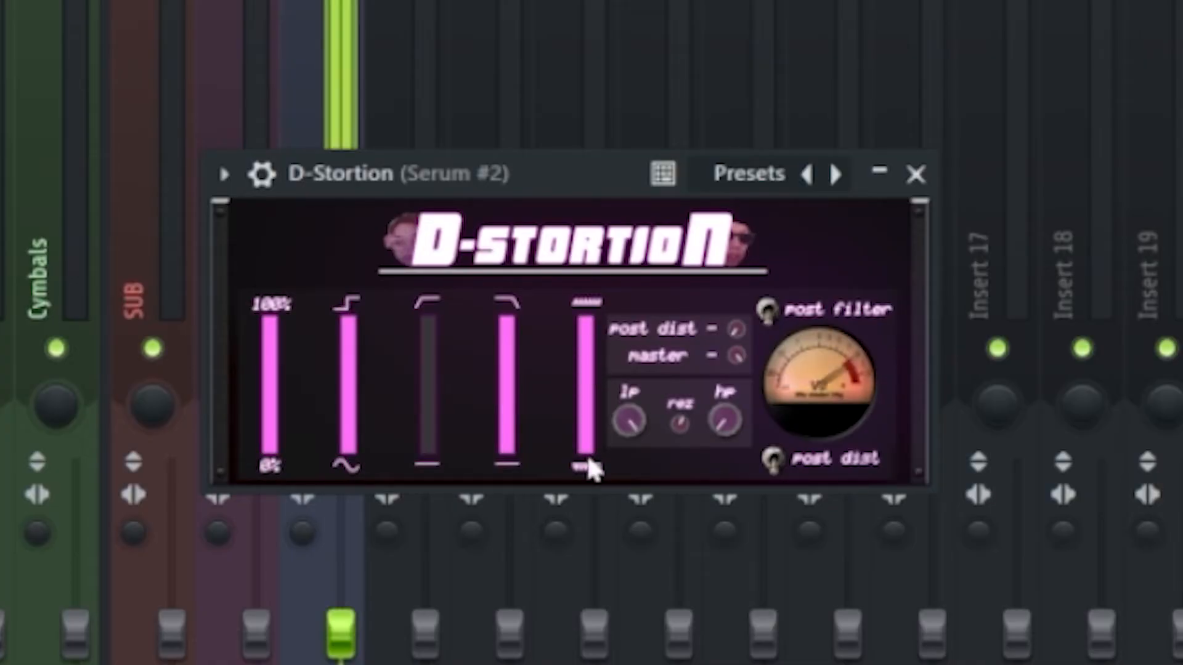
pyautogui.click(767, 309)
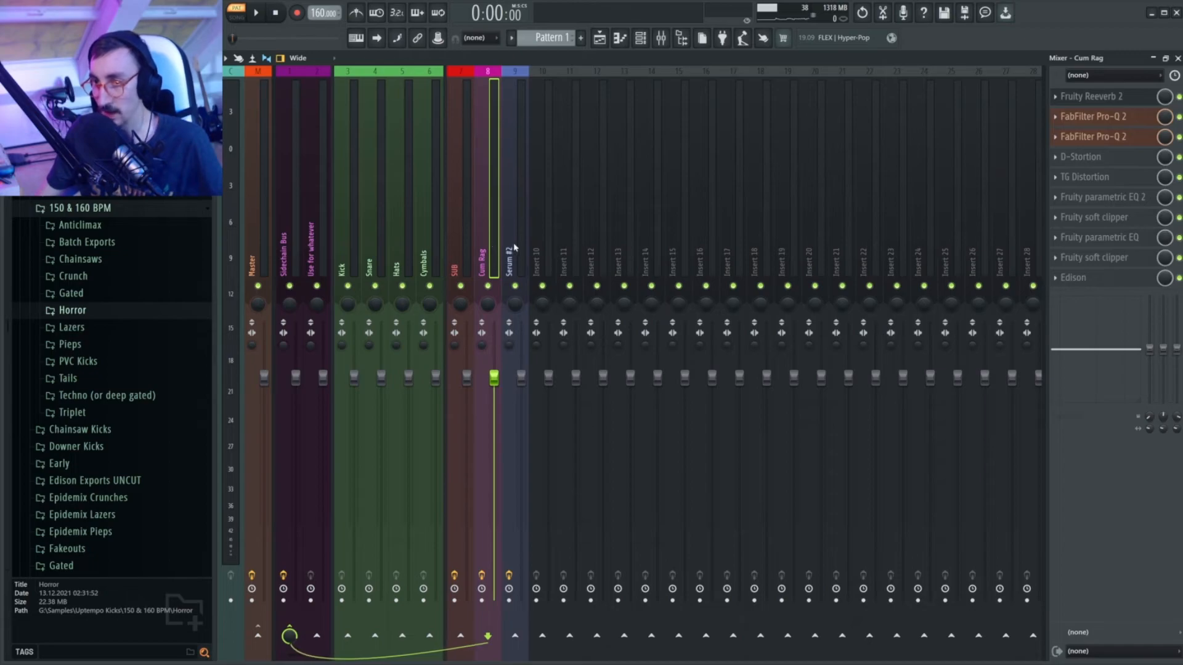
# Step: Load TG Distortion into slot 5 of the Serum #2 mixer track and move its window clear of the track strips
pyautogui.click(511, 246)
pyautogui.click(1070, 178)
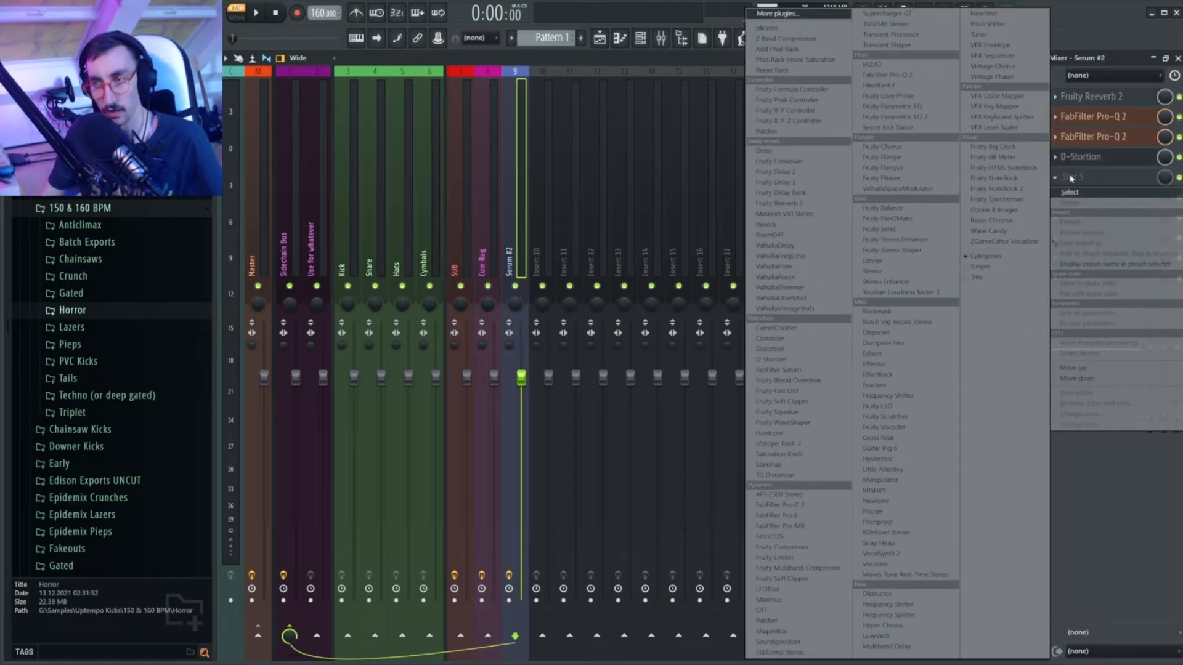
pyautogui.click(777, 476)
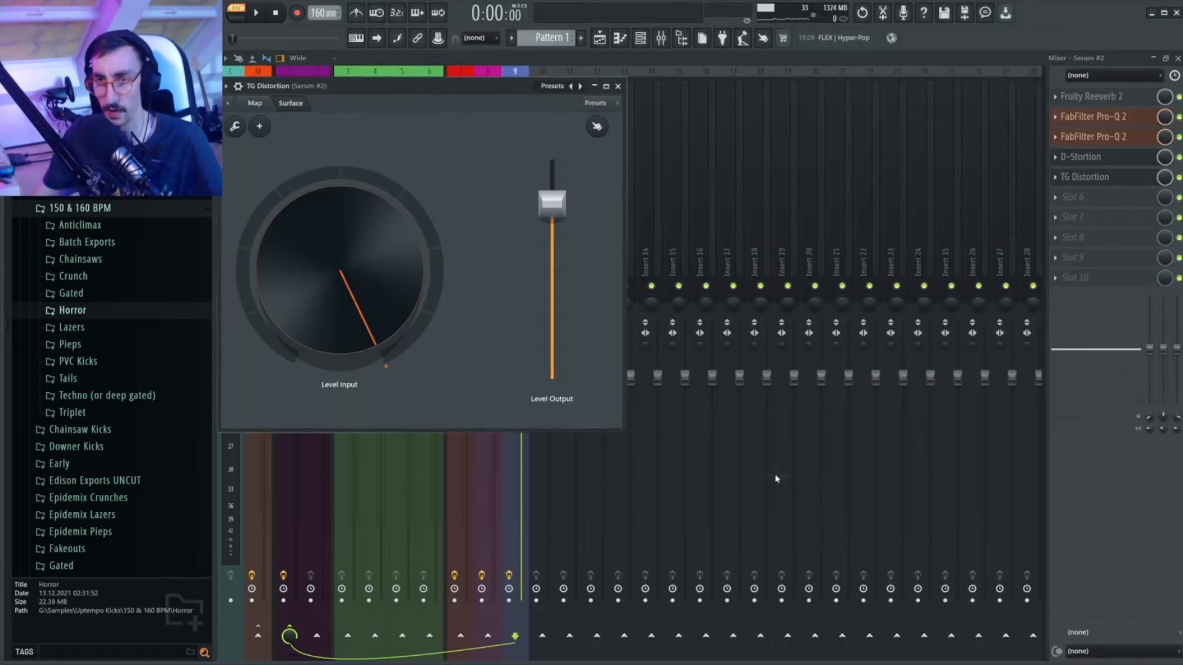
pyautogui.moveTo(391, 89); pyautogui.dragTo(614, 128)
# Step: Open the TG12345 Stereo from TG Distortion's patch map, set its second input level to 24.0 and close it
pyautogui.click(479, 142)
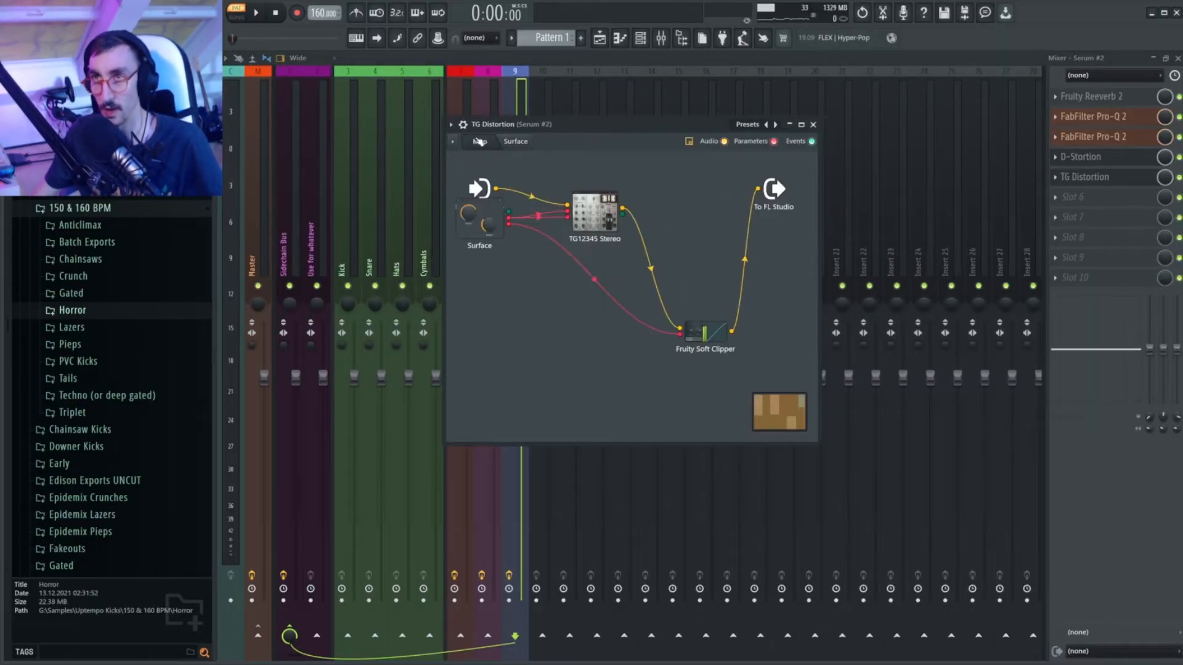
pyautogui.doubleClick(608, 208)
pyautogui.moveTo(607, 143); pyautogui.dragTo(607, 116)
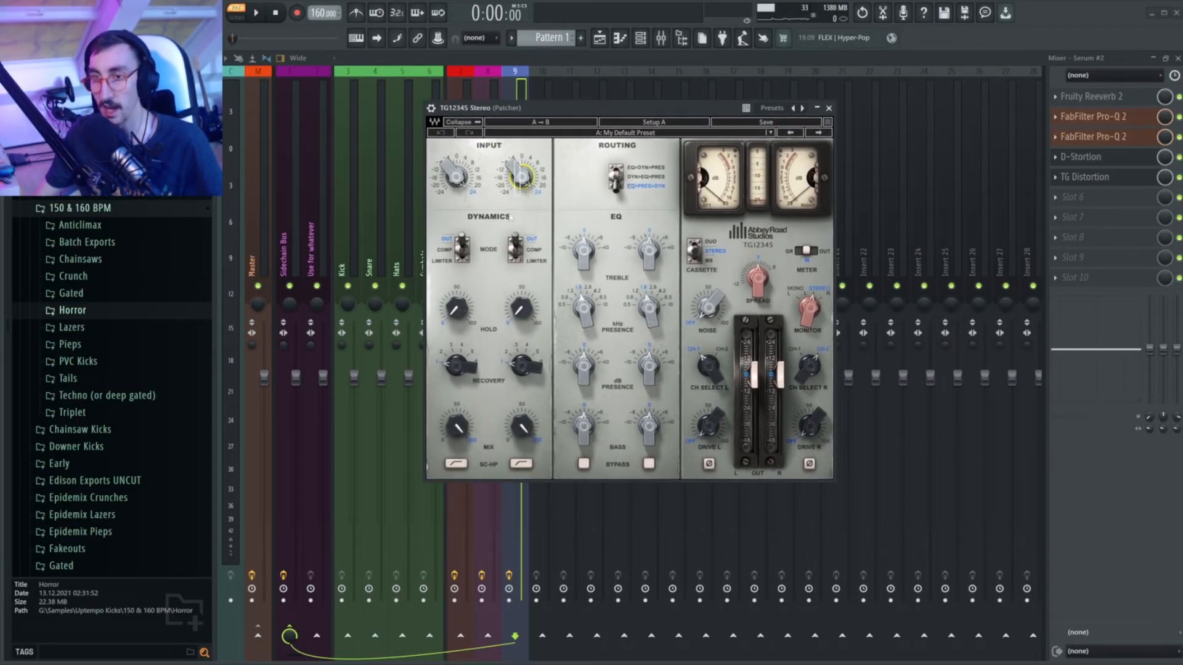
pyautogui.moveTo(521, 177); pyautogui.dragTo(521, 161)
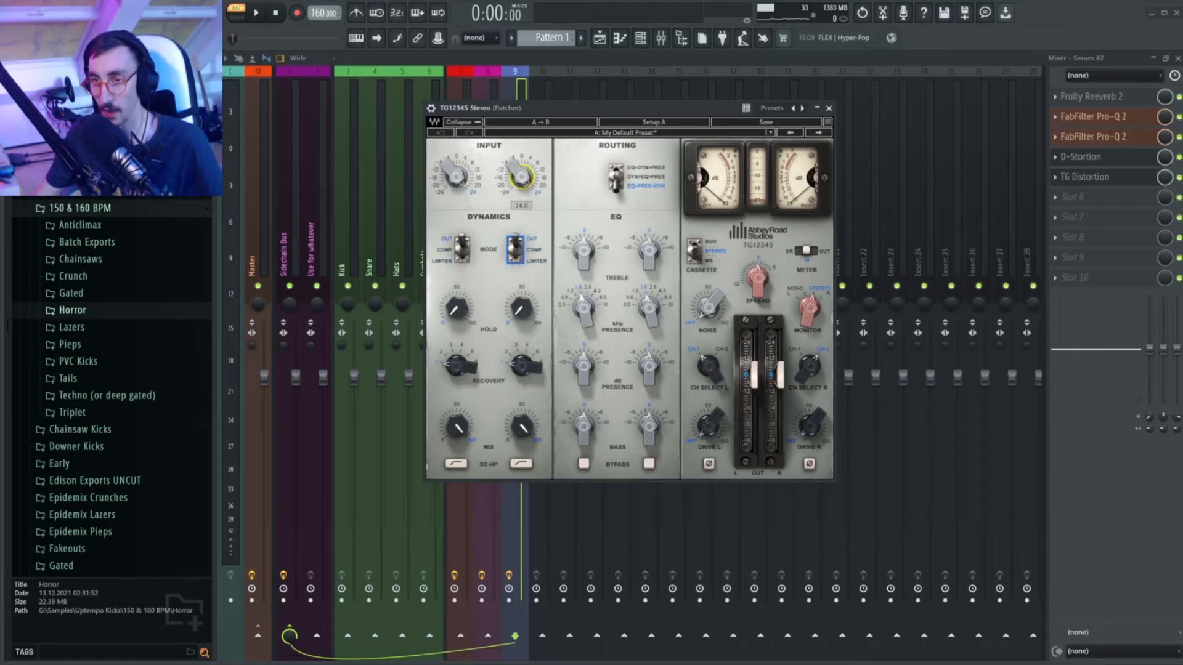
pyautogui.click(829, 109)
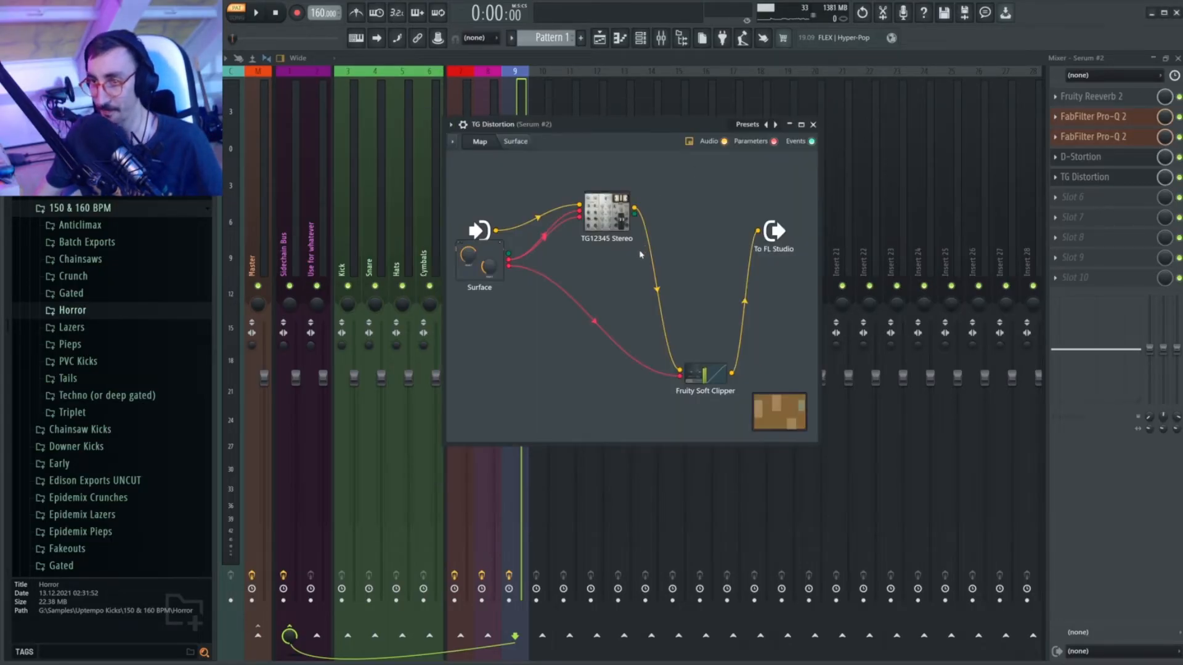
# Step: Inspect the Fruity Soft Clipper inside TG Distortion, then turn the surface's Level Input fully up
pyautogui.doubleClick(703, 383)
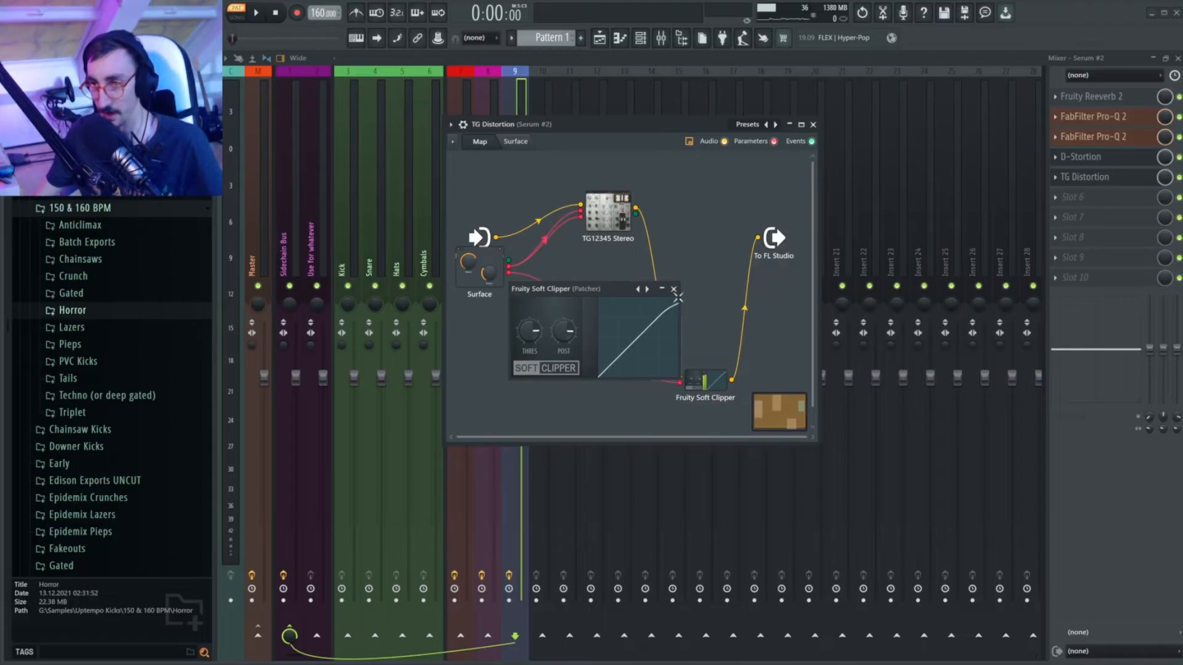
pyautogui.click(674, 289)
pyautogui.click(515, 141)
pyautogui.moveTo(565, 308); pyautogui.dragTo(564, 203)
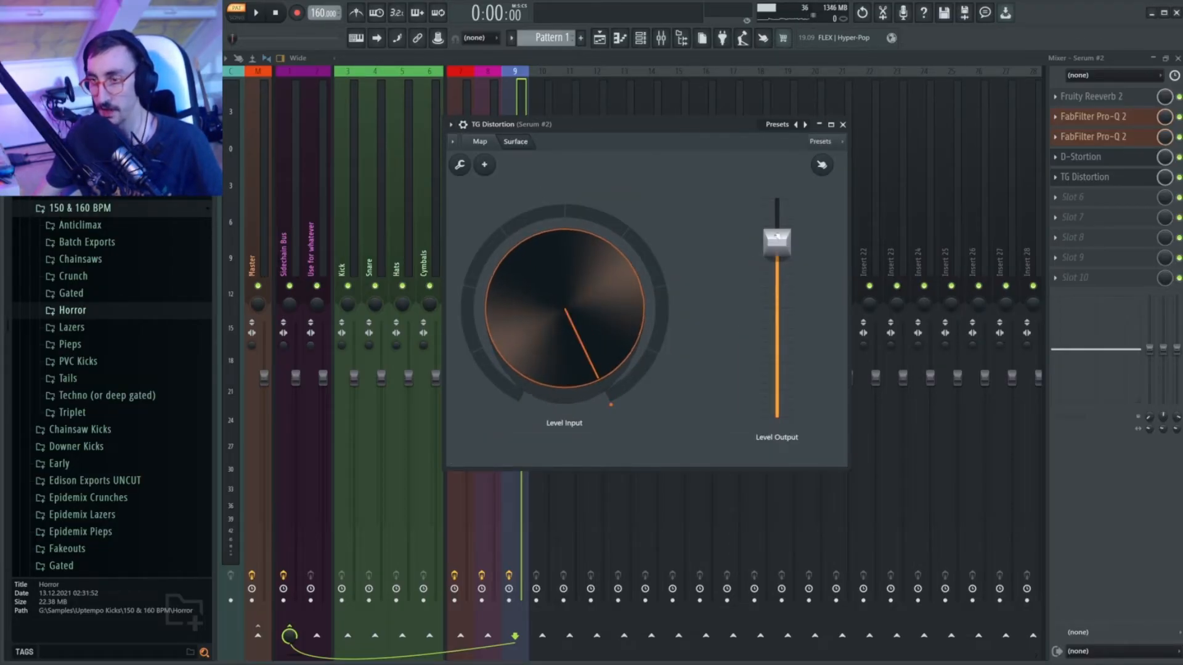
# Step: Review the patch's Fruity Soft Clipper again, close TG Distortion and compare the sound with the effect bypassed and enabled
pyautogui.click(480, 142)
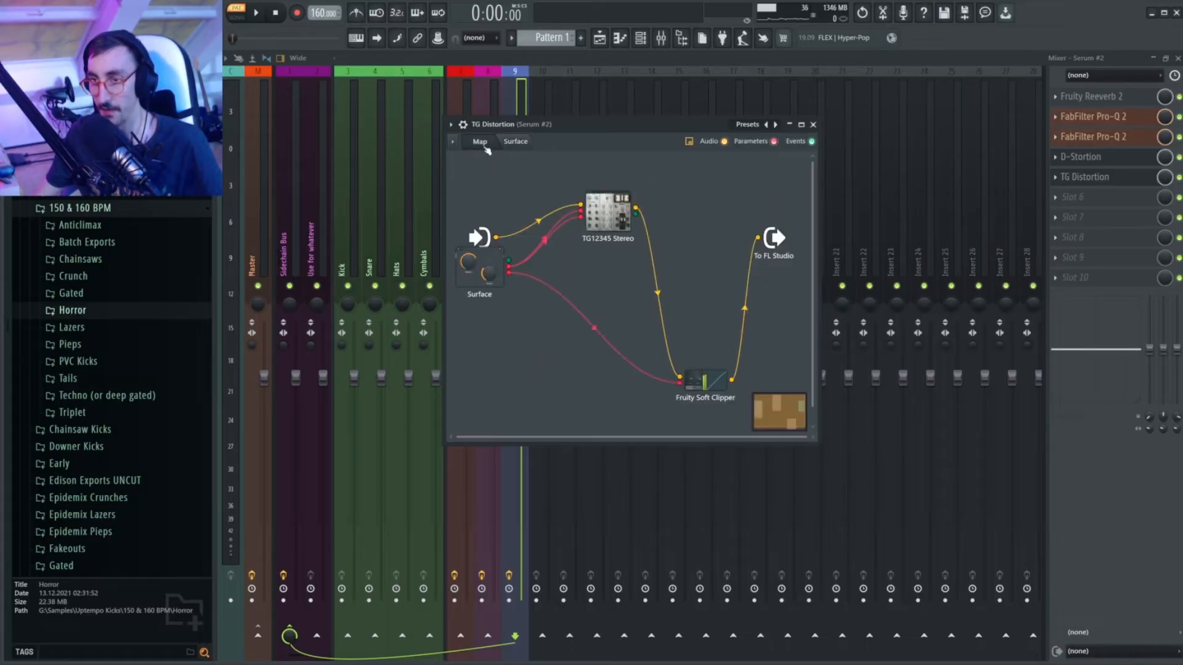
pyautogui.click(713, 399)
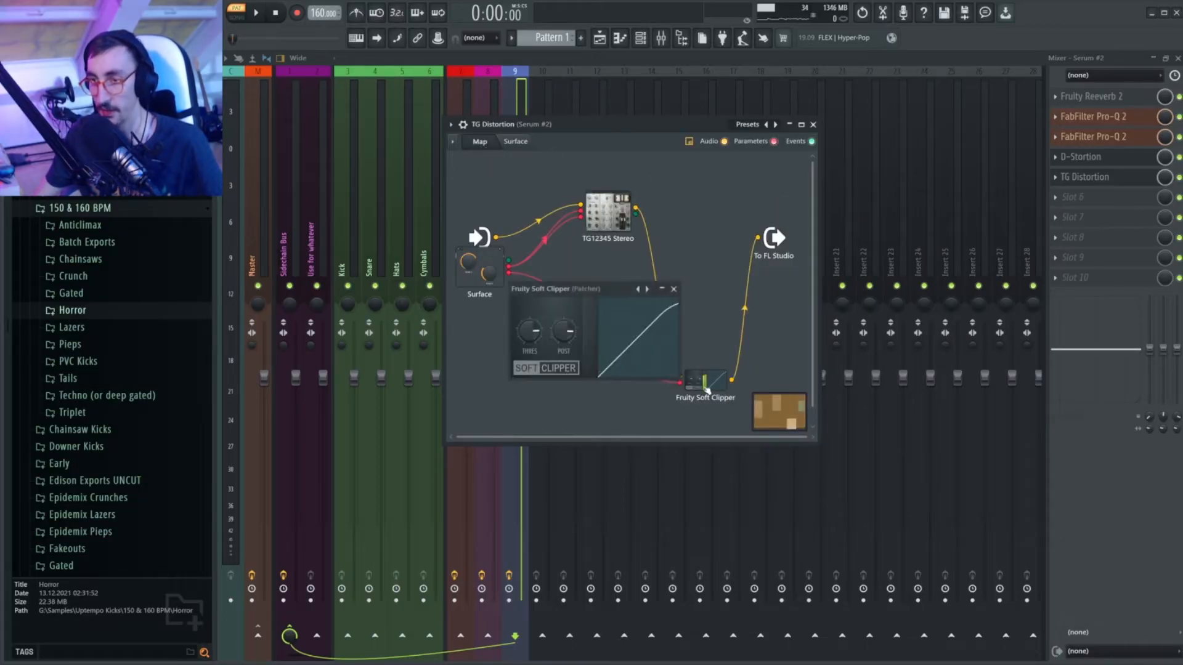
pyautogui.click(673, 288)
pyautogui.click(515, 141)
pyautogui.click(845, 124)
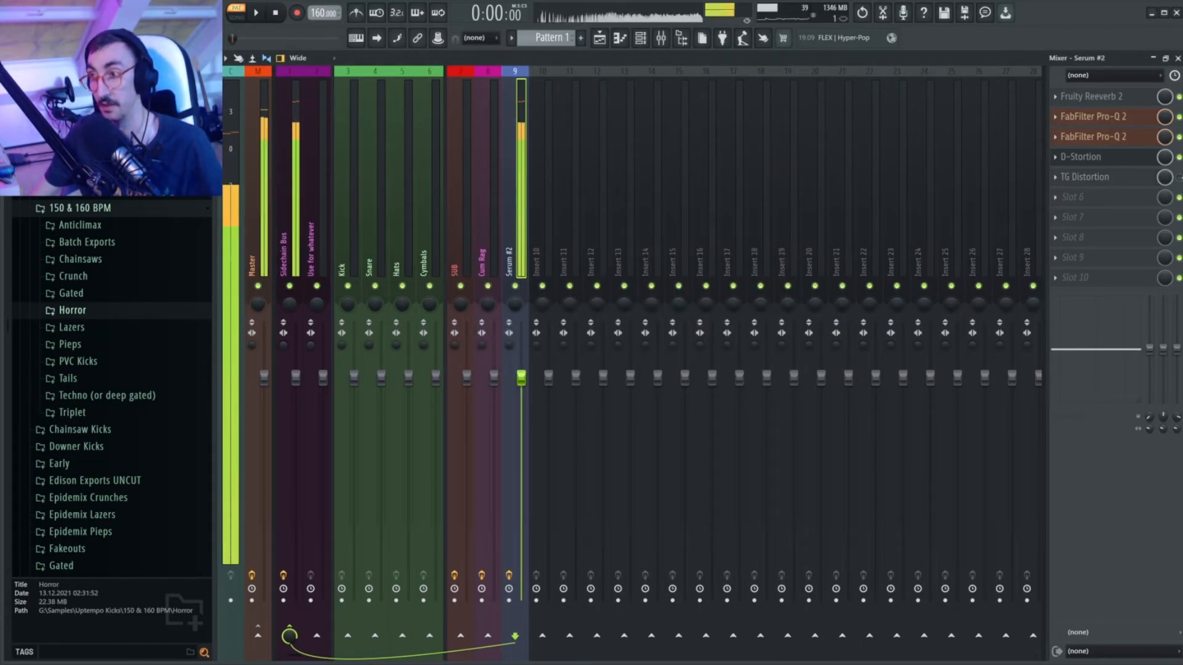
pyautogui.click(1179, 177)
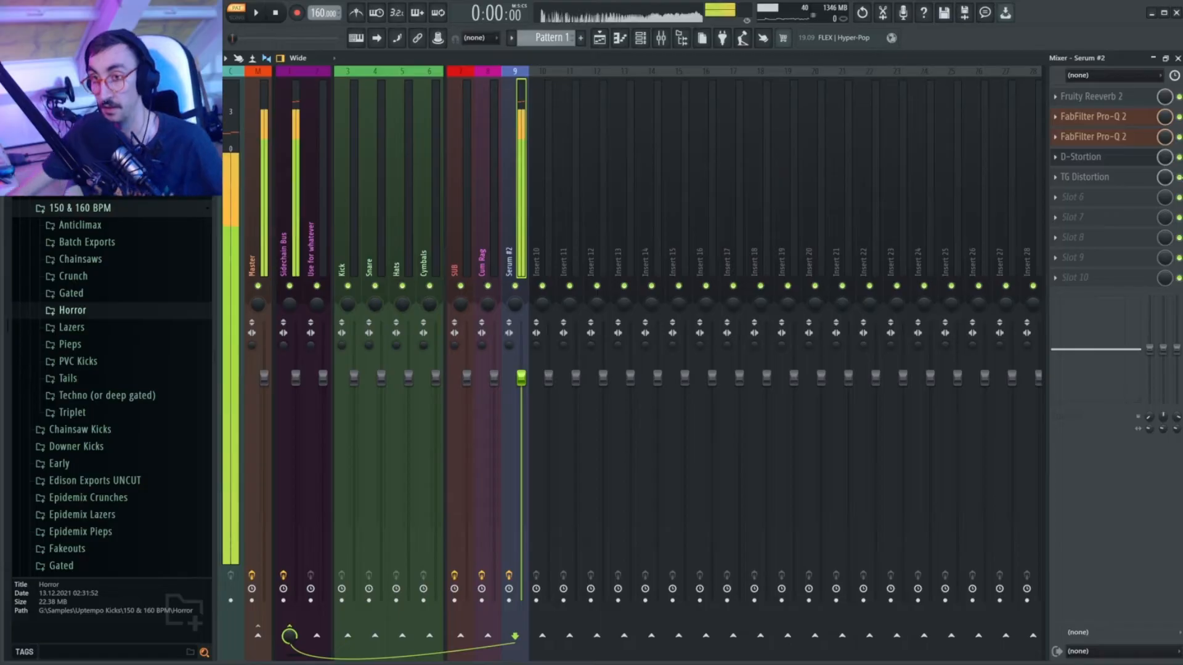
# Step: In the slot 3 Pro-Q 2, narrow the high bell and move it to about 780 Hz with a 30 dB boost
pyautogui.click(1103, 137)
pyautogui.moveTo(595, 208)
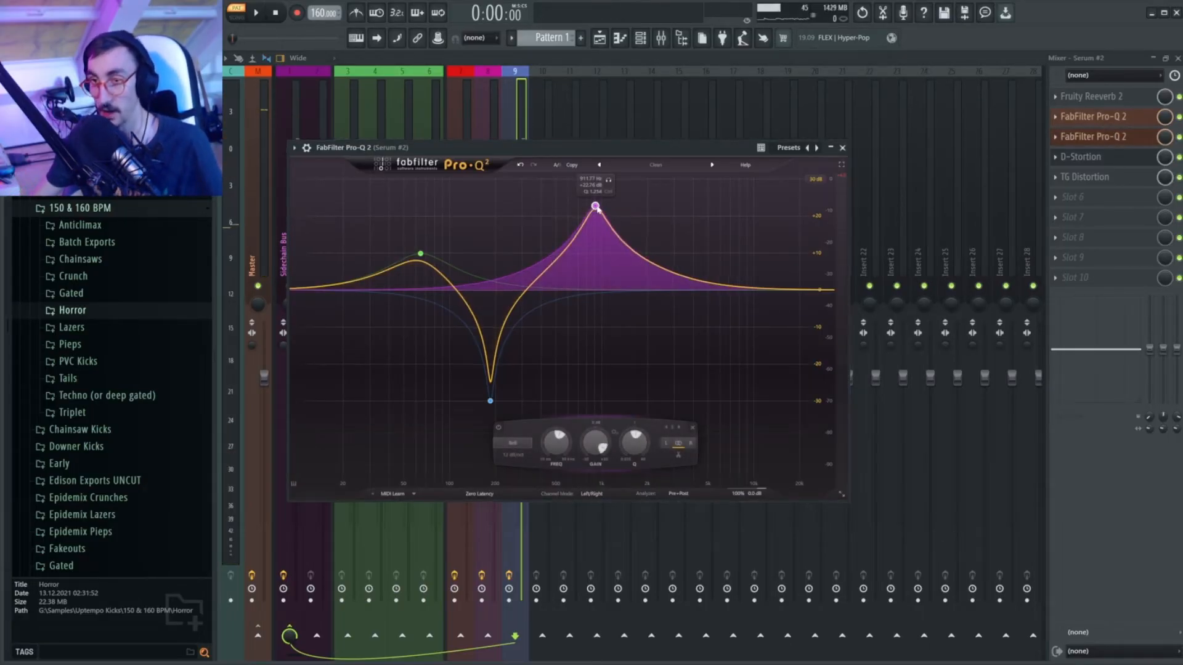
pyautogui.scroll(2, 597, 208)
pyautogui.moveTo(595, 208); pyautogui.dragTo(584, 171)
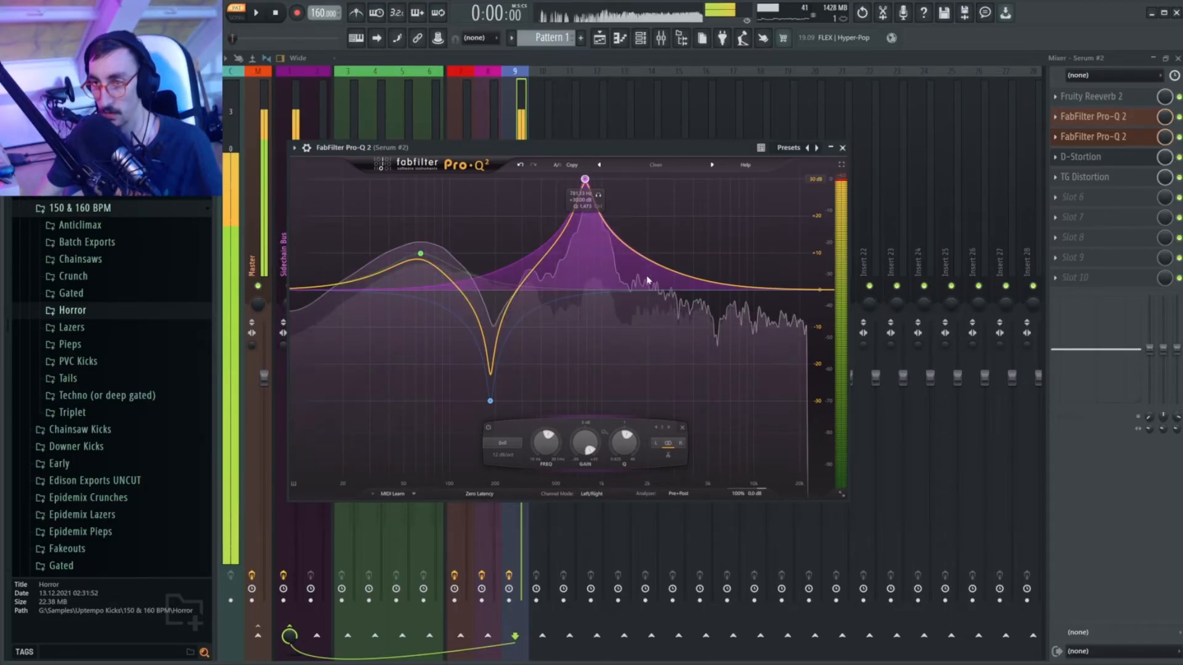
# Step: Add a second bell boosted about 12 dB, place both peaks slightly above 1 kHz and close the equalizer
pyautogui.doubleClick(589, 268)
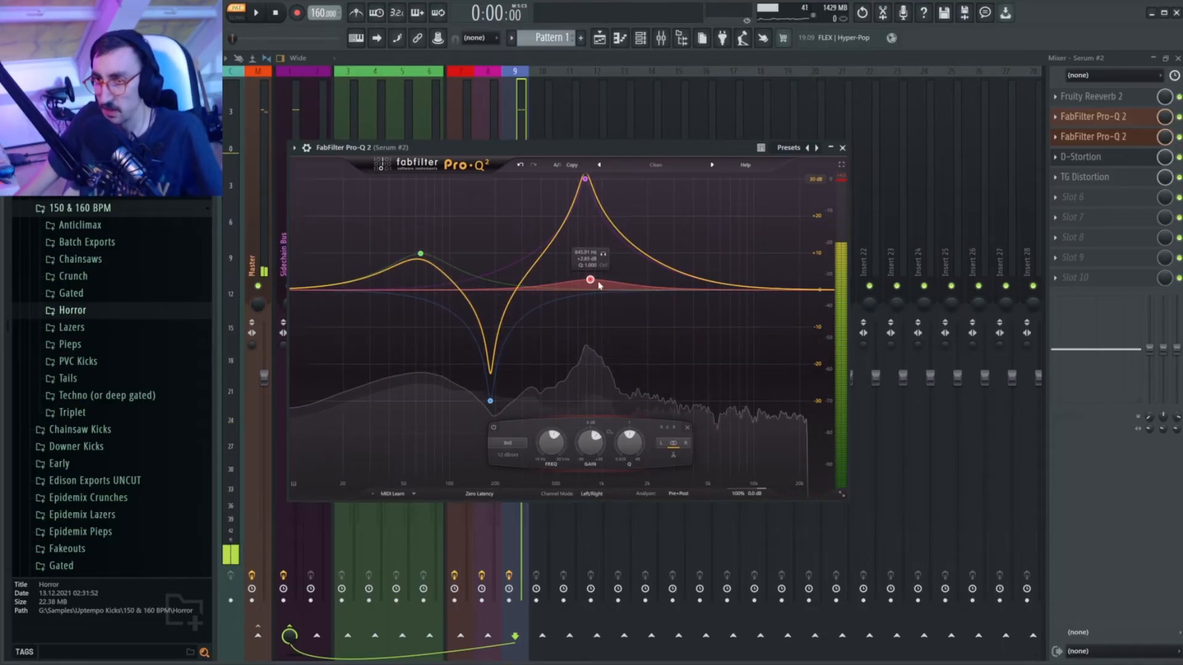
pyautogui.moveTo(585, 180); pyautogui.dragTo(612, 230)
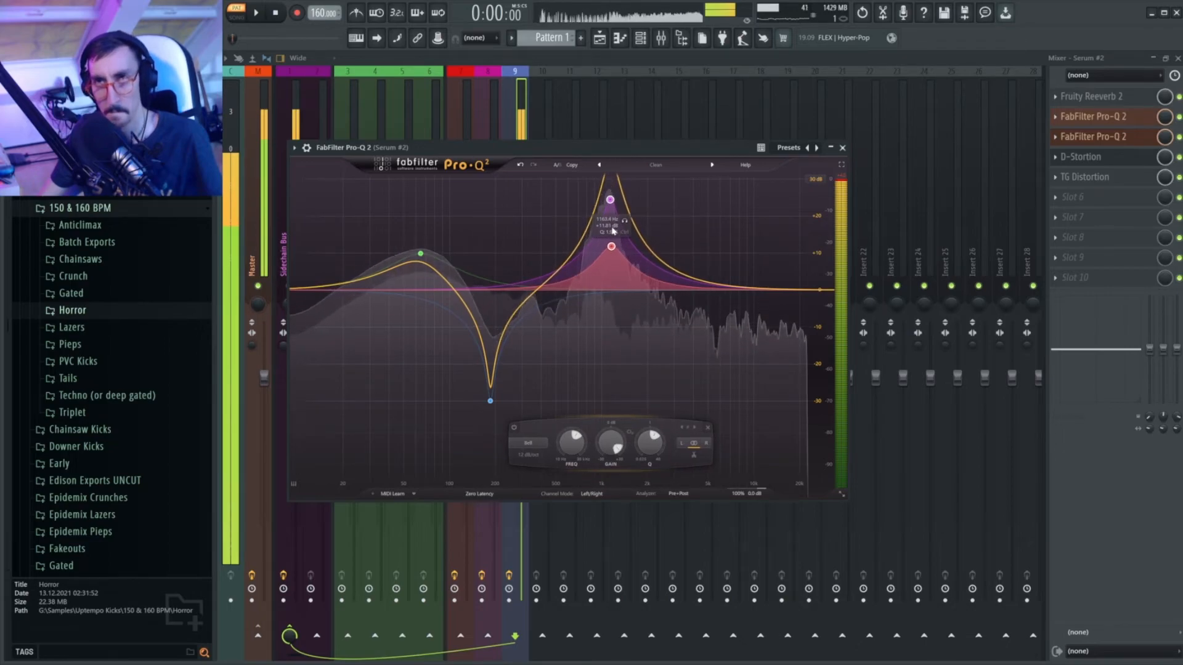
pyautogui.press('space')
pyautogui.click(843, 149)
# Step: Examine the Fruity parametric EQ 2 curve on reference mixer track 8, then return to the Serum #2 track
pyautogui.click(490, 170)
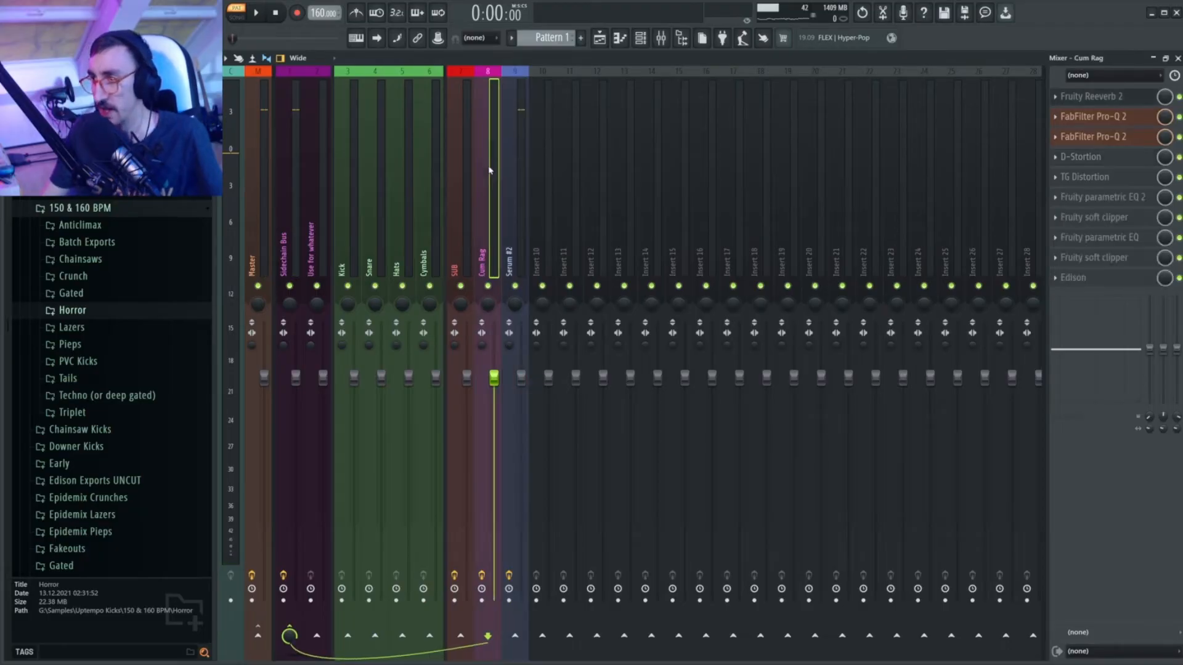
pyautogui.click(1097, 197)
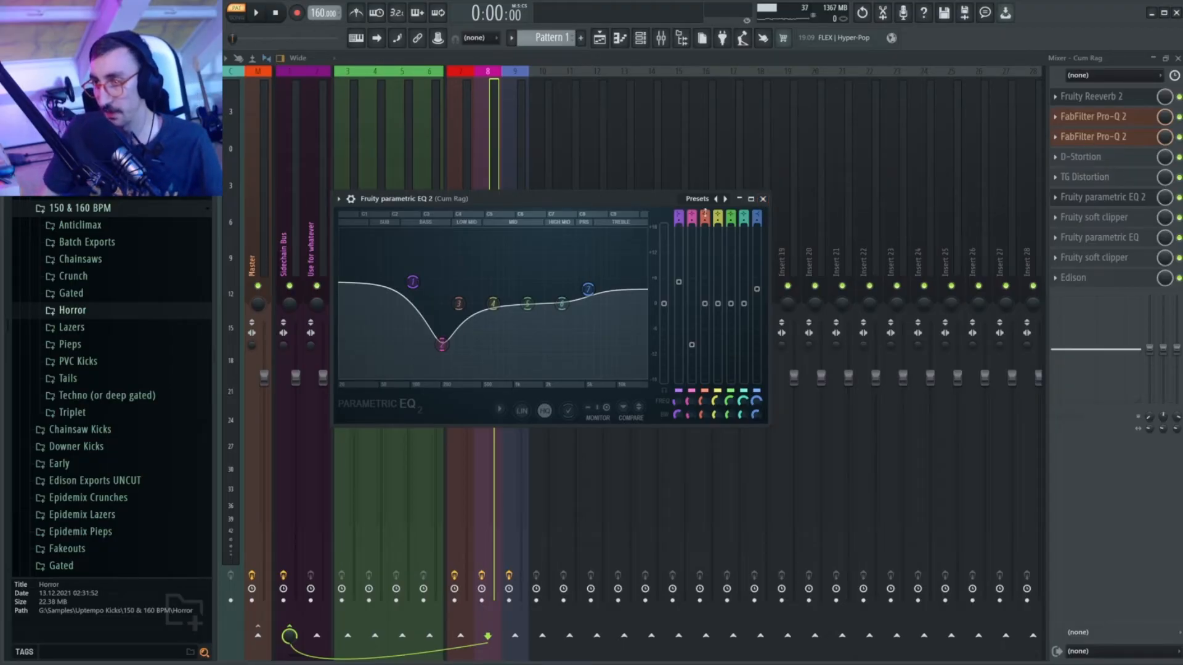
pyautogui.click(763, 199)
pyautogui.click(514, 184)
# Step: Load Fruity parametric EQ 2 into slot 6 of the Serum #2 track and reposition its window
pyautogui.click(1074, 197)
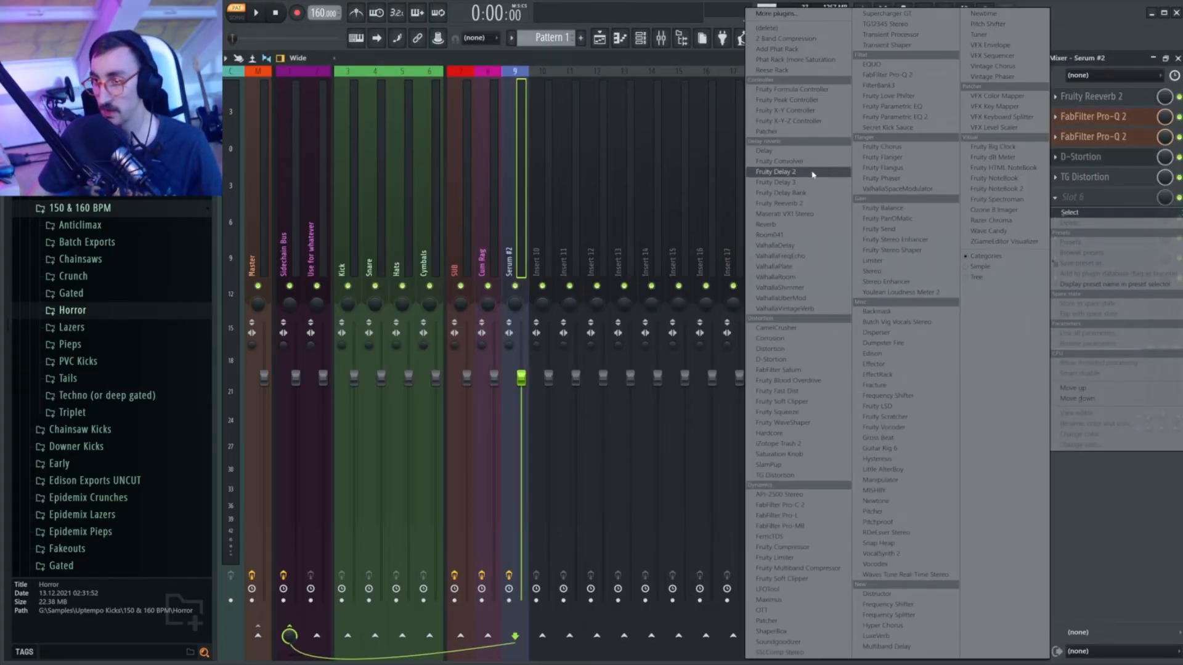
pyautogui.click(874, 117)
pyautogui.moveTo(439, 101); pyautogui.dragTo(679, 202)
# Step: Boost the low band, cut band 4 at about 398 Hz, slightly lift the two highest bands and close the equalizer
pyautogui.moveTo(533, 306); pyautogui.dragTo(551, 288)
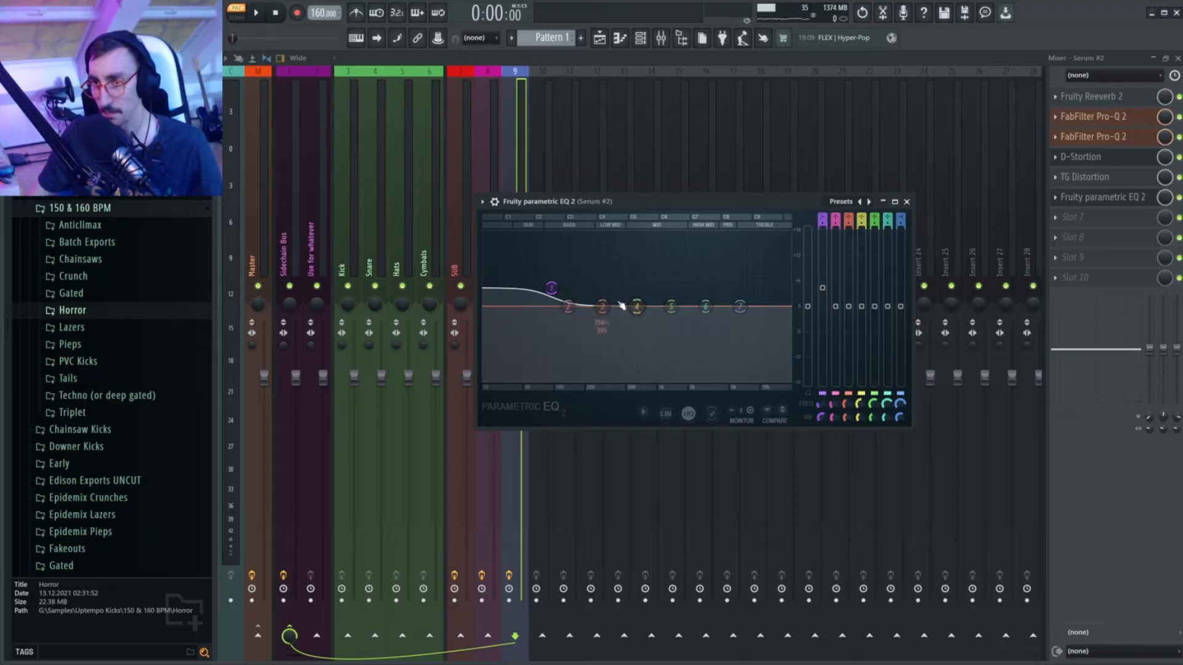
pyautogui.moveTo(637, 306); pyautogui.dragTo(616, 345)
pyautogui.press('space')
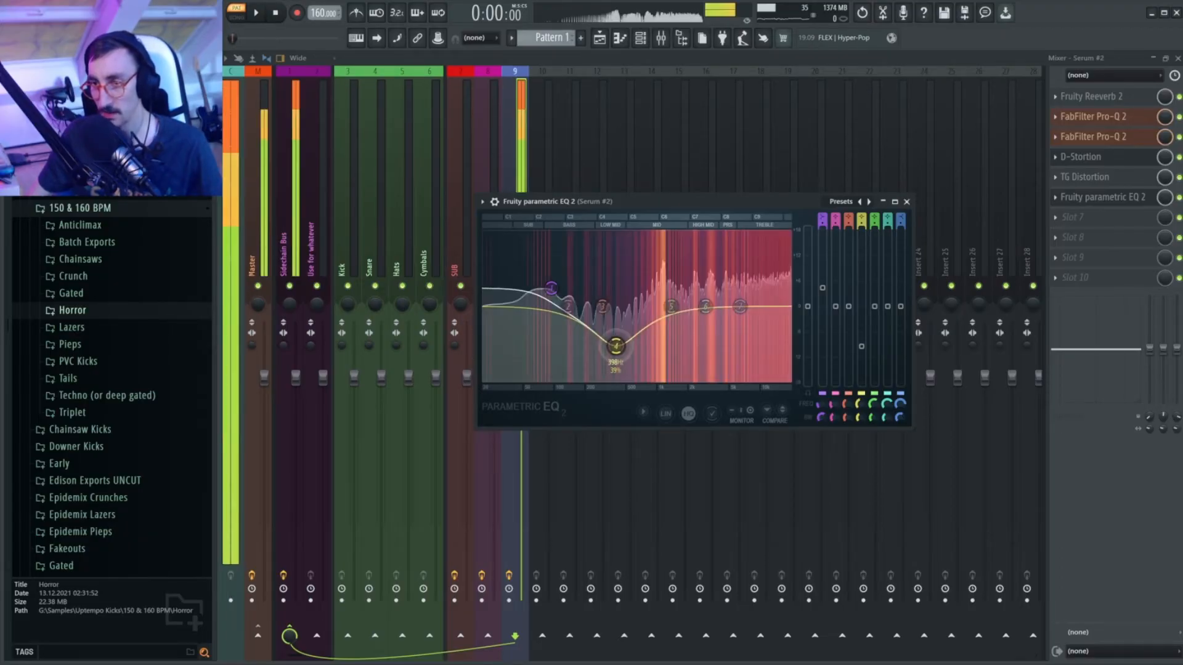
pyautogui.moveTo(736, 299); pyautogui.dragTo(701, 298)
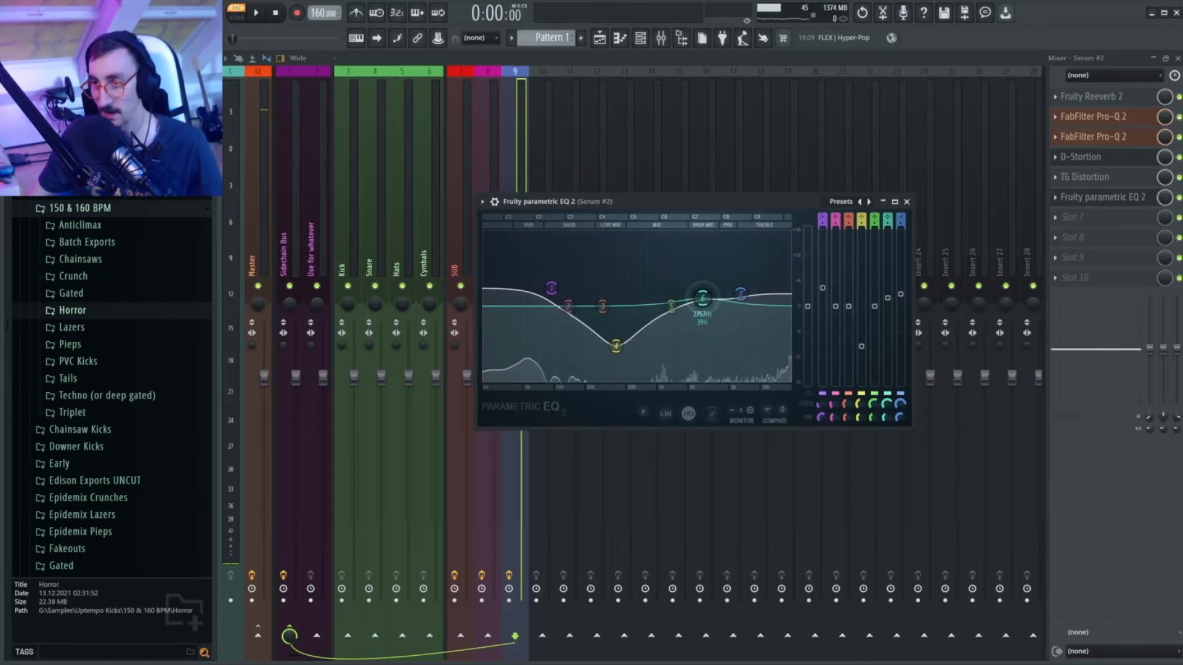
pyautogui.click(906, 201)
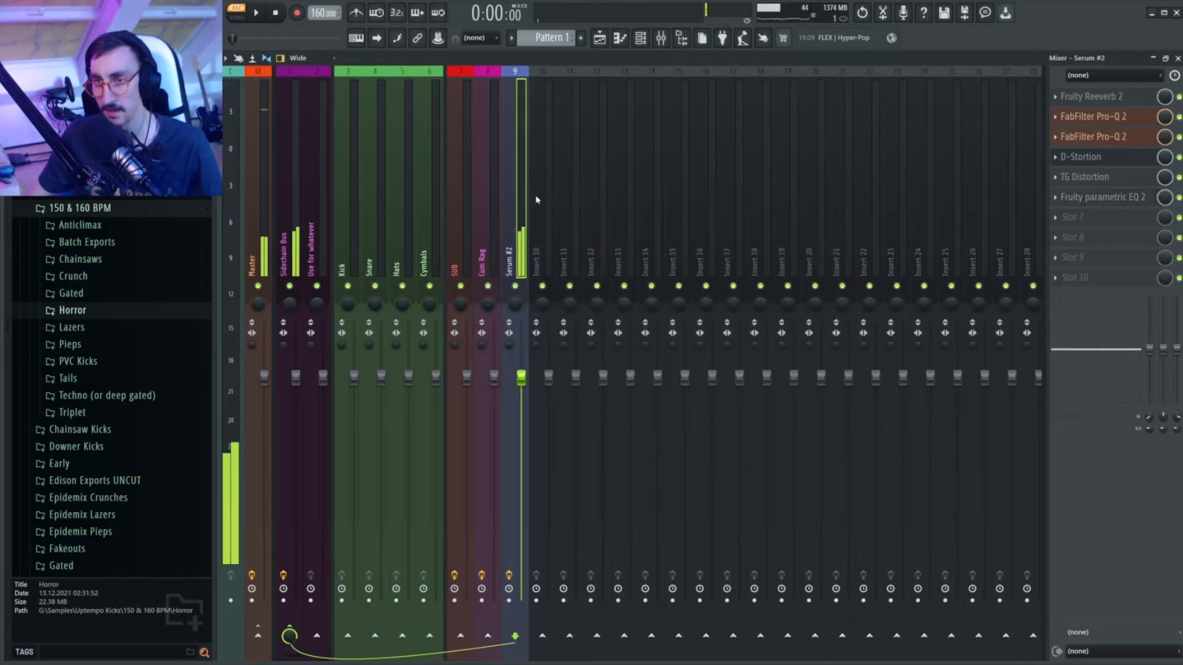
# Step: Recheck the high and low bands of the reference track's Fruity parametric EQ 2, then reselect the Serum #2 track
pyautogui.press('Left')
pyautogui.click(1104, 199)
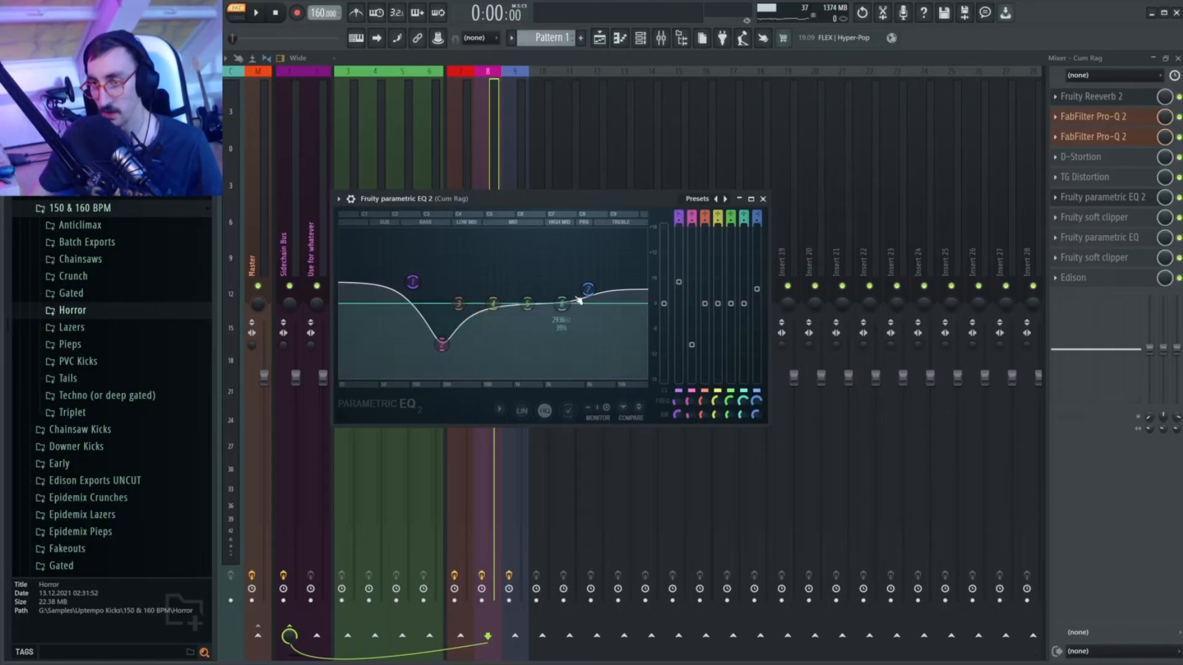
pyautogui.click(762, 199)
pyautogui.click(516, 234)
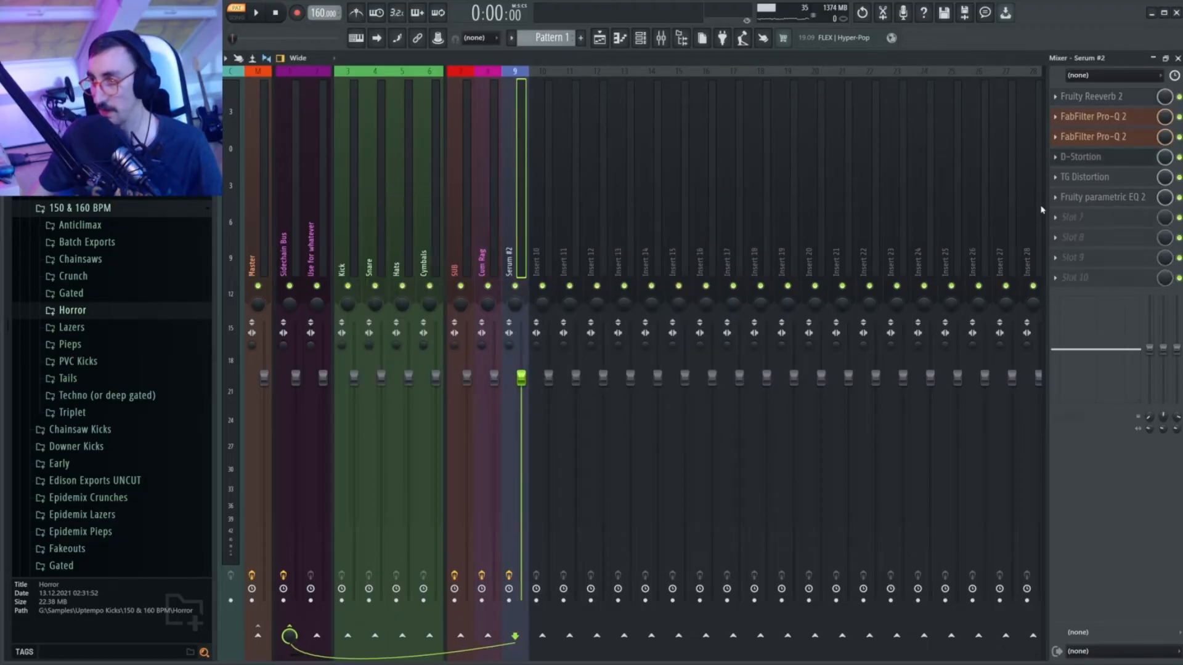
# Step: Refine Serum #2's parametric EQ 2 with a shallower cut near 200 Hz and gentle low and high boosts, then reselect the reference track
pyautogui.click(1103, 197)
pyautogui.moveTo(741, 299); pyautogui.dragTo(732, 288)
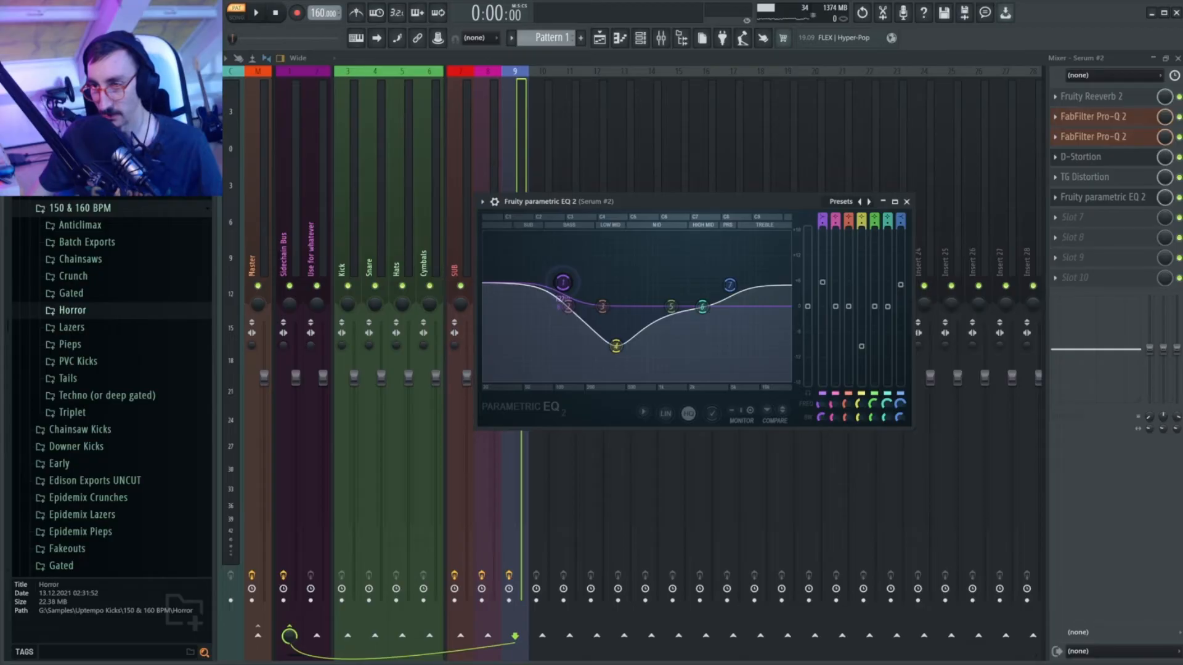
pyautogui.press('space')
pyautogui.moveTo(588, 346)
pyautogui.mouseDown()
pyautogui.moveTo(614, 331)
pyautogui.moveTo(587, 337)
pyautogui.moveTo(582, 243)
pyautogui.moveTo(584, 333)
pyautogui.mouseUp()
pyautogui.press('space')
pyautogui.press('space')
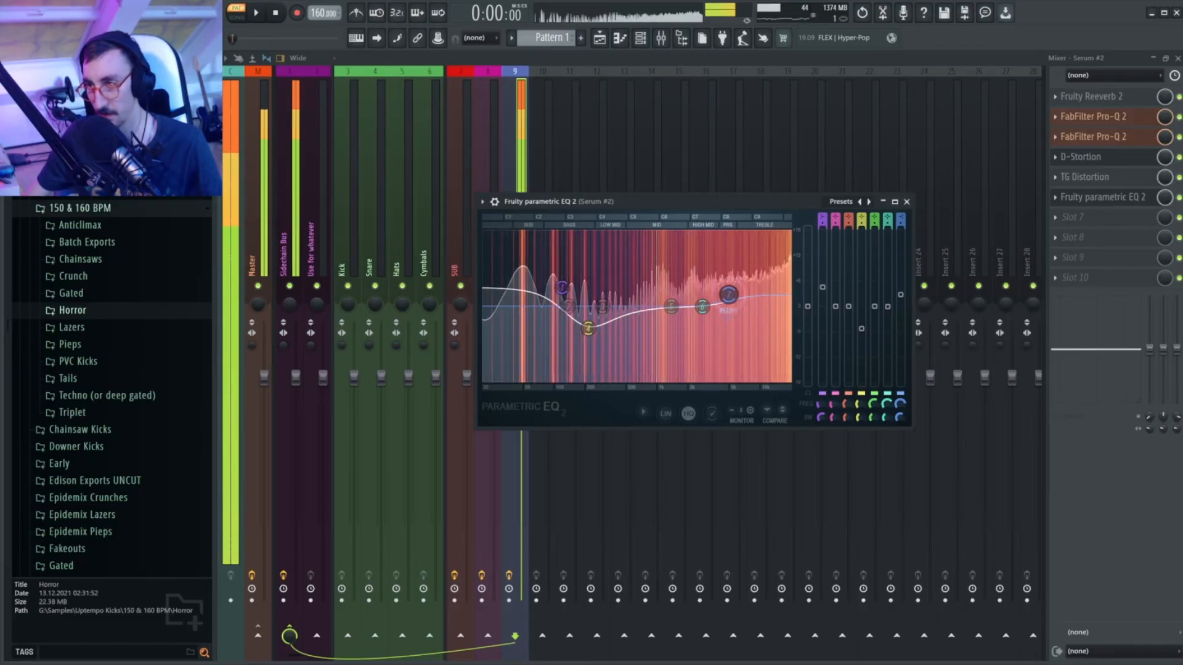
pyautogui.click(907, 202)
pyautogui.press('space')
pyautogui.click(486, 202)
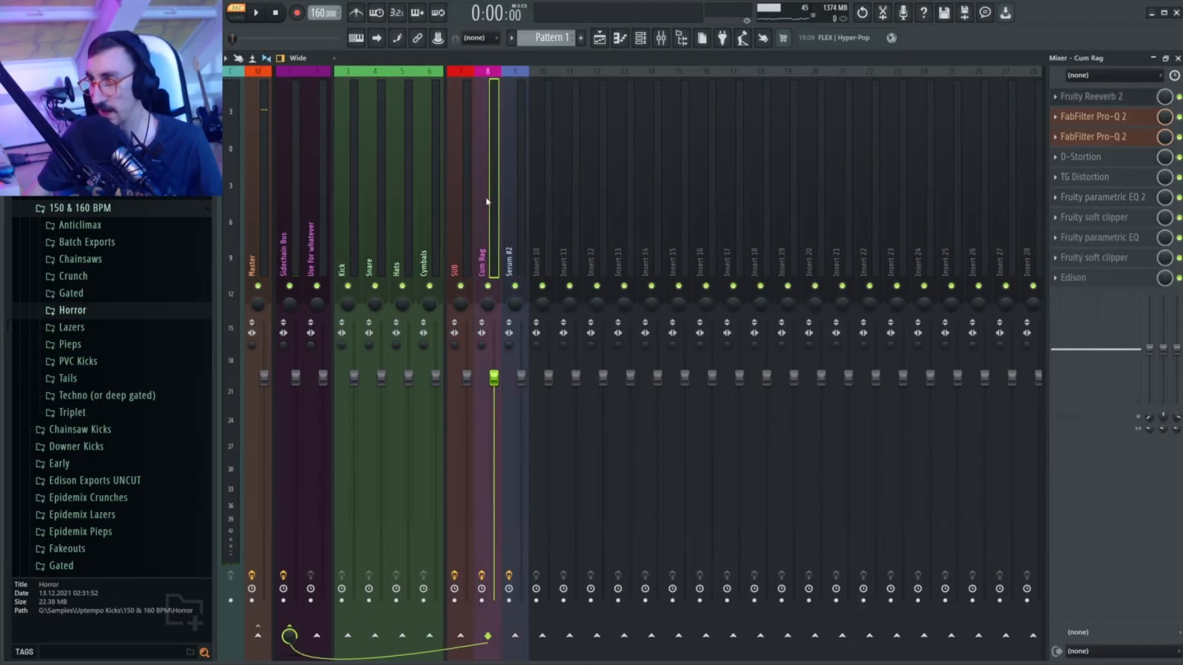
# Step: Examine the settings of both Fruity soft clippers on the reference track and close their windows
pyautogui.click(1103, 217)
pyautogui.moveTo(372, 170); pyautogui.dragTo(616, 237)
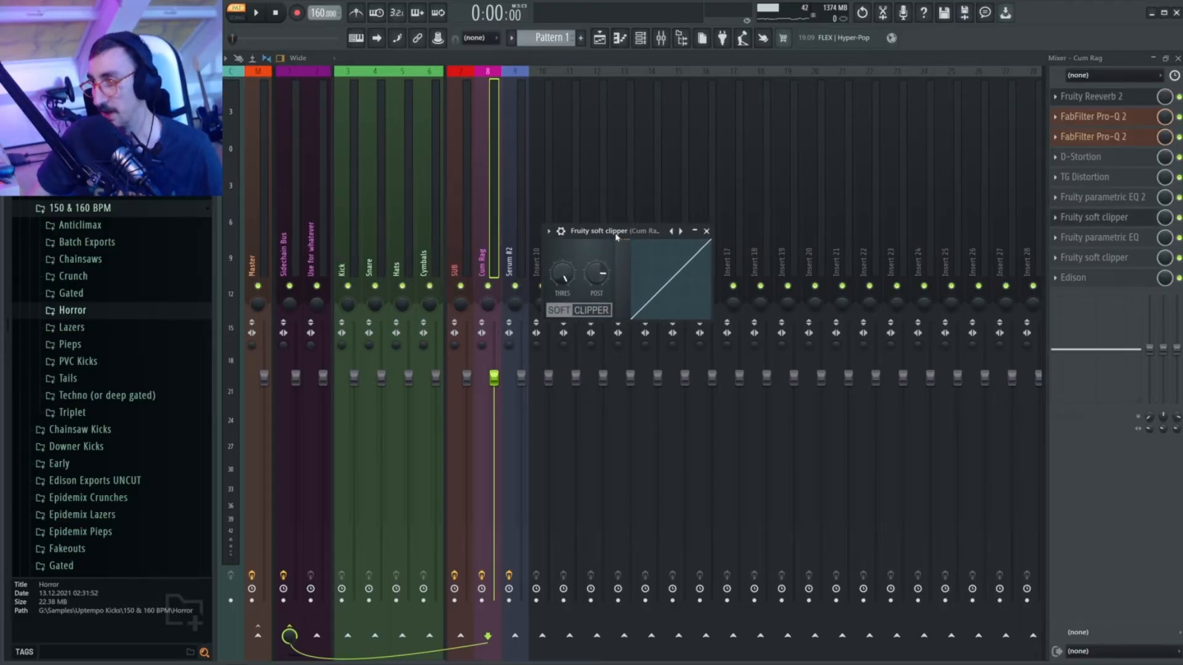
pyautogui.click(1116, 262)
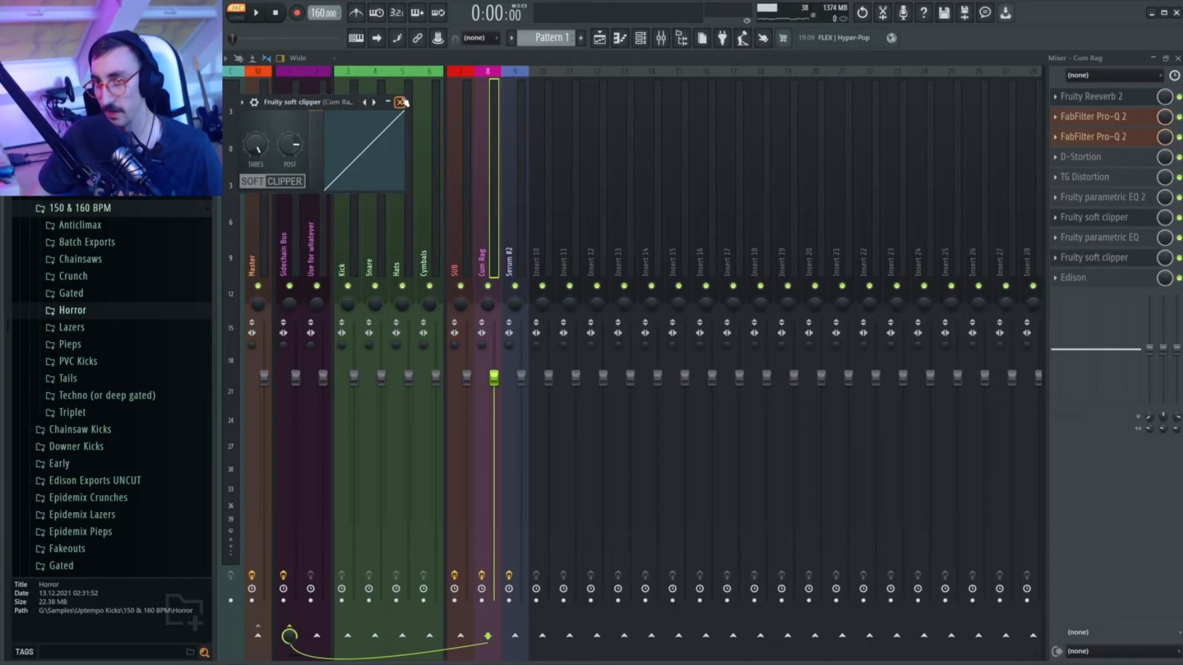
pyautogui.click(1117, 259)
pyautogui.click(1109, 217)
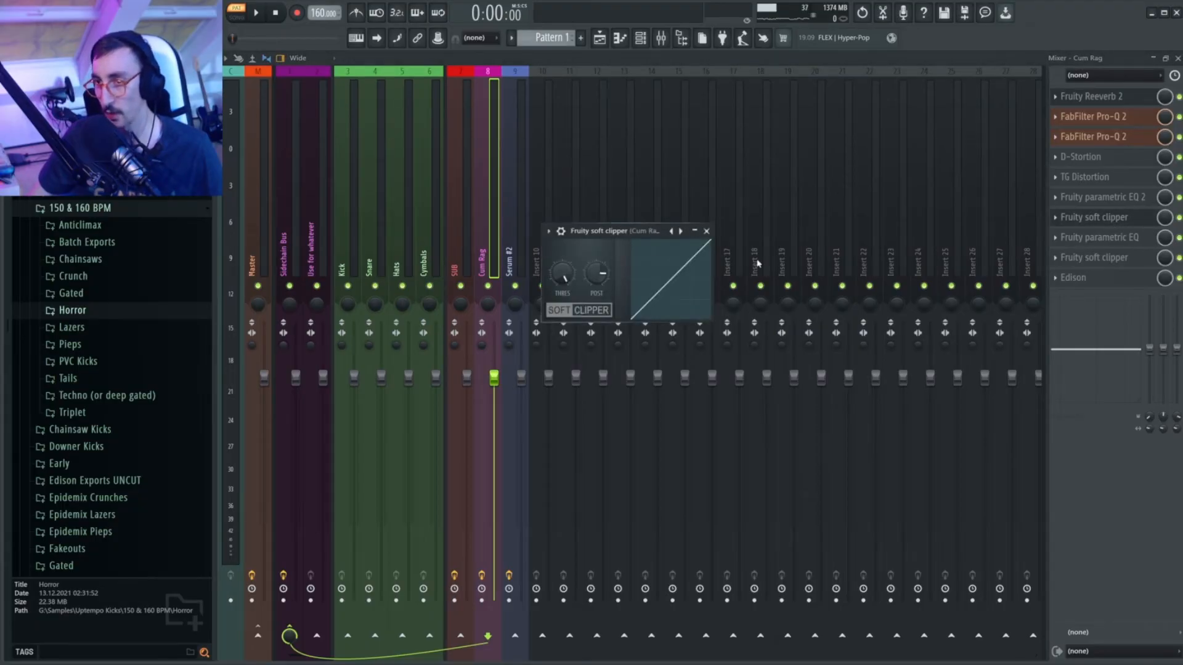
pyautogui.click(708, 227)
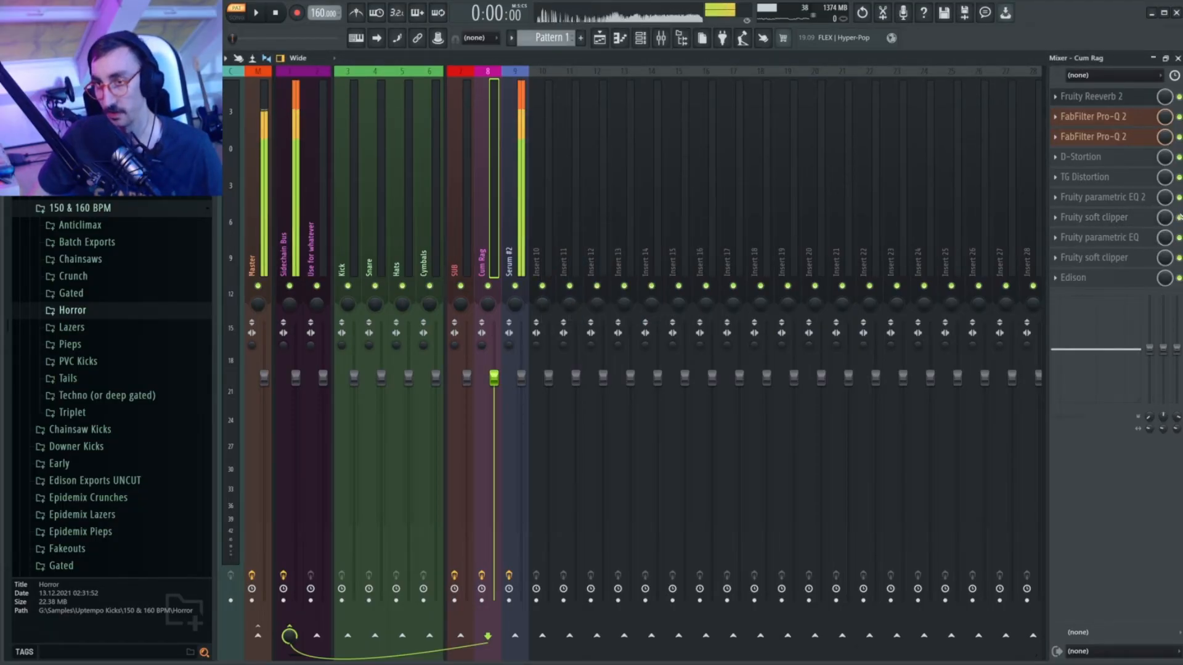
# Step: Select the reference bass channel in the channel rack and audition its sound
pyautogui.click(642, 39)
pyautogui.click(448, 224)
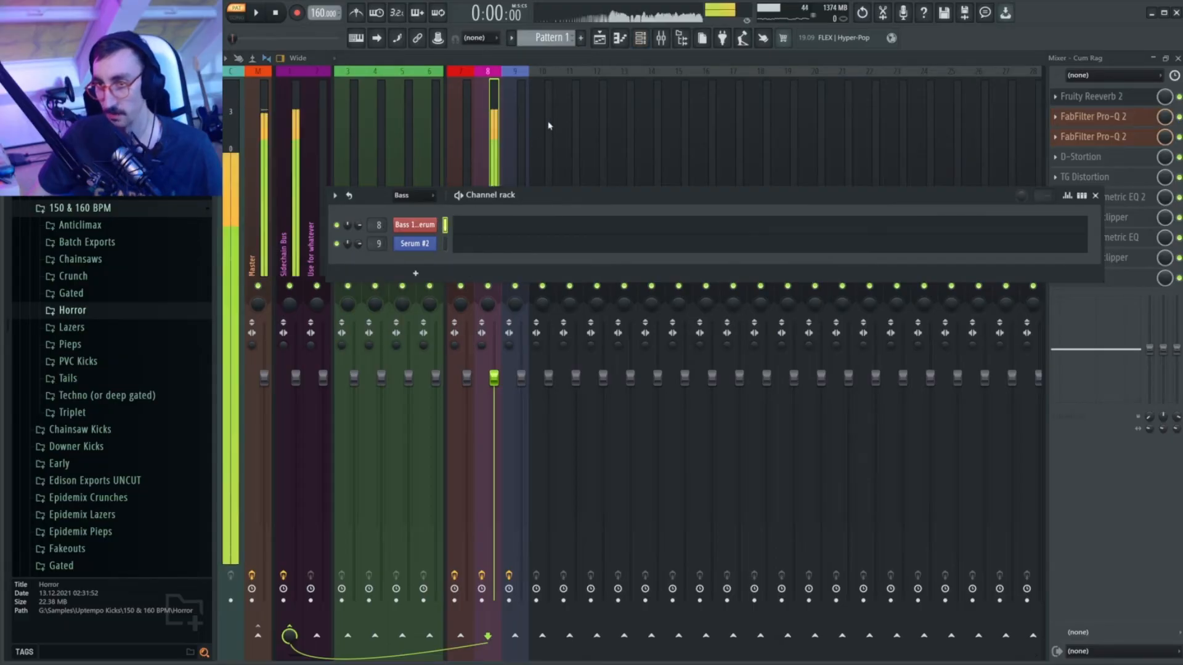
pyautogui.click(642, 39)
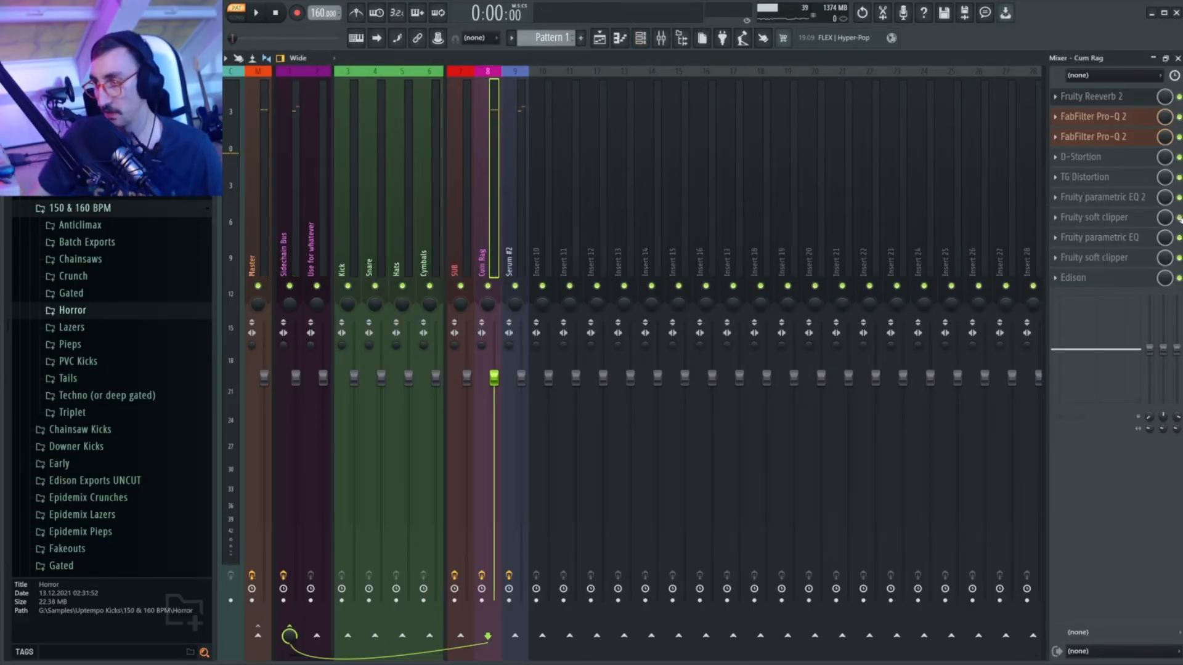
# Step: Load Fruity Parametric EQ into slot 7 of the Serum #2 track and reposition its window
pyautogui.press('Right')
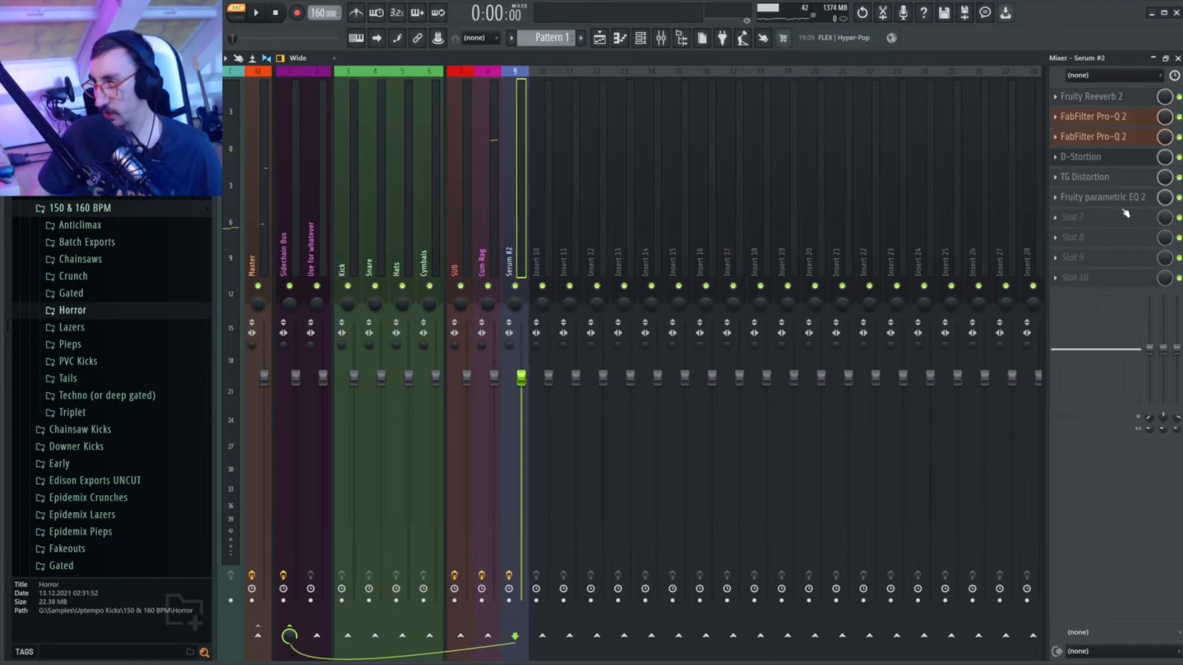
pyautogui.click(1086, 220)
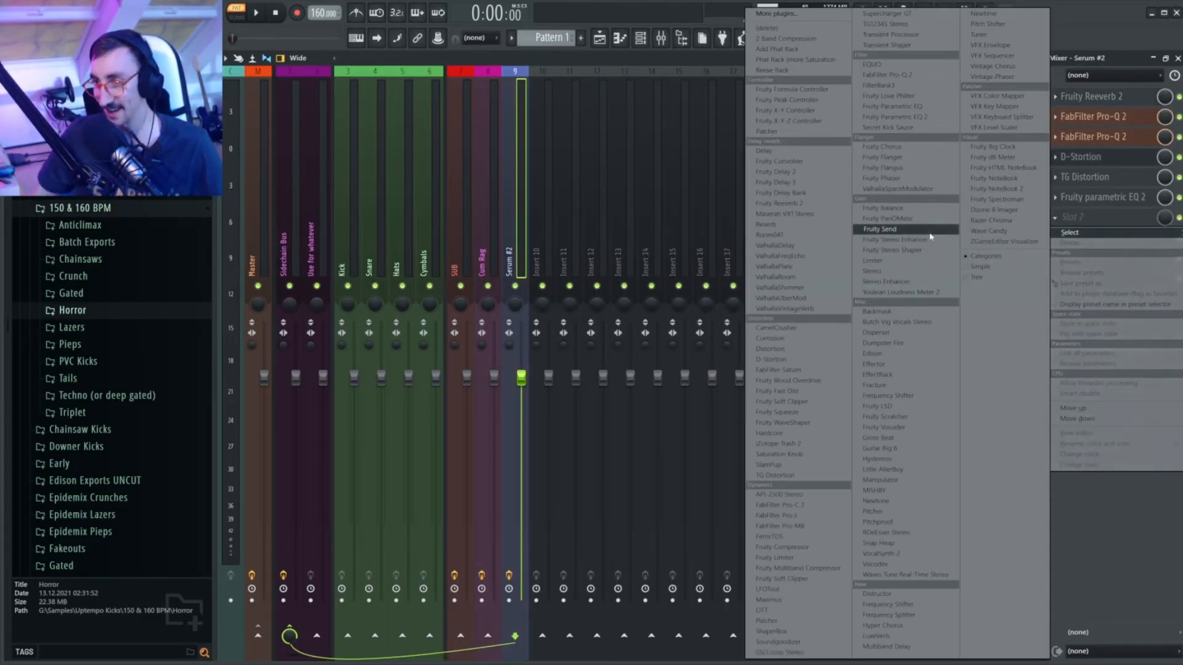
pyautogui.click(910, 107)
pyautogui.moveTo(309, 118); pyautogui.dragTo(610, 191)
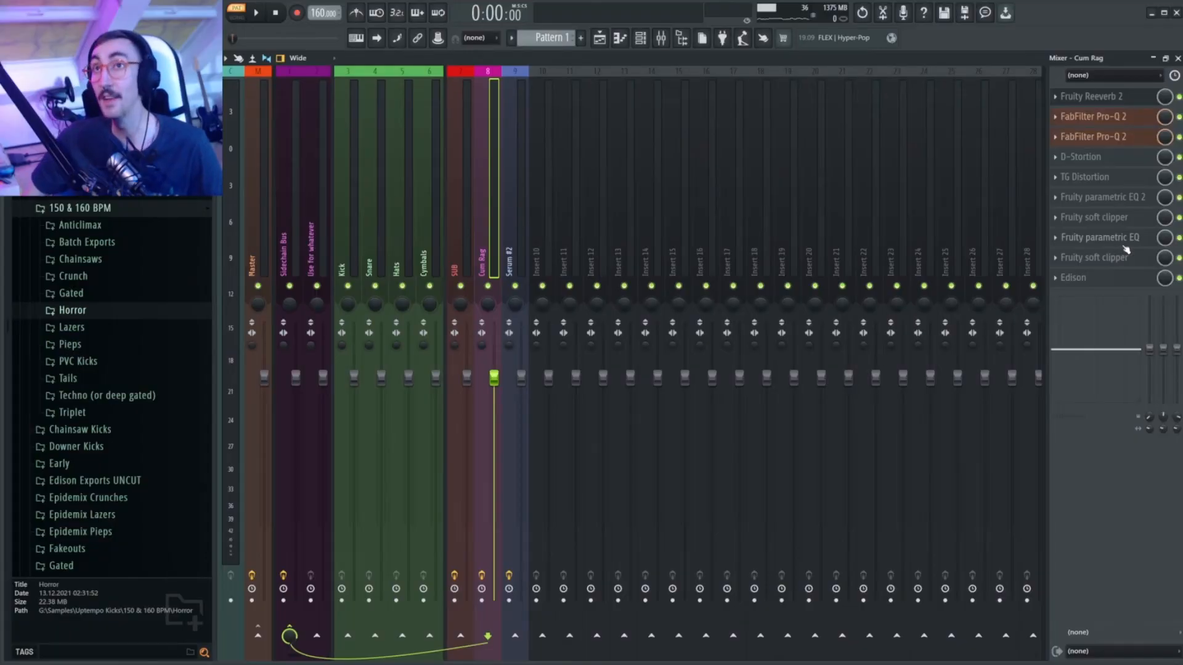
# Step: Examine the band levels of the reference track's Fruity parametric EQ, then close it and reselect the Serum #2 track
pyautogui.click(1125, 246)
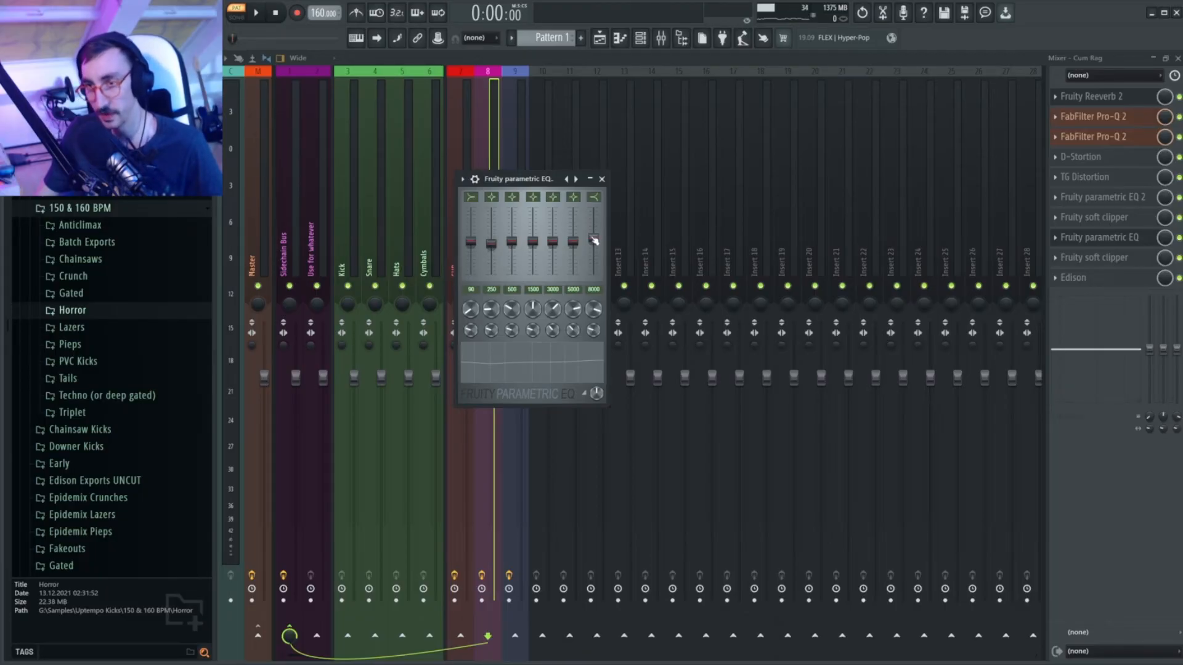
pyautogui.click(603, 178)
pyautogui.press('Right')
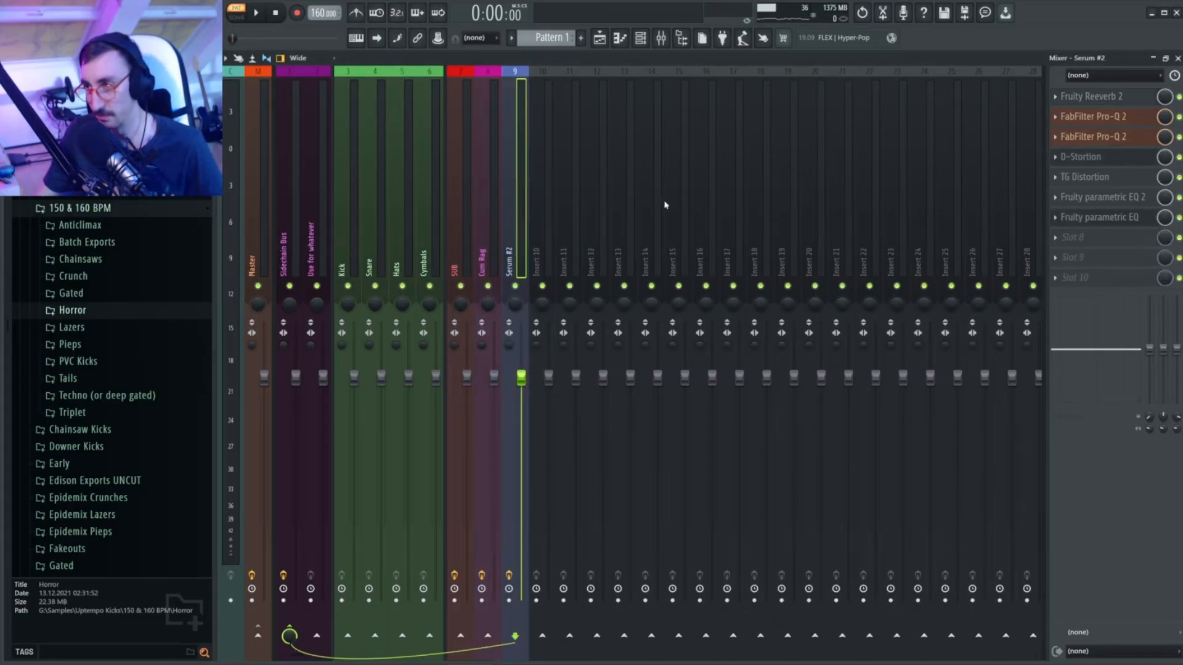
# Step: Open Serum #2's Fruity parametric EQ, then examine the Fruity parametric EQ 2 curve at full size and close it
pyautogui.click(1134, 220)
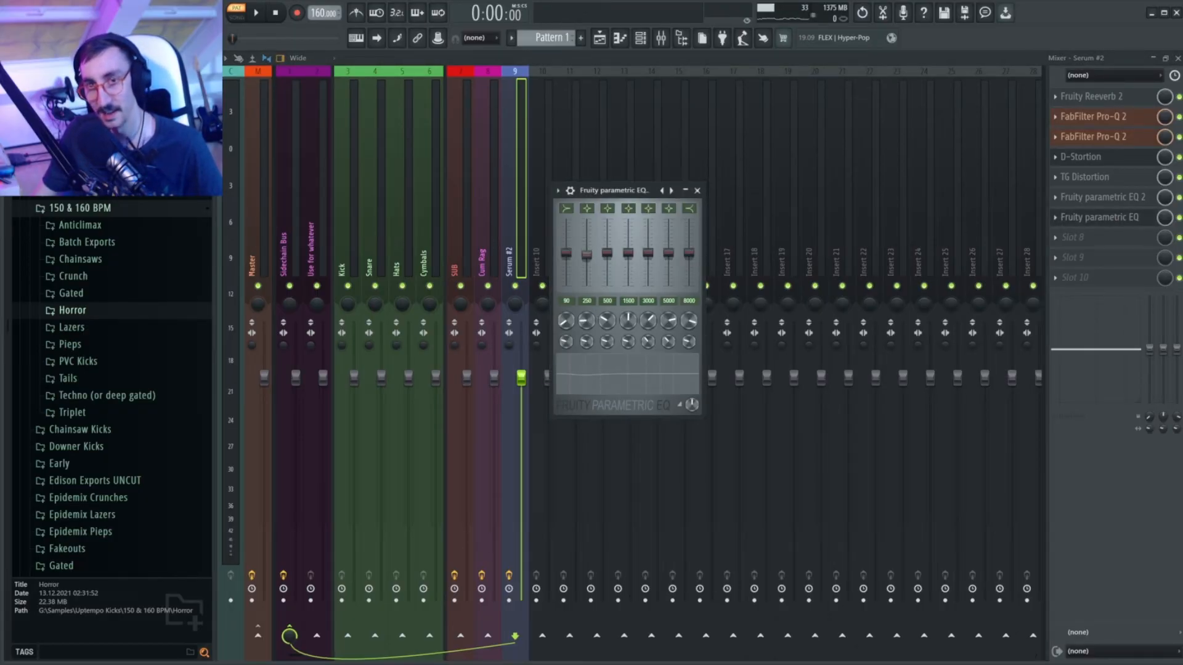
pyautogui.click(1121, 198)
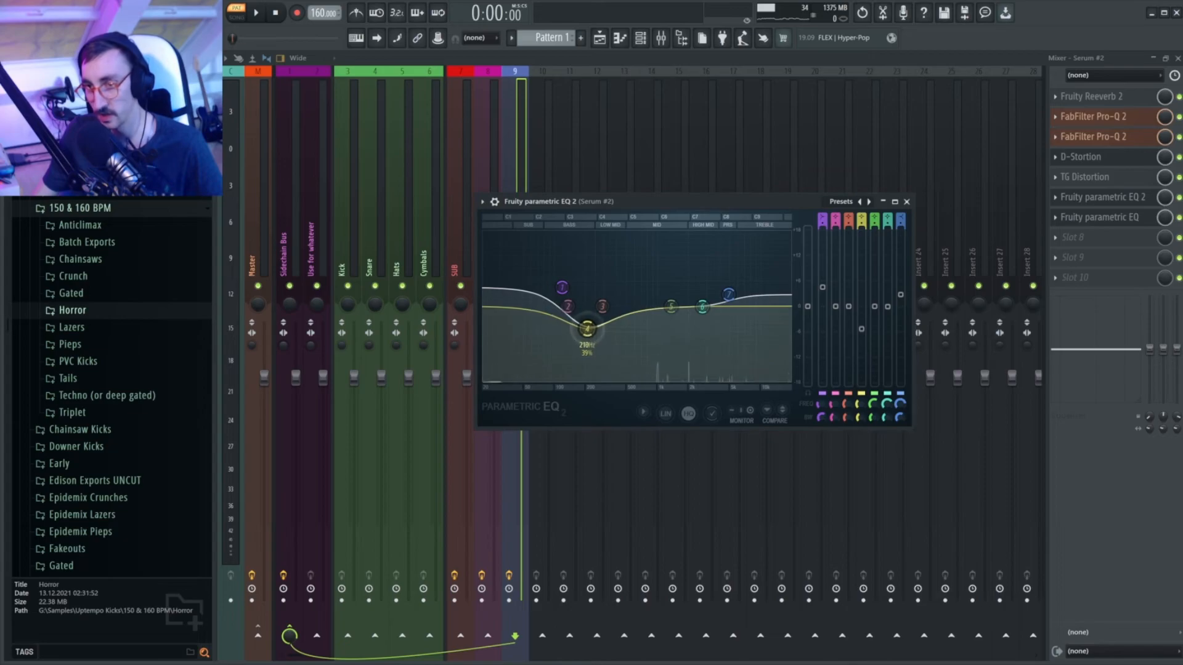
pyautogui.click(894, 201)
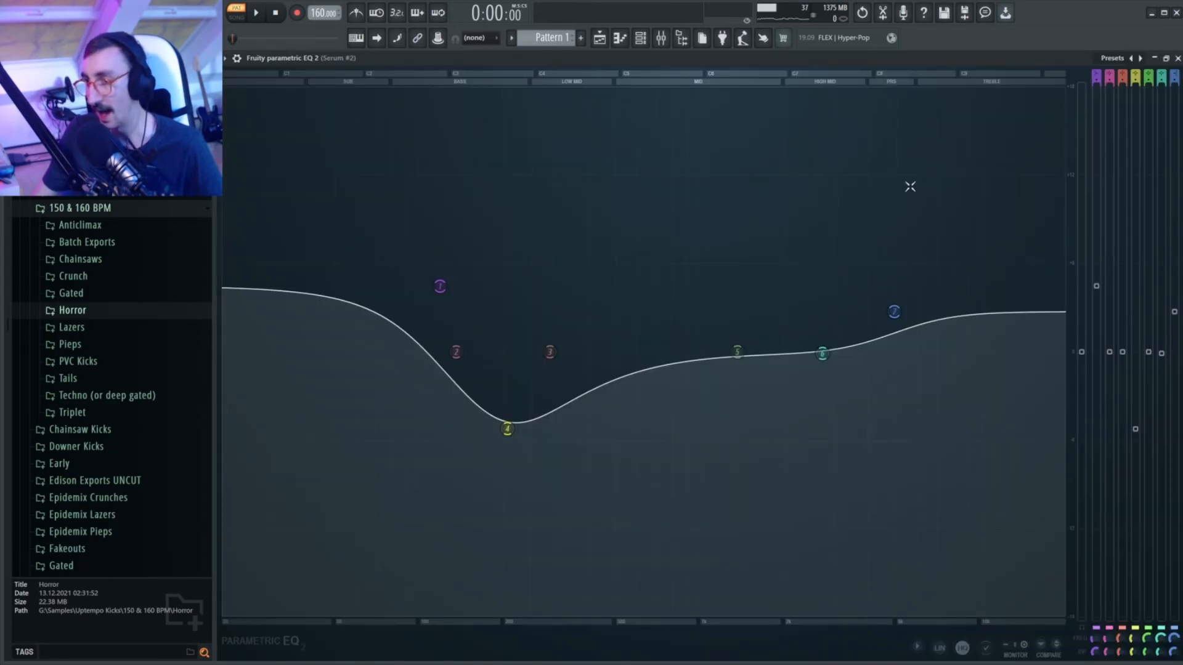
pyautogui.click(1153, 60)
pyautogui.click(905, 201)
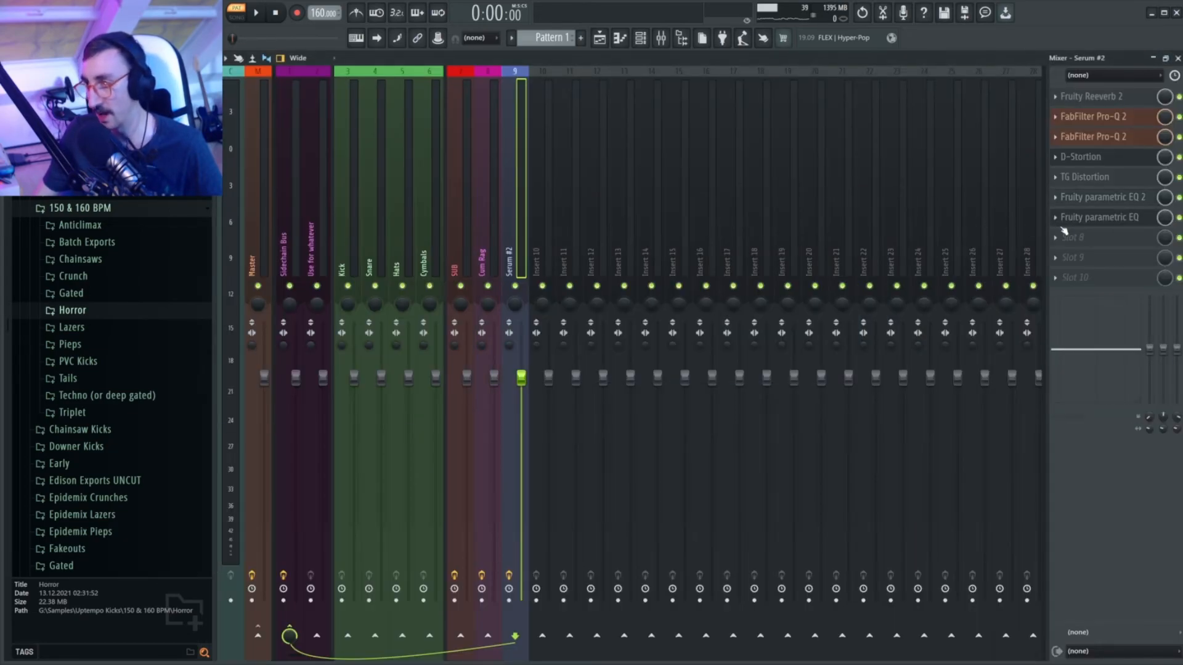
# Step: Slightly raise the 8000 Hz band of Serum #2's Fruity parametric EQ, listen to playback and close the equalizer
pyautogui.click(1103, 224)
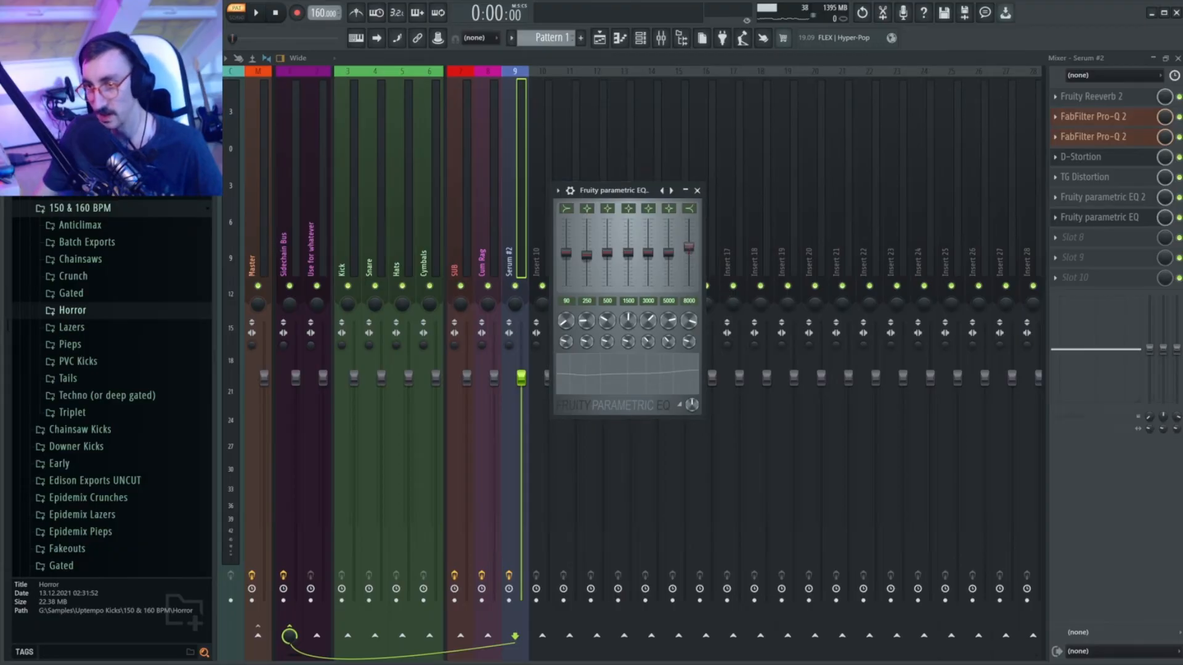
pyautogui.press('space')
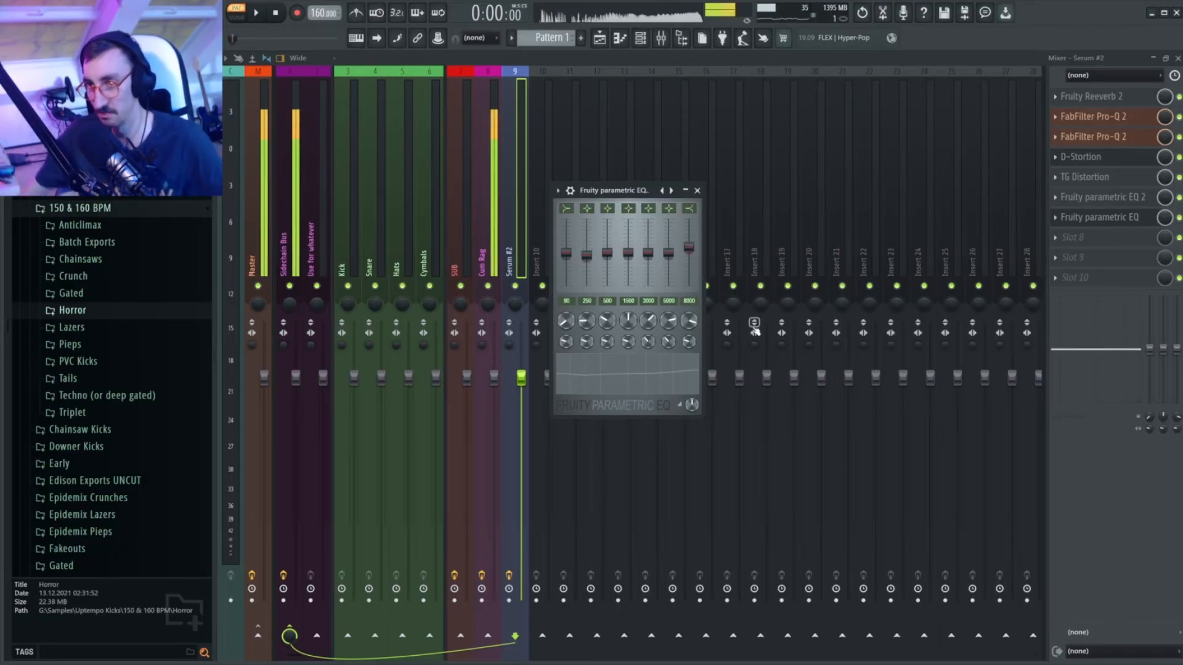
pyautogui.click(697, 190)
# Step: Make Serum #2 the selected channel in the channel rack and audition its current sound
pyautogui.click(1086, 238)
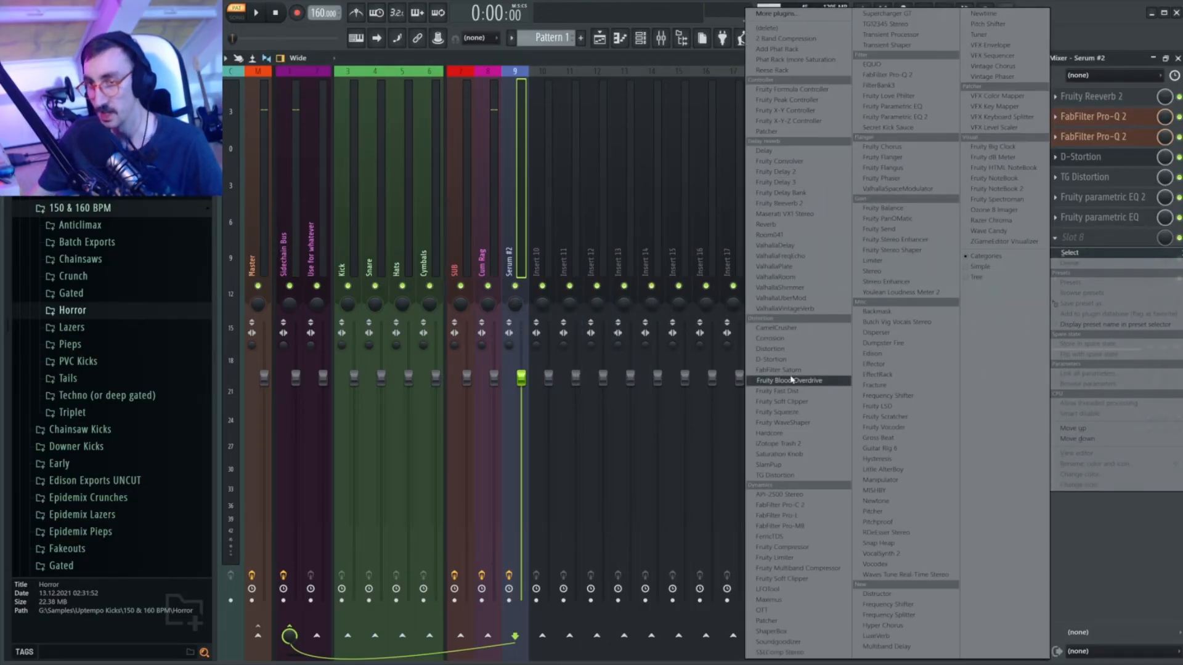
pyautogui.click(644, 39)
pyautogui.click(644, 39)
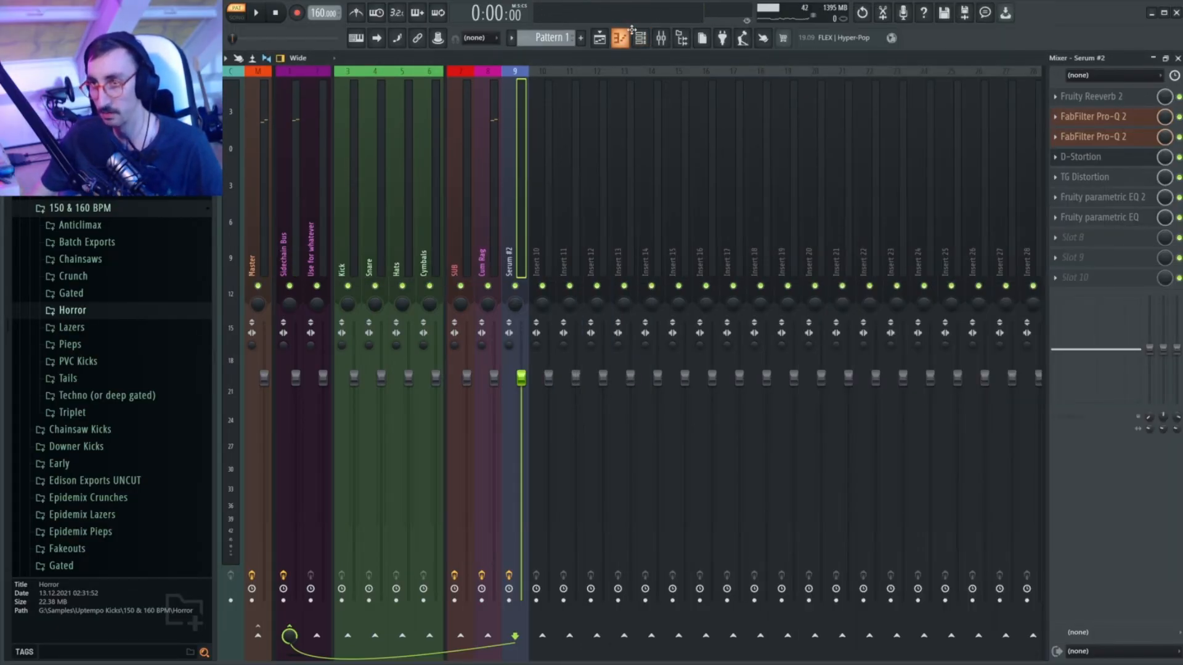
pyautogui.moveTo(631, 30); pyautogui.dragTo(636, 30)
pyautogui.click(644, 37)
pyautogui.click(453, 244)
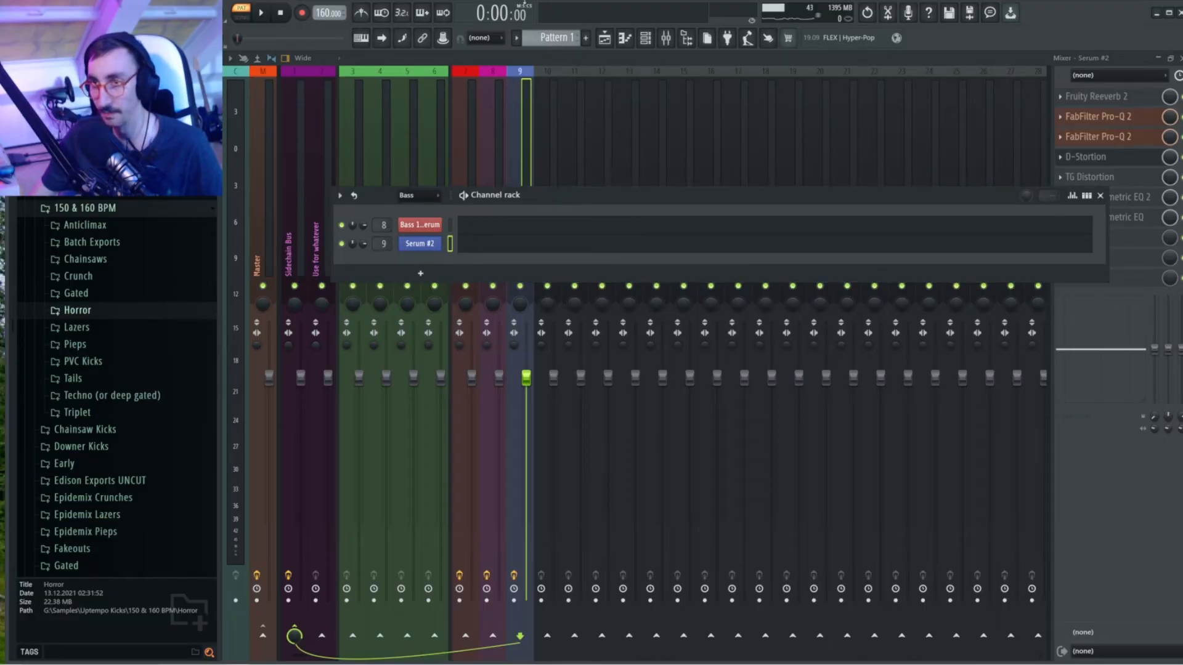
pyautogui.moveTo(971, 31); pyautogui.dragTo(964, 27)
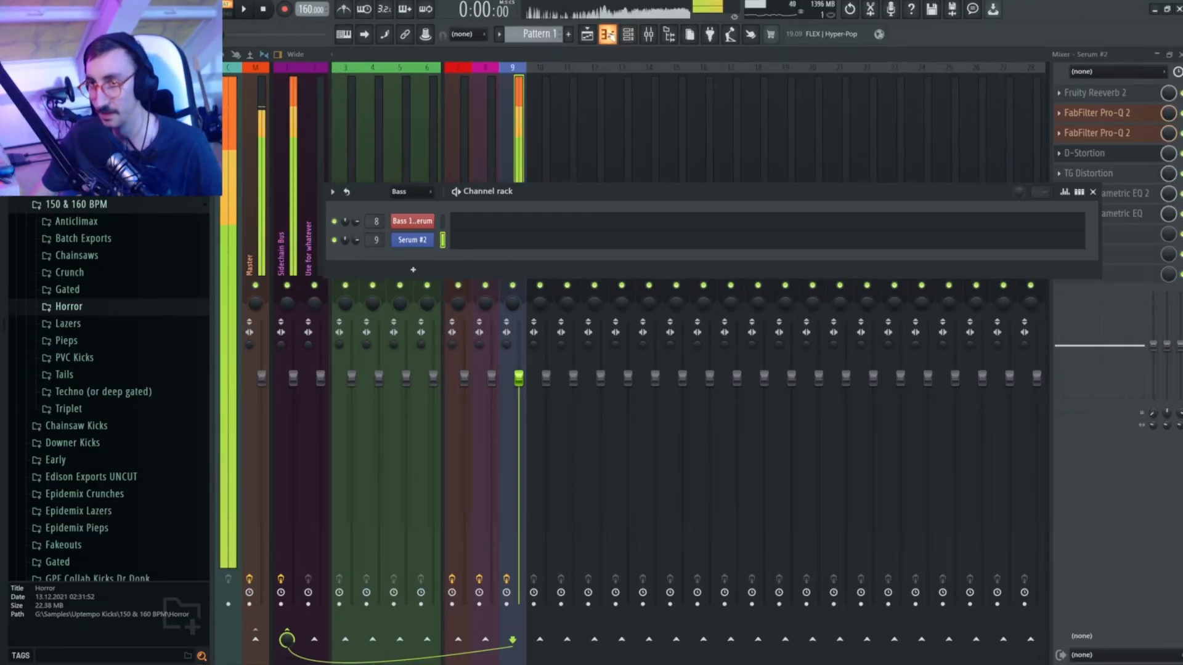
pyautogui.click(627, 35)
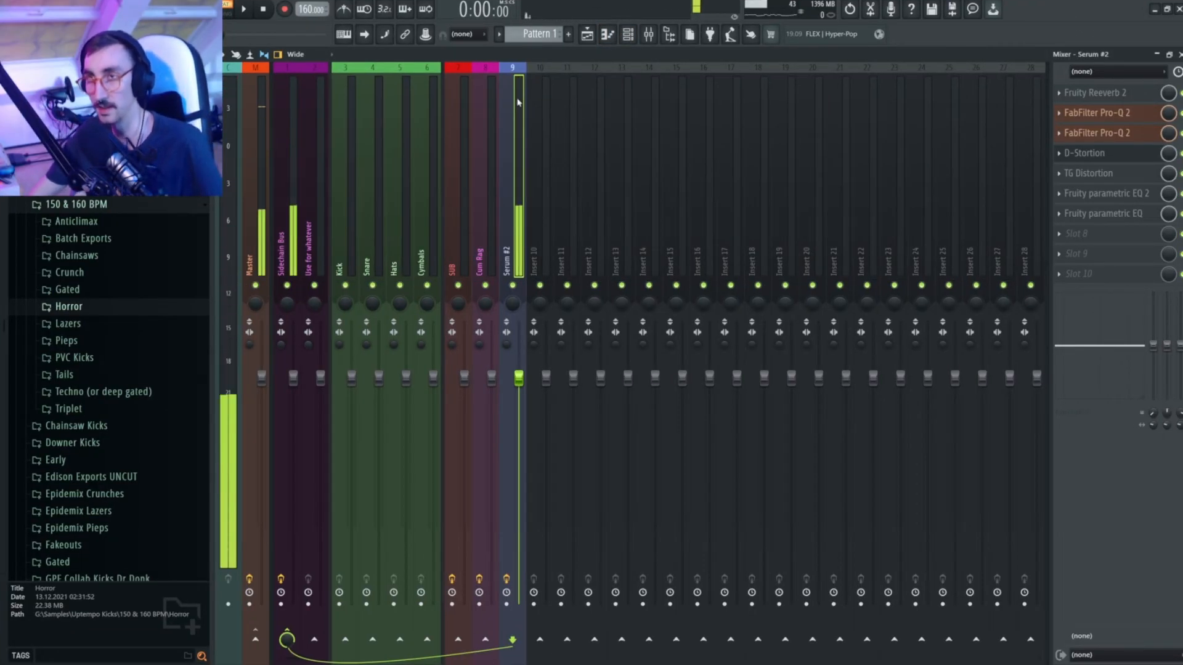
# Step: Load Fruity Soft Clipper into slot 8 of the Serum #2 track, listen to the result and close its window
pyautogui.click(1089, 237)
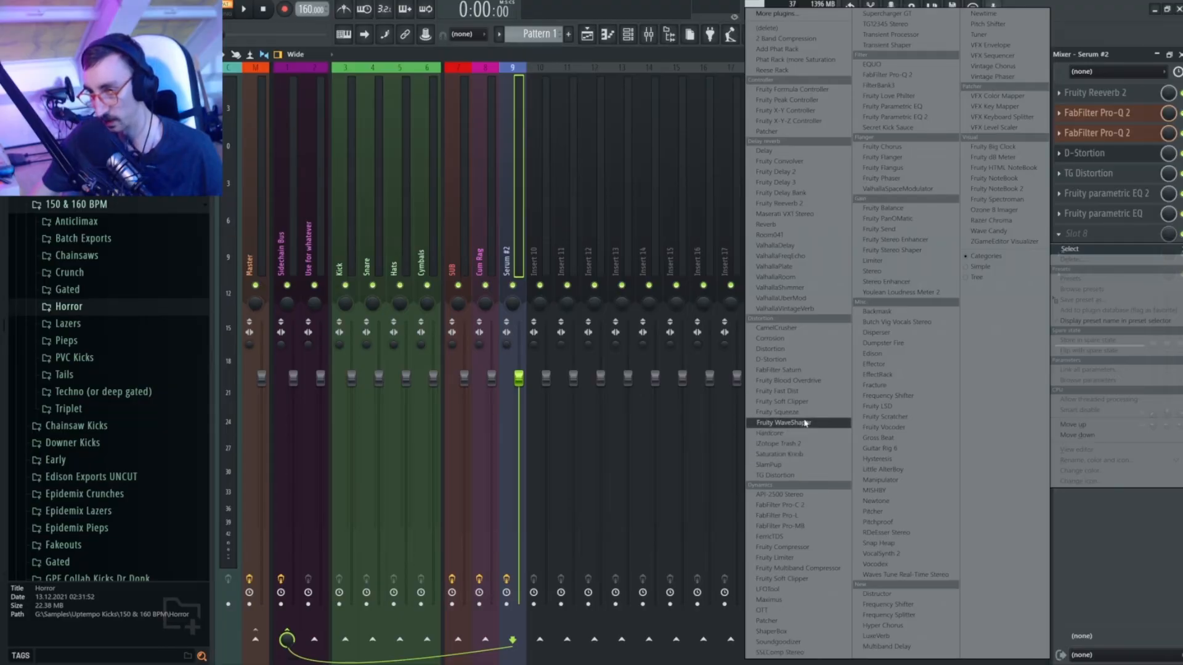
pyautogui.click(780, 401)
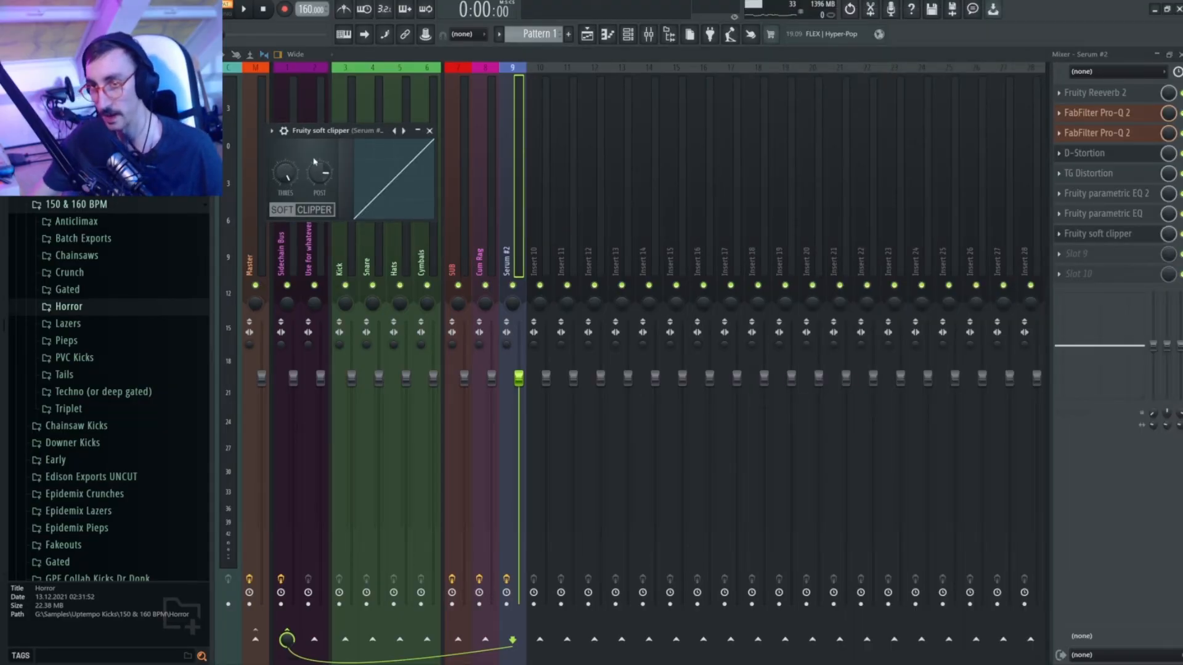
pyautogui.moveTo(344, 132); pyautogui.dragTo(731, 204)
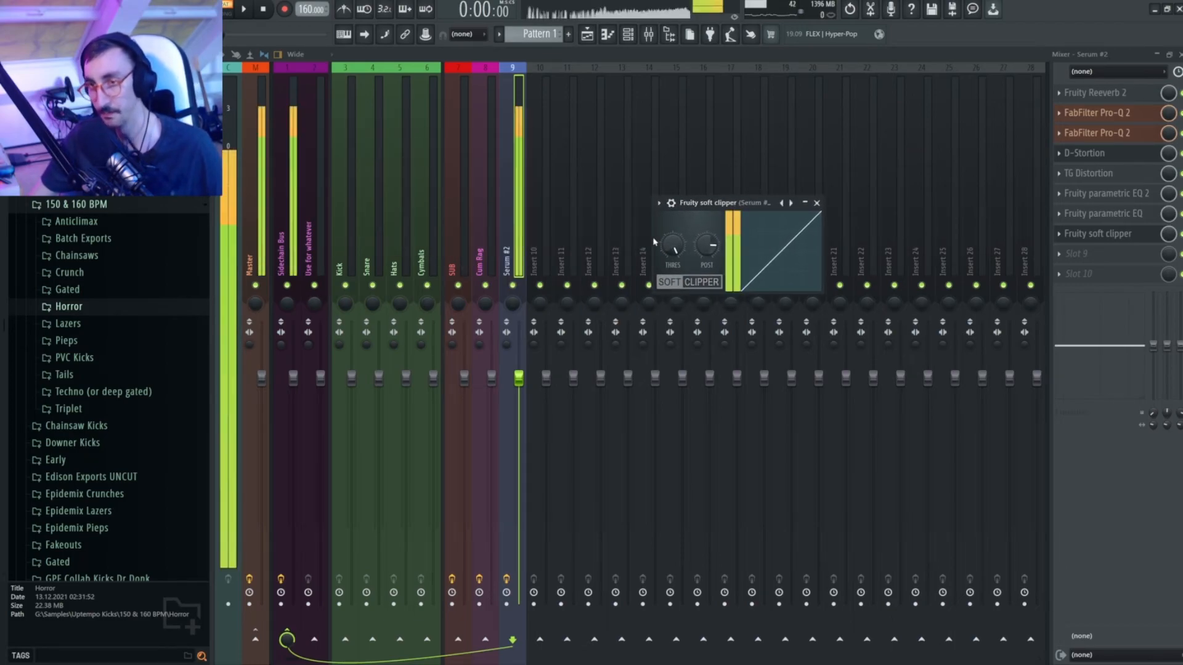
pyautogui.click(816, 203)
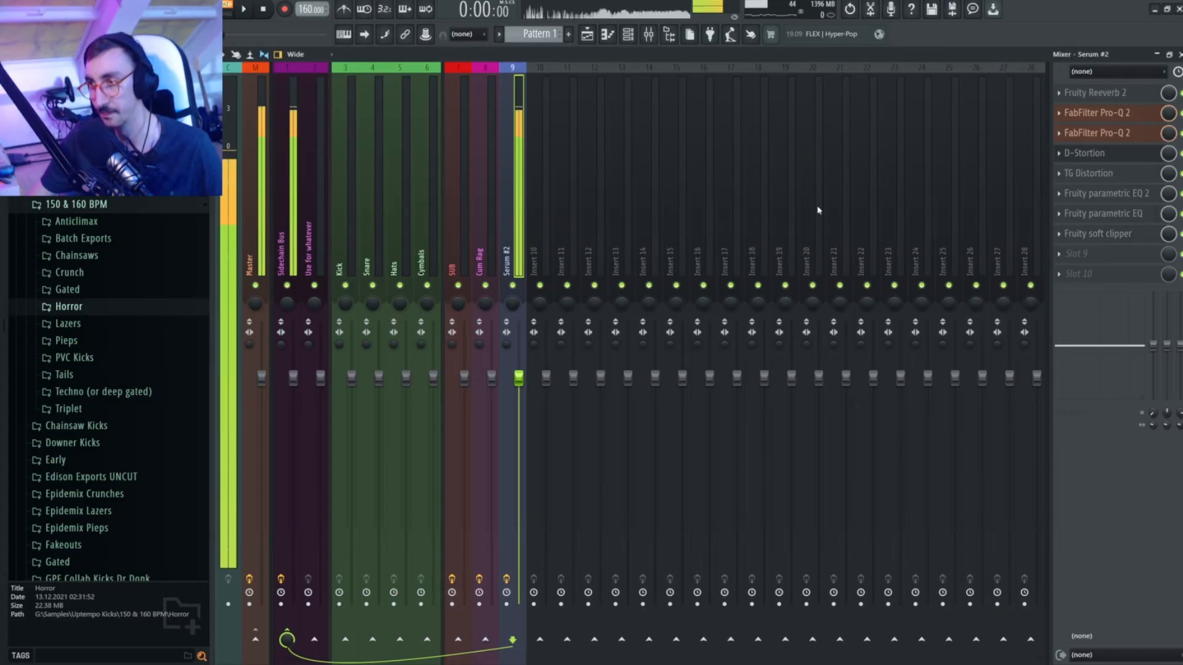
# Step: Set the taller midrange peak in Serum #2's second FabFilter Pro-Q 2 to about +23 dB and close the equalizer
pyautogui.click(1127, 134)
pyautogui.moveTo(702, 331); pyautogui.dragTo(590, 201)
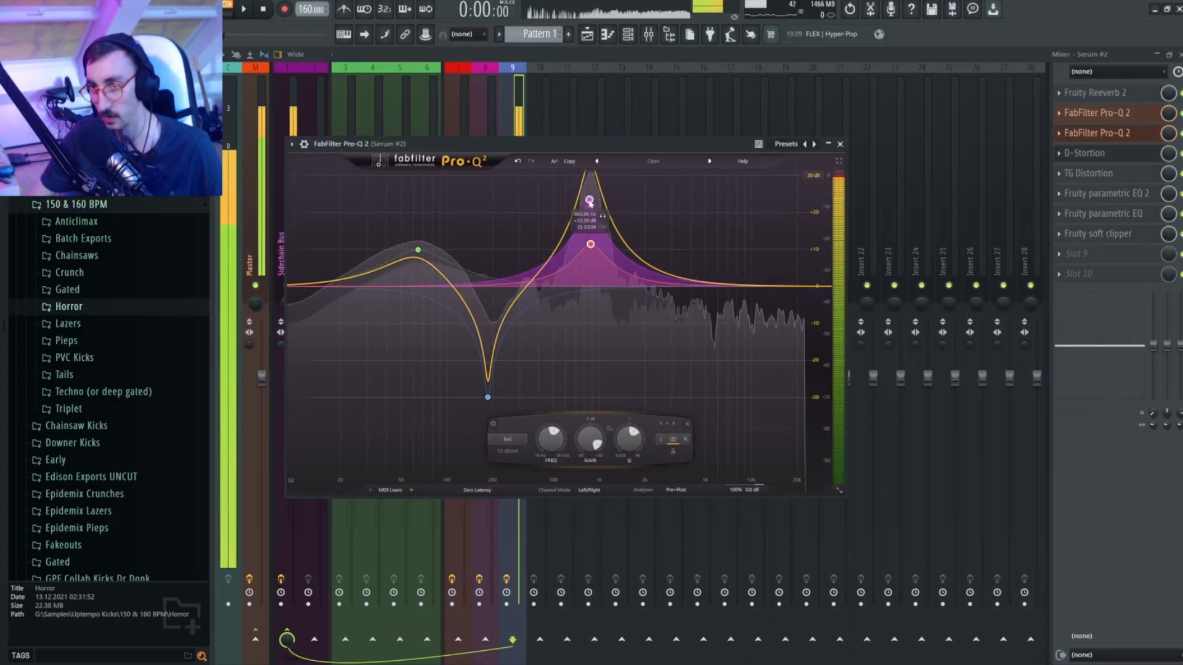
pyautogui.click(840, 143)
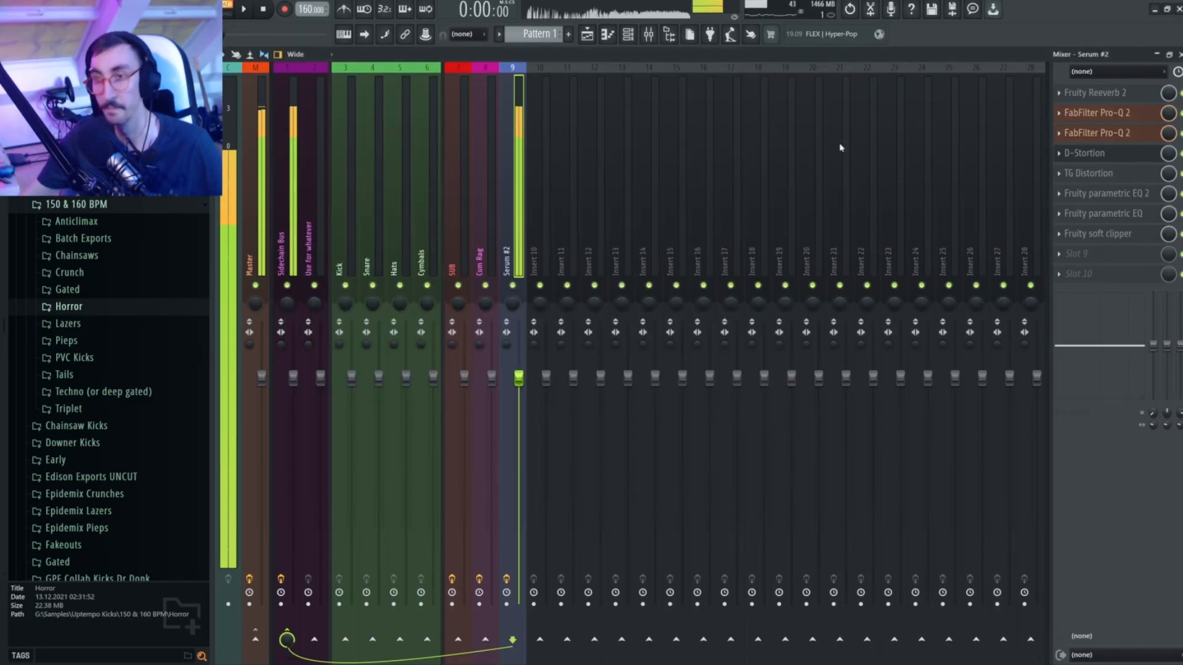
# Step: Select the reference bass channel and examine the midrange peaks in its track's second FabFilter Pro-Q 2
pyautogui.press('F6')
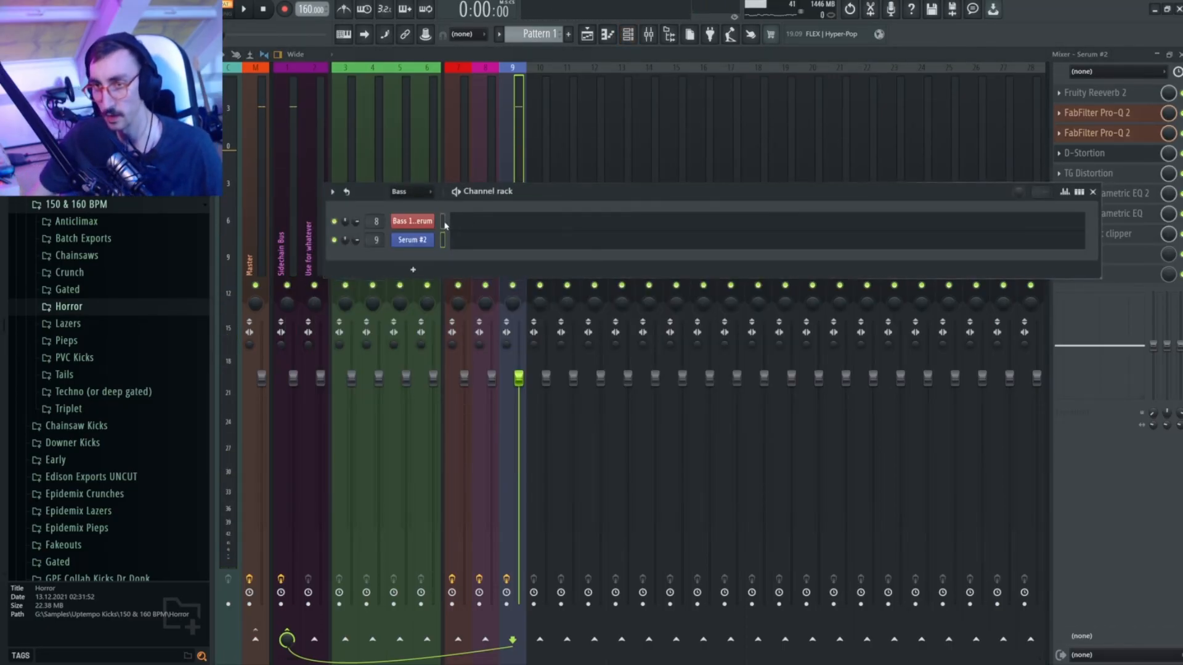
pyautogui.click(444, 221)
pyautogui.press('F6')
pyautogui.click(1097, 133)
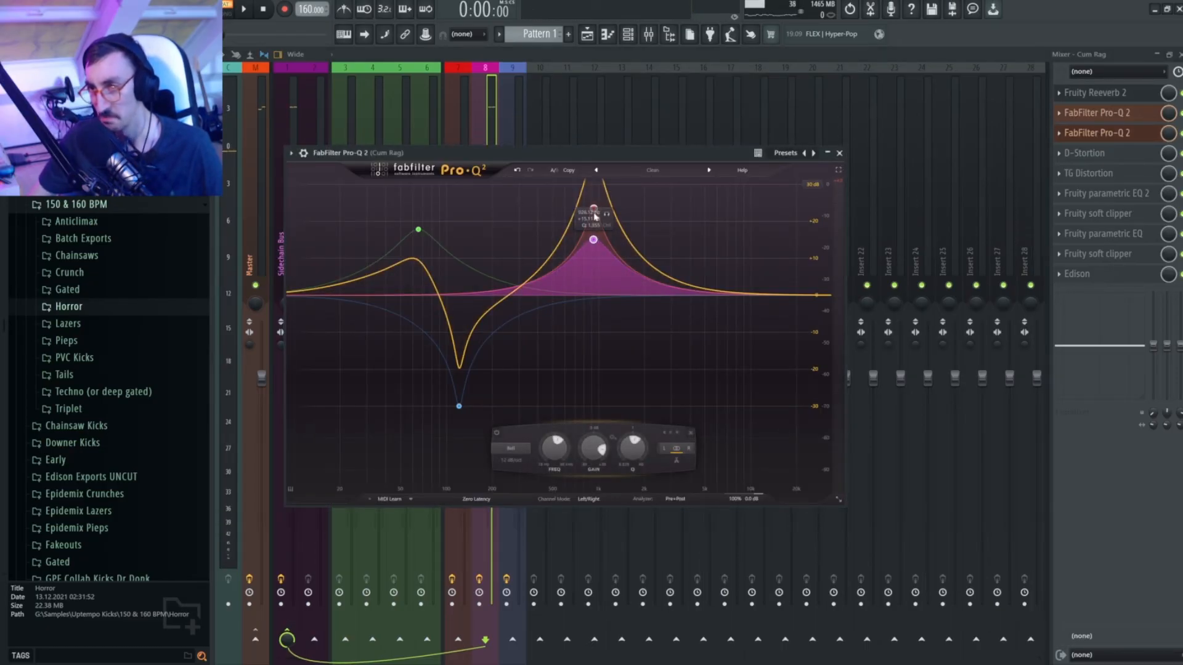
# Step: Return to the Serum #2 track and shift the tall midrange peak of its second FabFilter Pro-Q 2 slightly higher in frequency
pyautogui.click(507, 108)
pyautogui.click(1133, 134)
pyautogui.moveTo(585, 200); pyautogui.dragTo(594, 199)
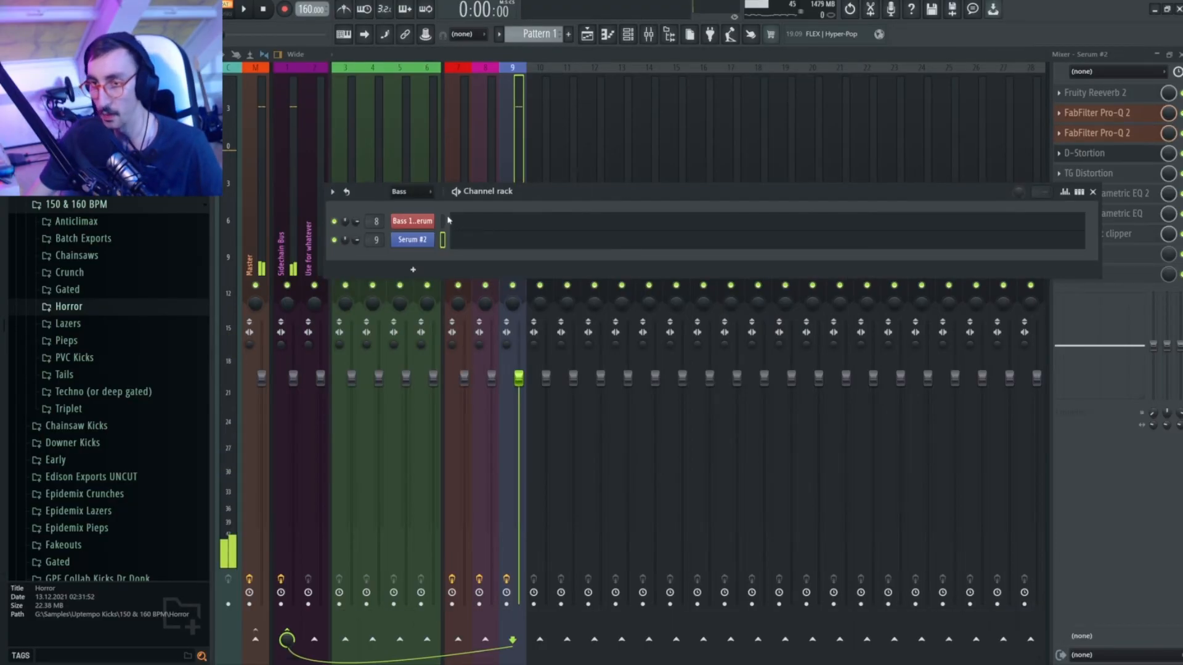
# Step: Compare the sound of the reference bass channel with Serum #2, leaving Serum #2 selected
pyautogui.click(443, 221)
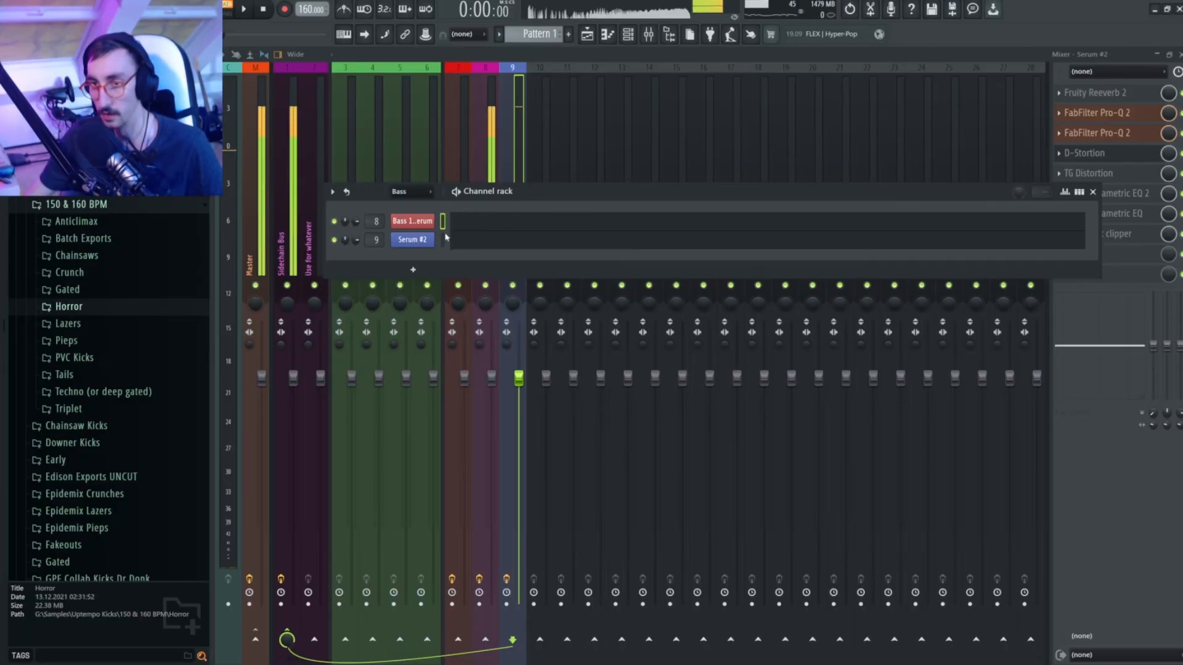
pyautogui.click(443, 239)
pyautogui.click(521, 152)
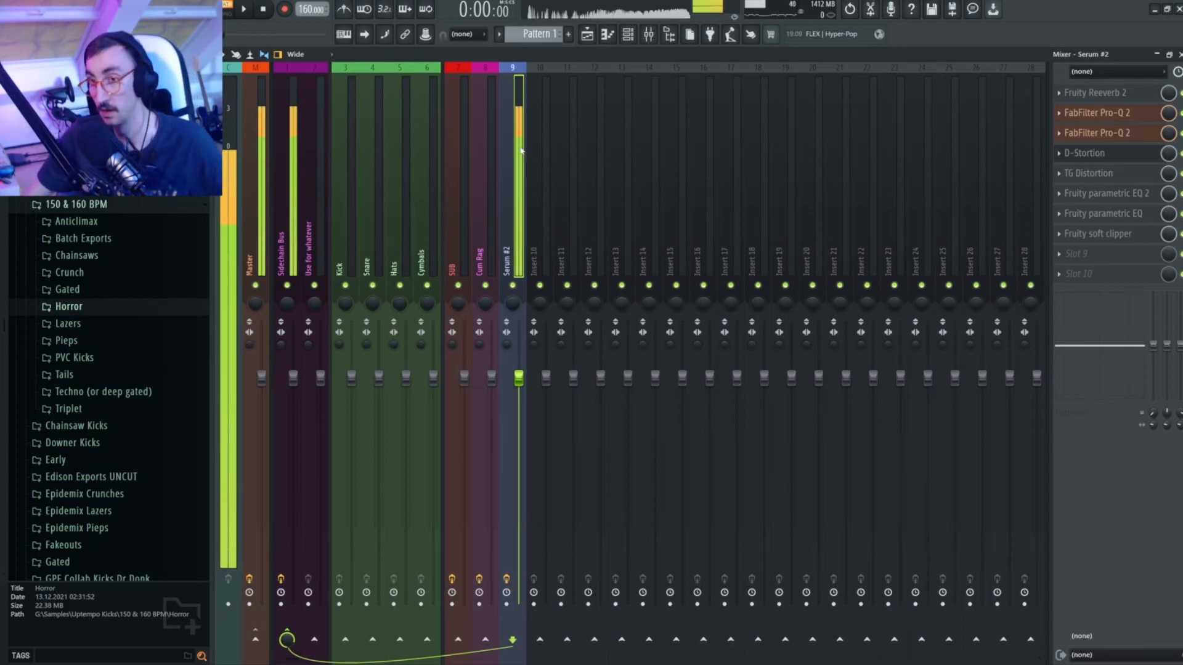
# Step: Open the Serum #2 instrument and pull the lowest point of the LFO 1 curve slightly further down
pyautogui.click(628, 33)
pyautogui.click(410, 239)
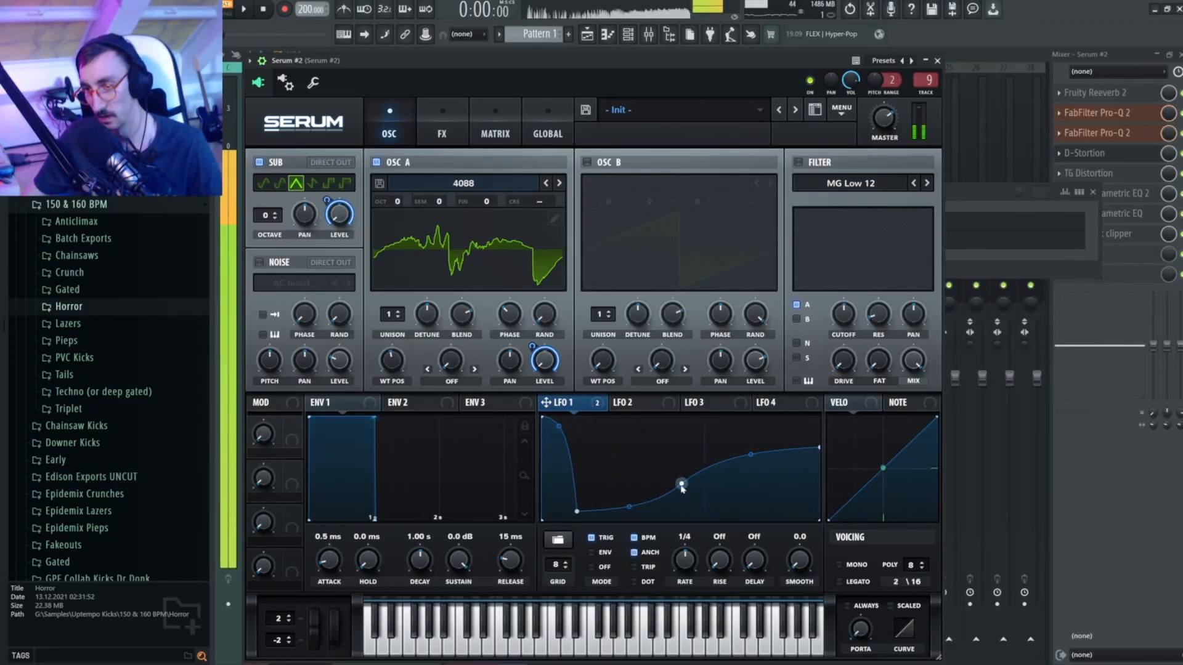
pyautogui.moveTo(577, 512); pyautogui.dragTo(575, 518)
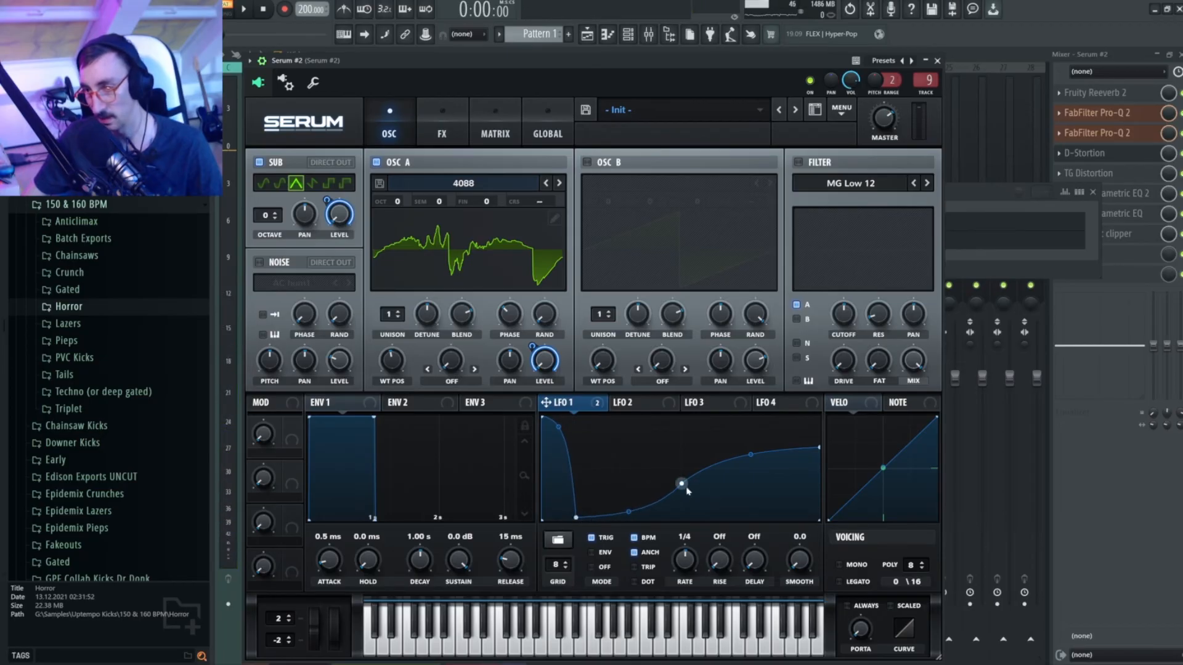
# Step: Lower the end point of the LFO 1 curve to about half height, flattening the final rise
pyautogui.moveTo(817, 453); pyautogui.dragTo(828, 472)
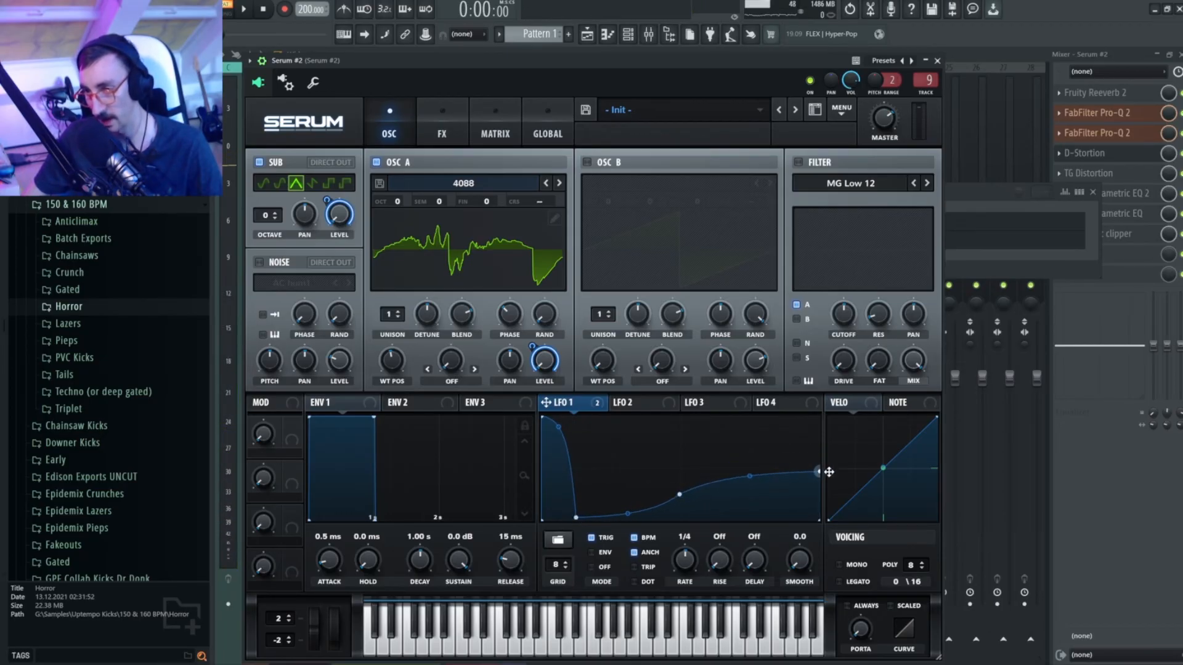
pyautogui.moveTo(750, 480); pyautogui.dragTo(821, 468)
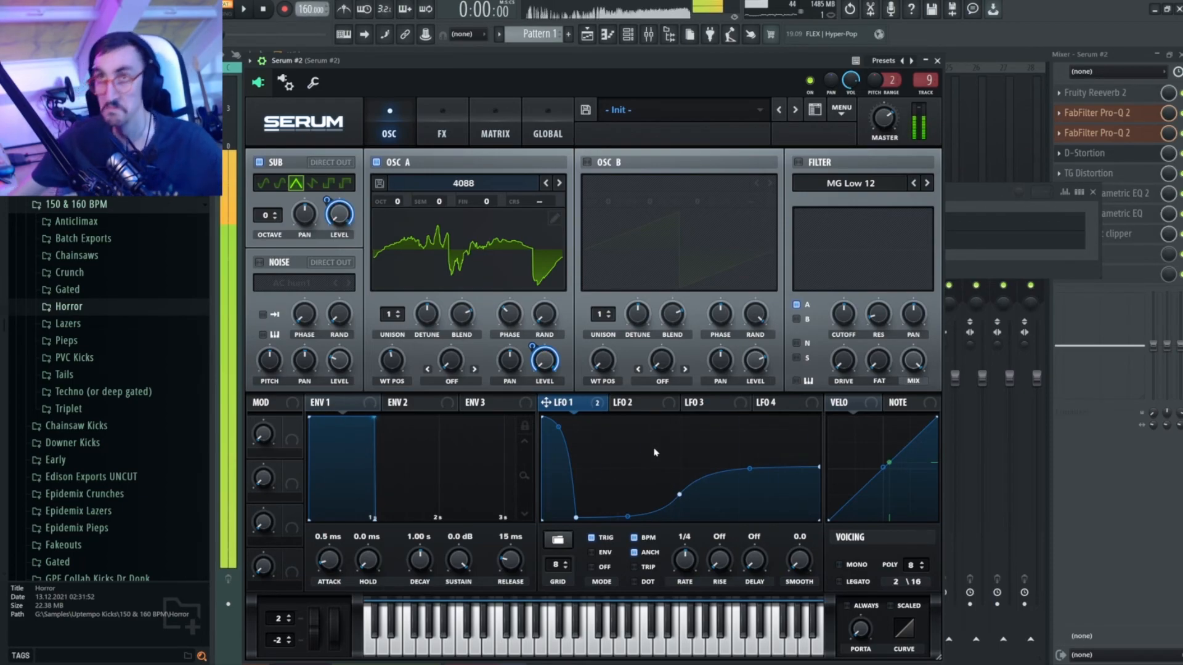
# Step: Reshape LFO 1 into a straight-sided V with its end at maximum and its low point raised slightly, over a third across
pyautogui.doubleClick(683, 488)
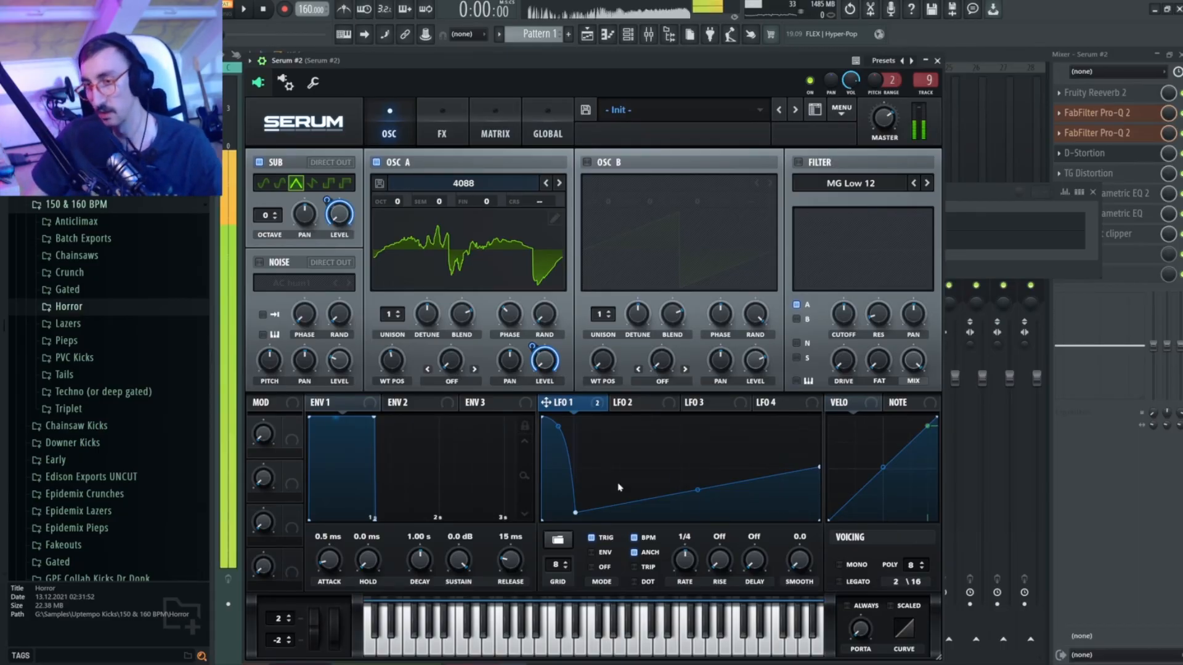
pyautogui.moveTo(819, 468); pyautogui.dragTo(817, 442)
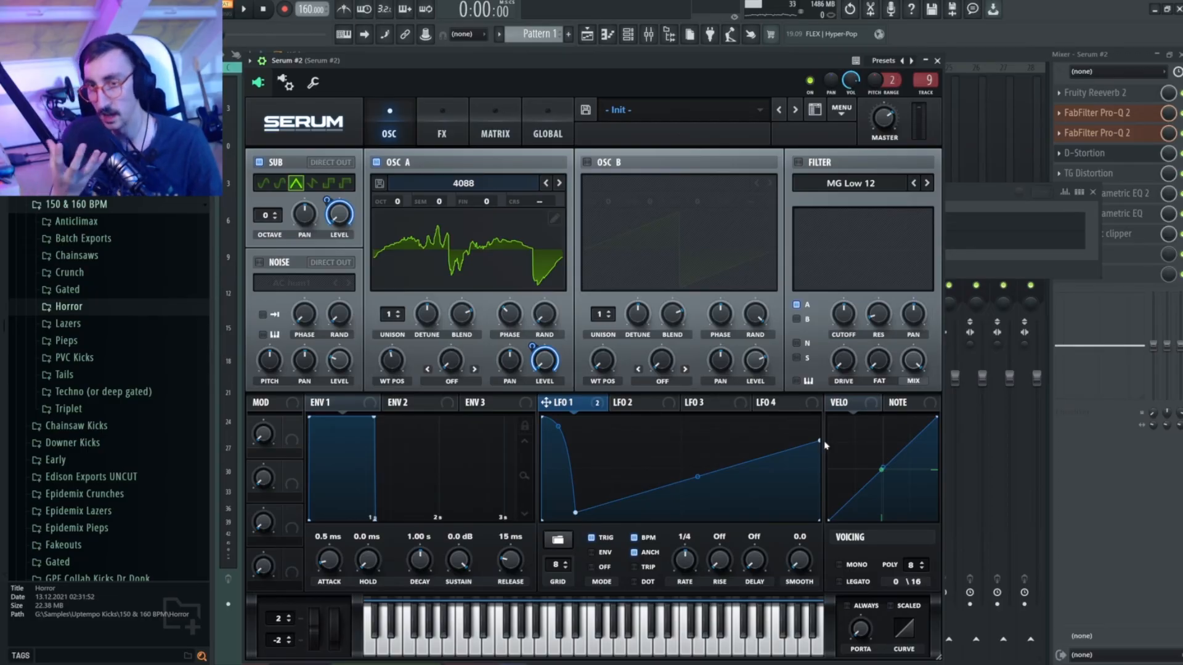
pyautogui.moveTo(820, 444); pyautogui.dragTo(849, 409)
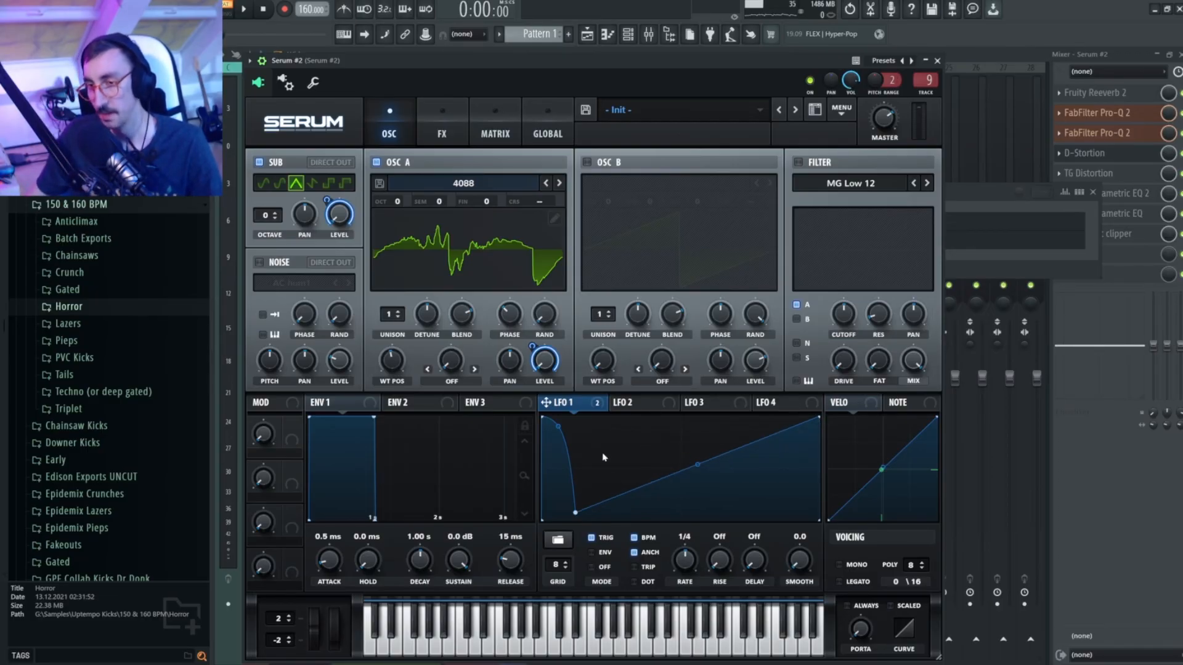
pyautogui.doubleClick(558, 465)
pyautogui.moveTo(575, 513); pyautogui.dragTo(646, 491)
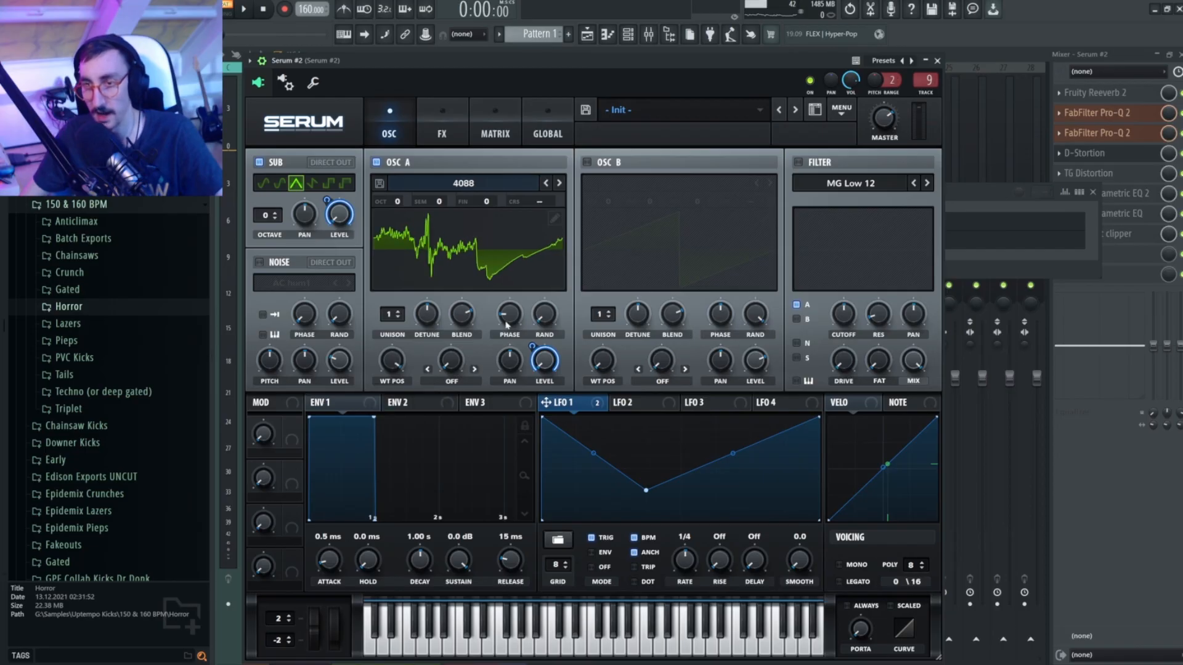
# Step: Close Serum and shift both midrange peaks in the second FabFilter Pro-Q 2 up to about 1.28 kHz with slightly more gain
pyautogui.click(937, 61)
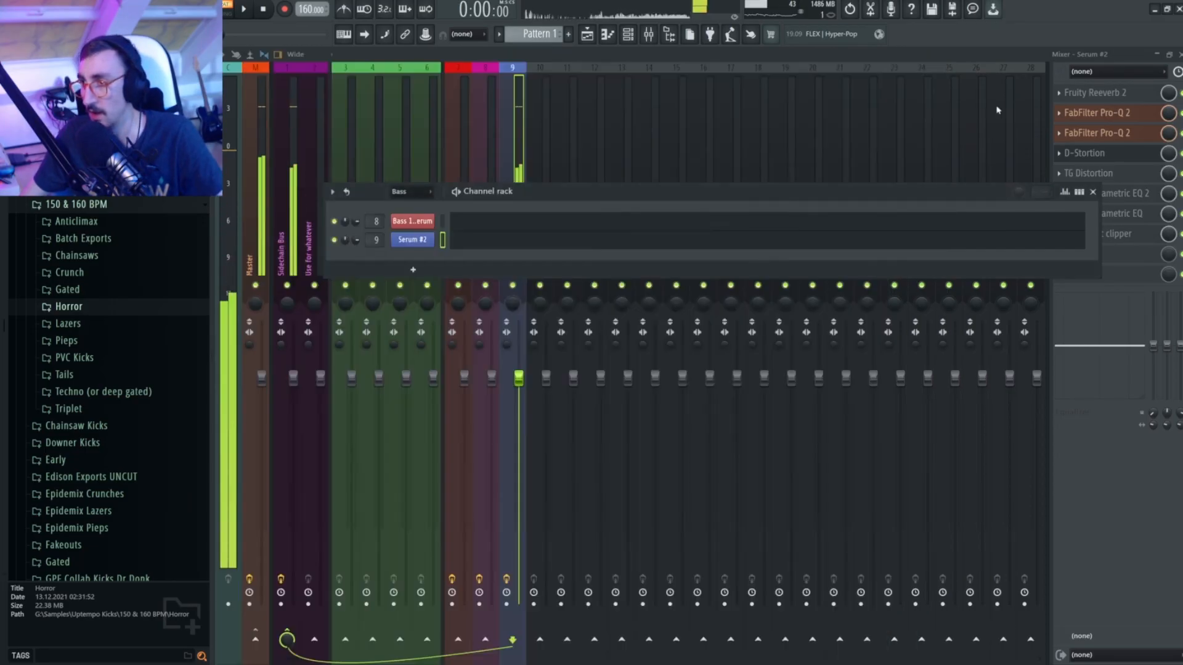
pyautogui.click(1095, 134)
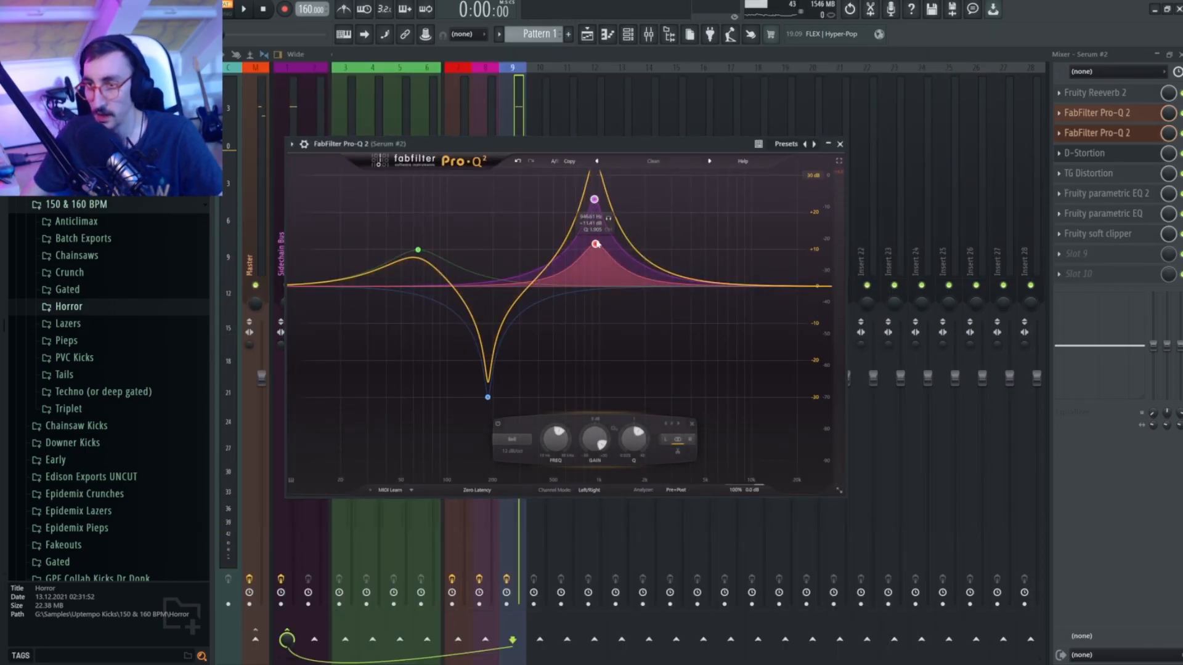
pyautogui.moveTo(639, 252); pyautogui.dragTo(616, 228)
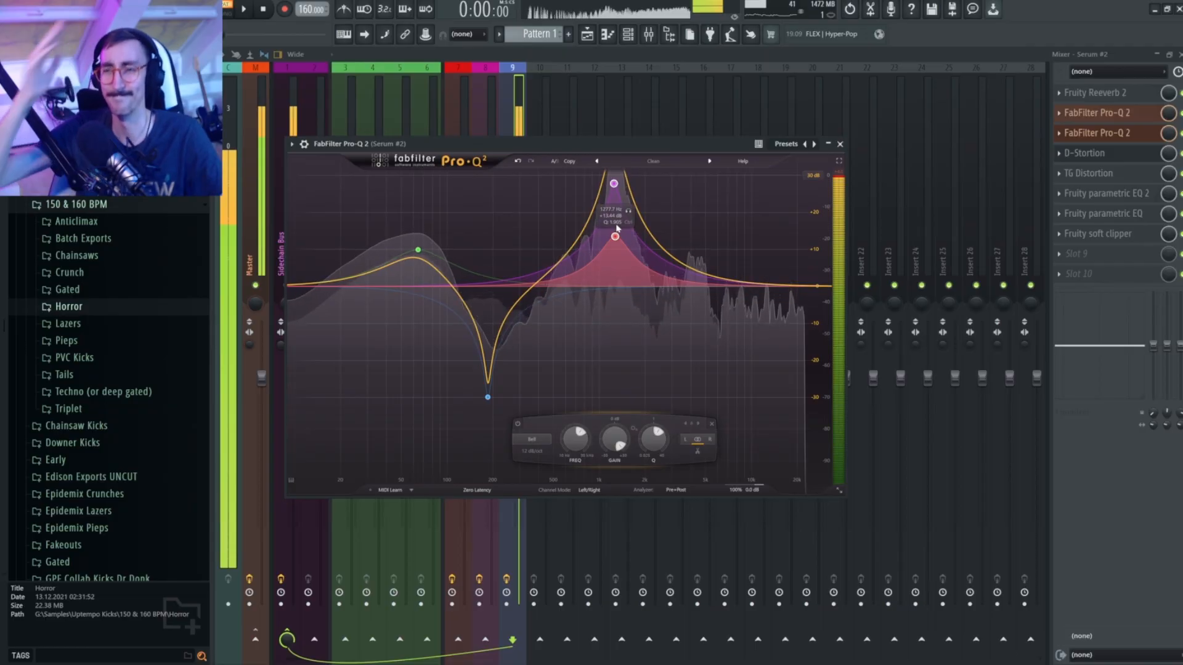